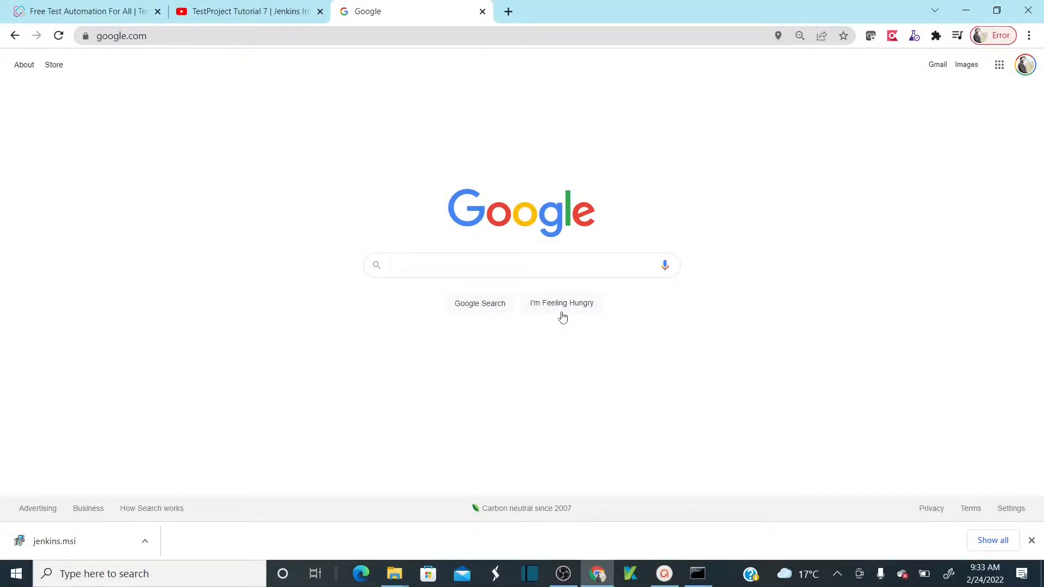
# - Search Google for 'jenkins war download' using the earlier search suggestion
pyautogui.click(486, 266)
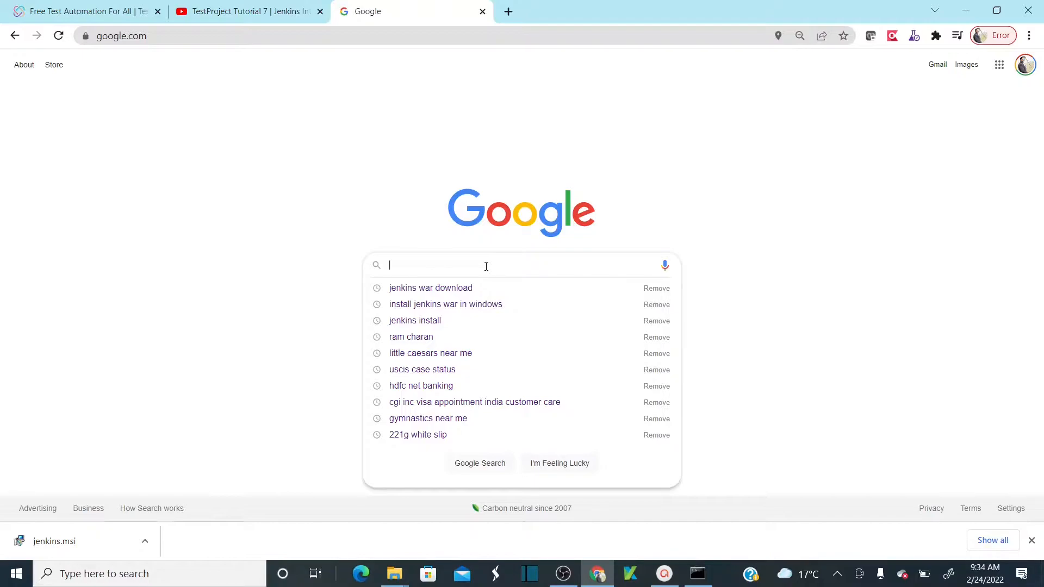
pyautogui.press('Down')
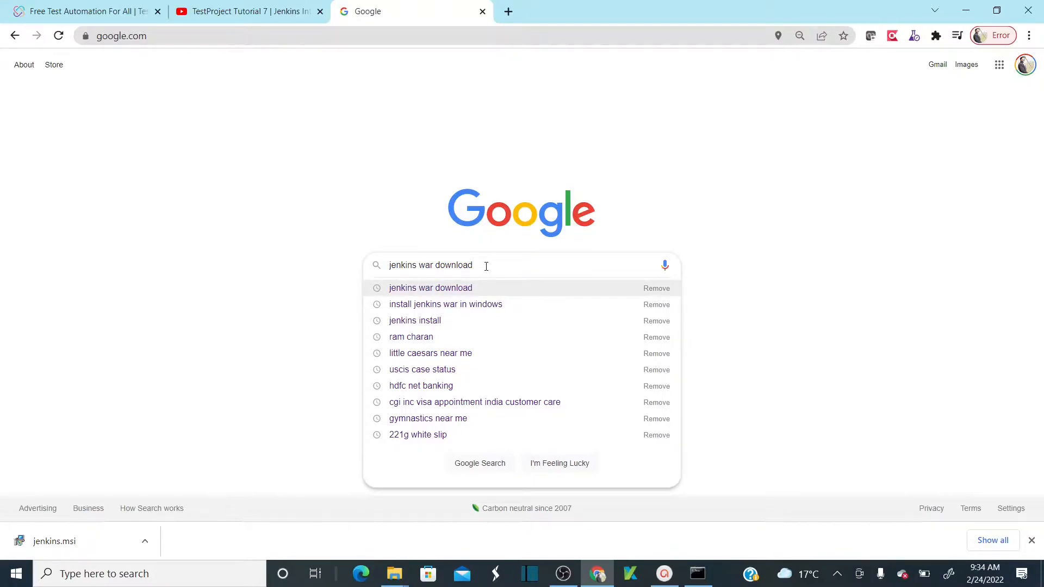
pyautogui.press('Return')
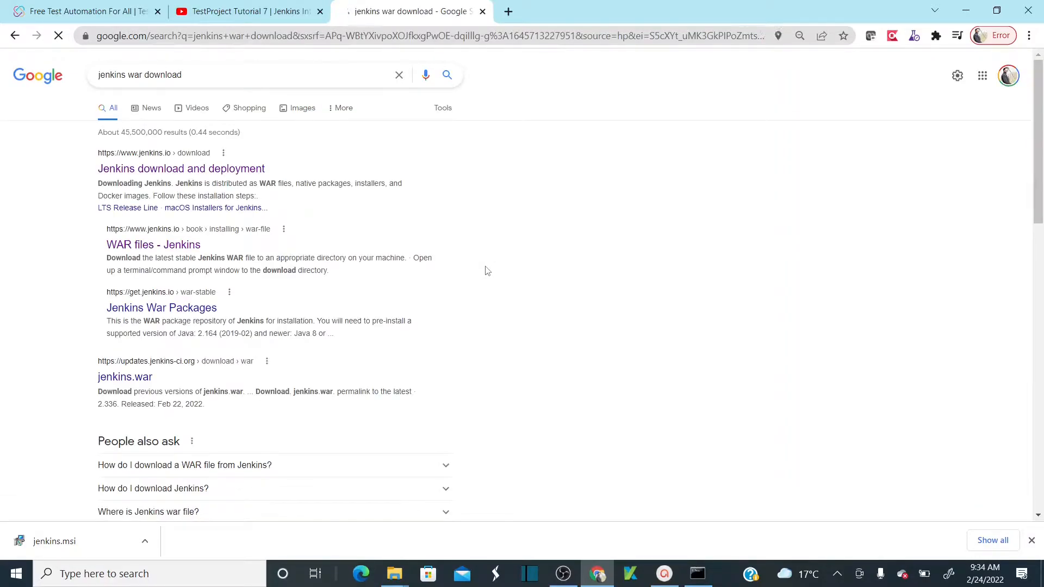
# - Download the Jenkins 2.319.3 LTS Generic Java package (.war) from jenkins.io into Downloads
pyautogui.click(173, 173)
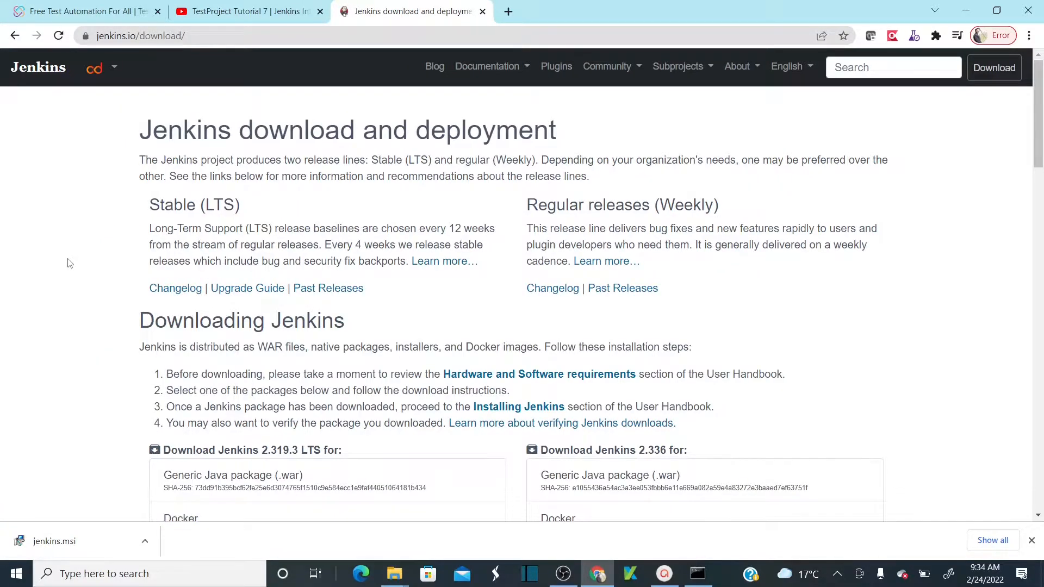
pyautogui.scroll(-5, 70, 263)
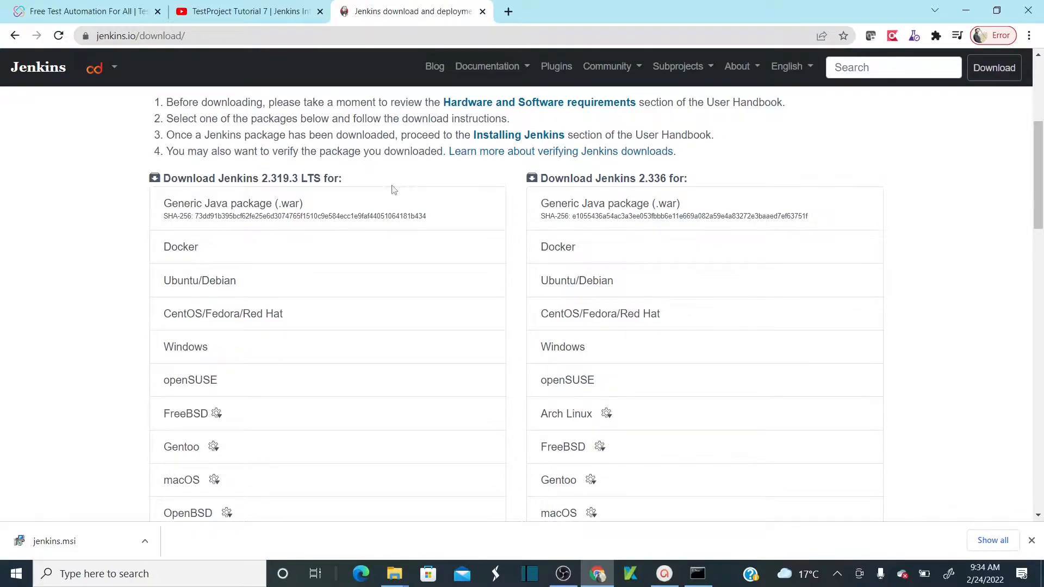
pyautogui.tripleClick(303, 176)
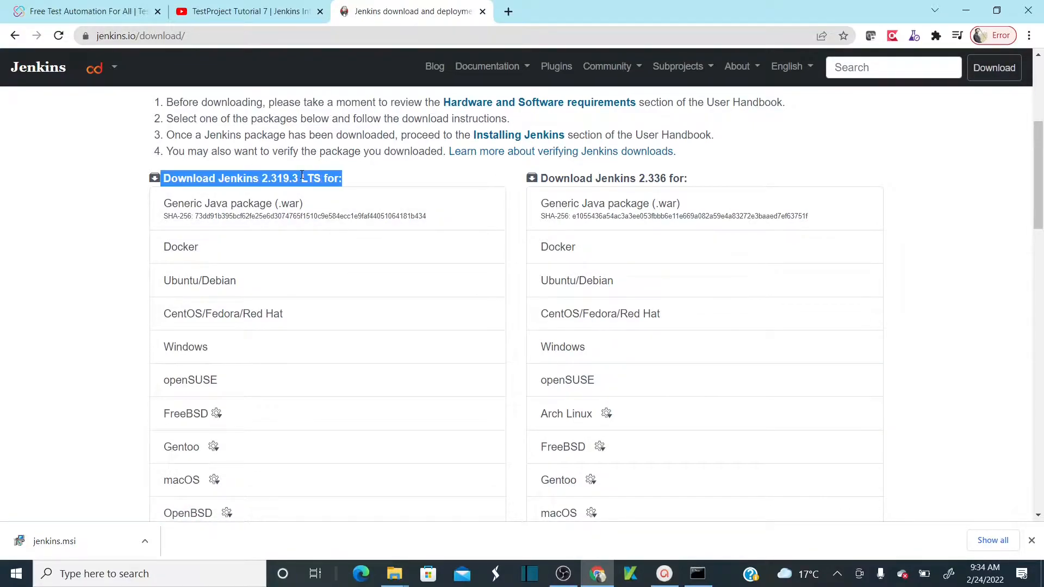
pyautogui.click(294, 177)
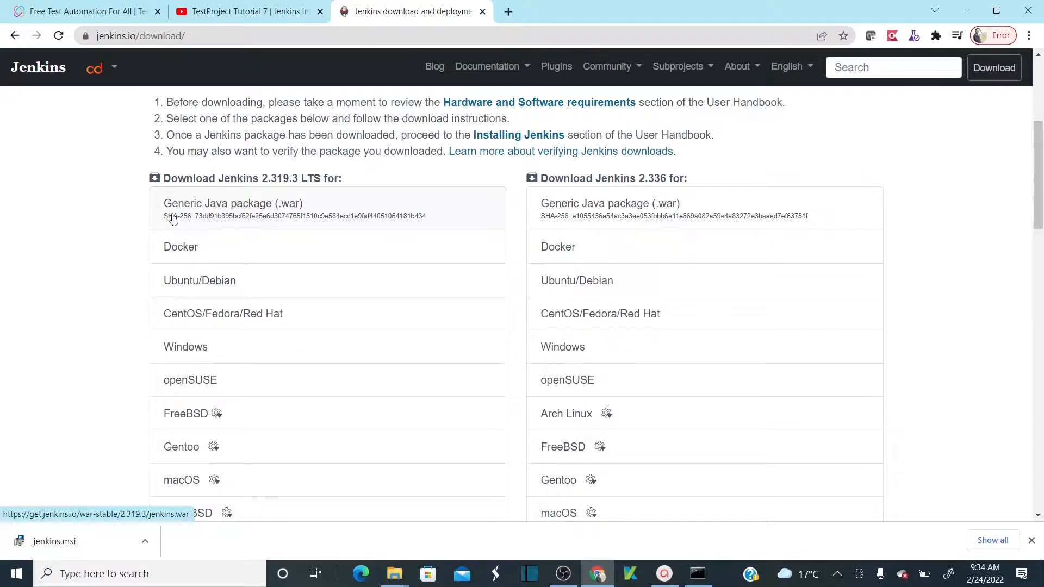
pyautogui.click(321, 213)
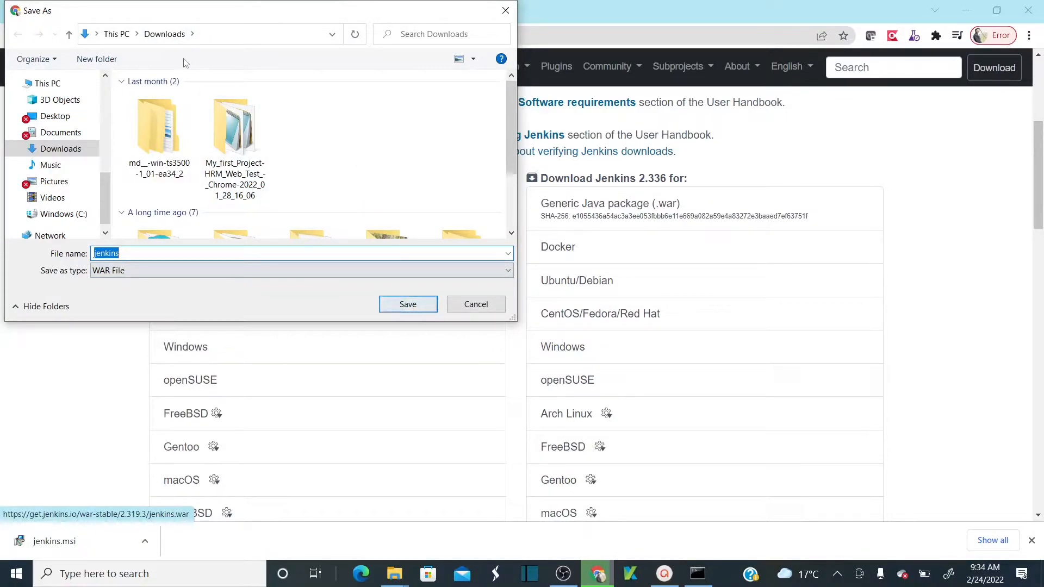
pyautogui.click(407, 305)
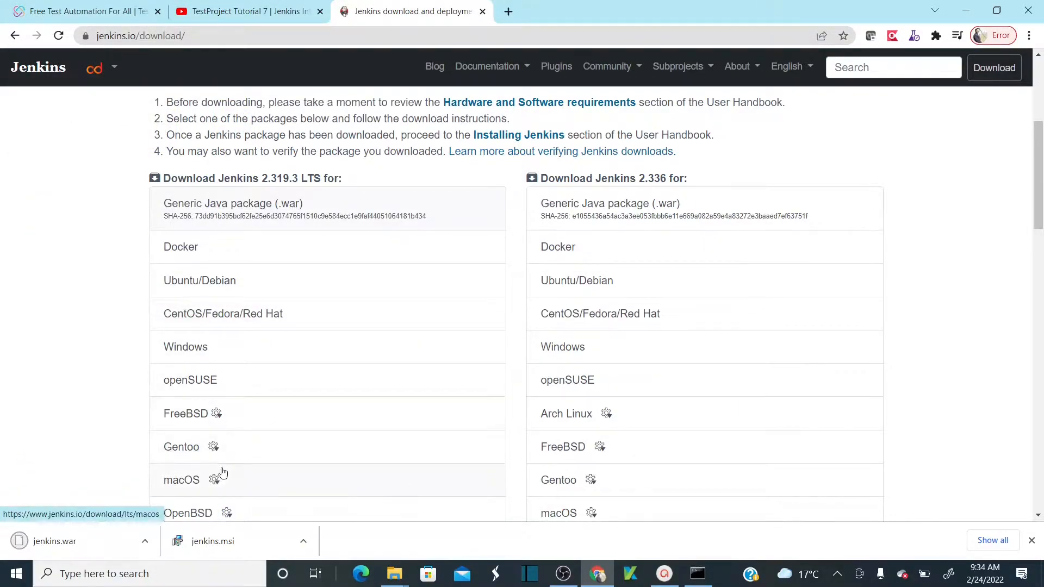
# - Show the downloaded jenkins.war in the Downloads folder and refresh the listing
pyautogui.rightClick(74, 540)
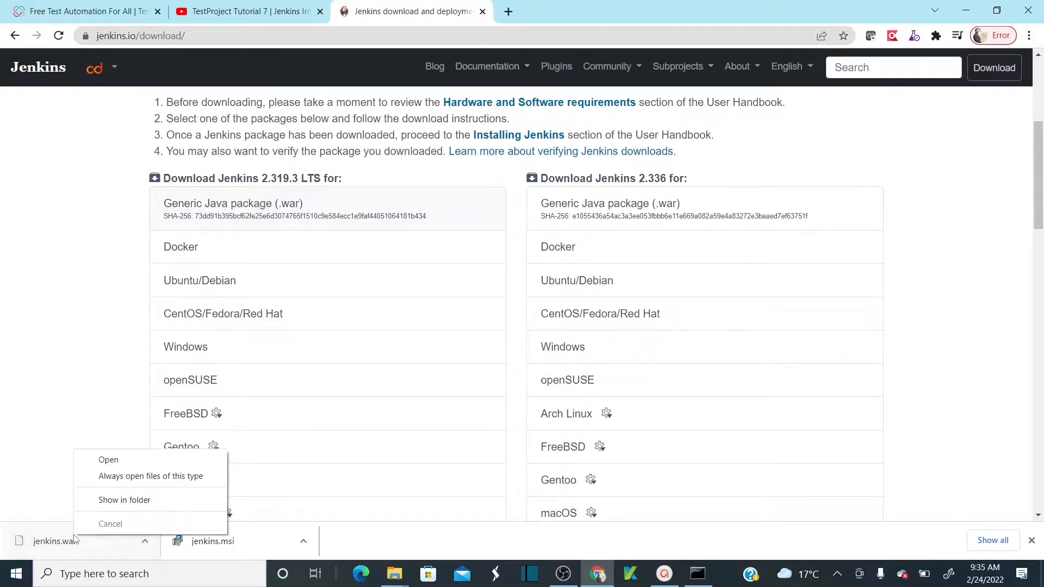
pyautogui.click(135, 501)
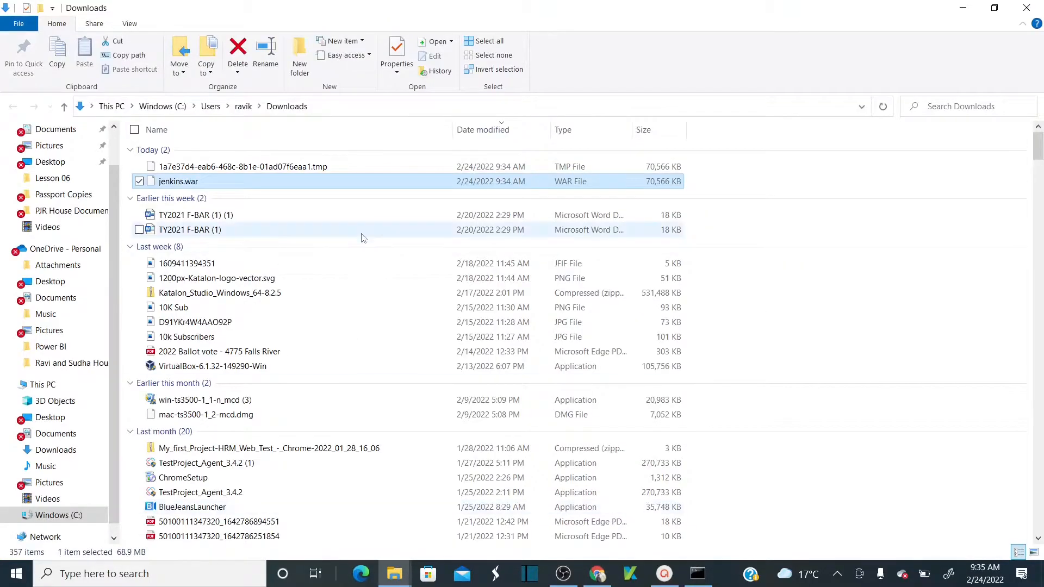
pyautogui.click(882, 114)
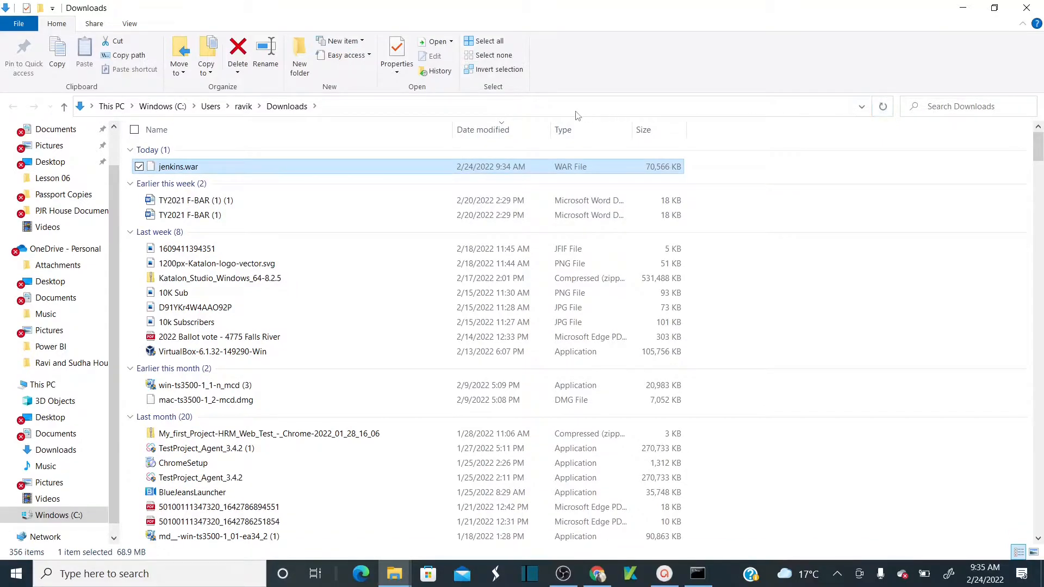
# - Launch a Command Prompt in the Downloads folder from the address bar with cmd
pyautogui.click(561, 108)
pyautogui.write('cmd')
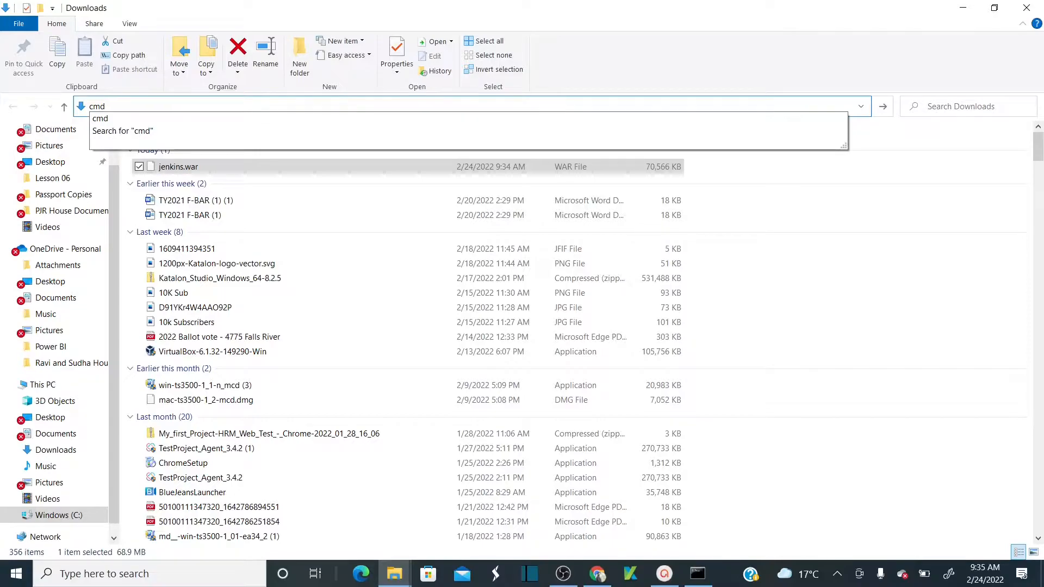
pyautogui.press('Return')
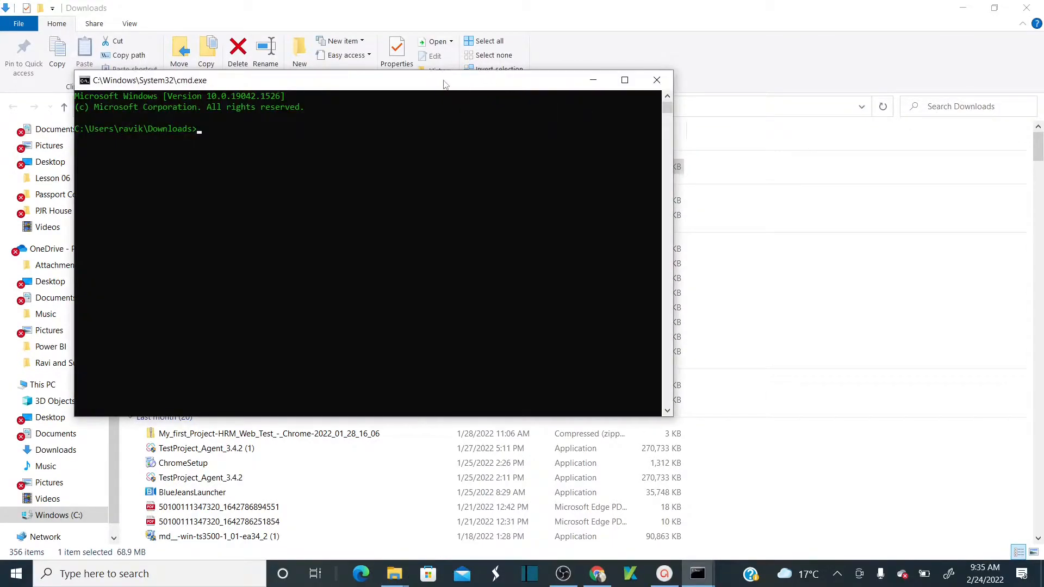
pyautogui.moveTo(438, 85); pyautogui.dragTo(766, 145)
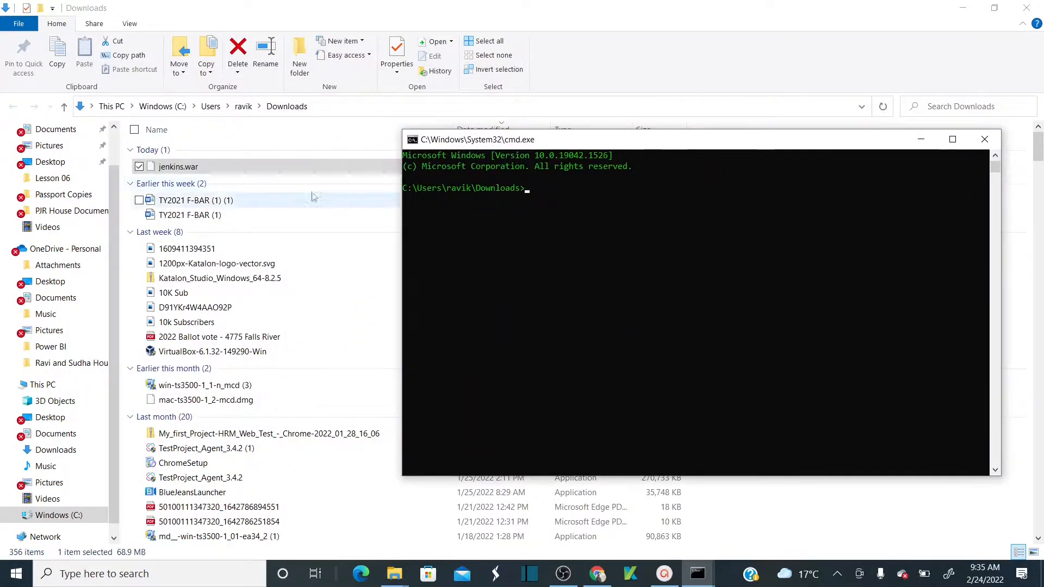
pyautogui.click(255, 191)
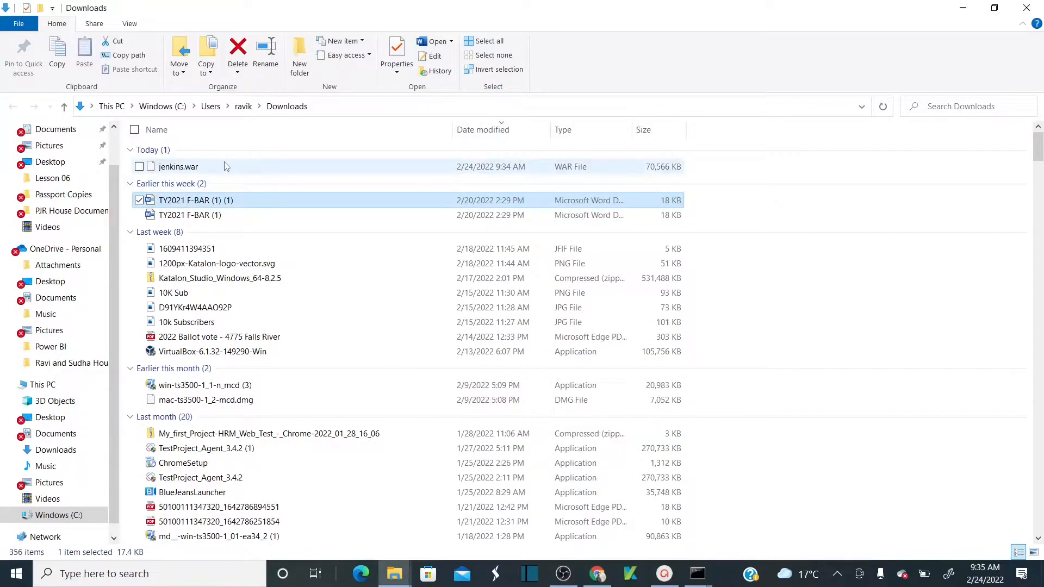
pyautogui.hotkey('alt', 'Tab')
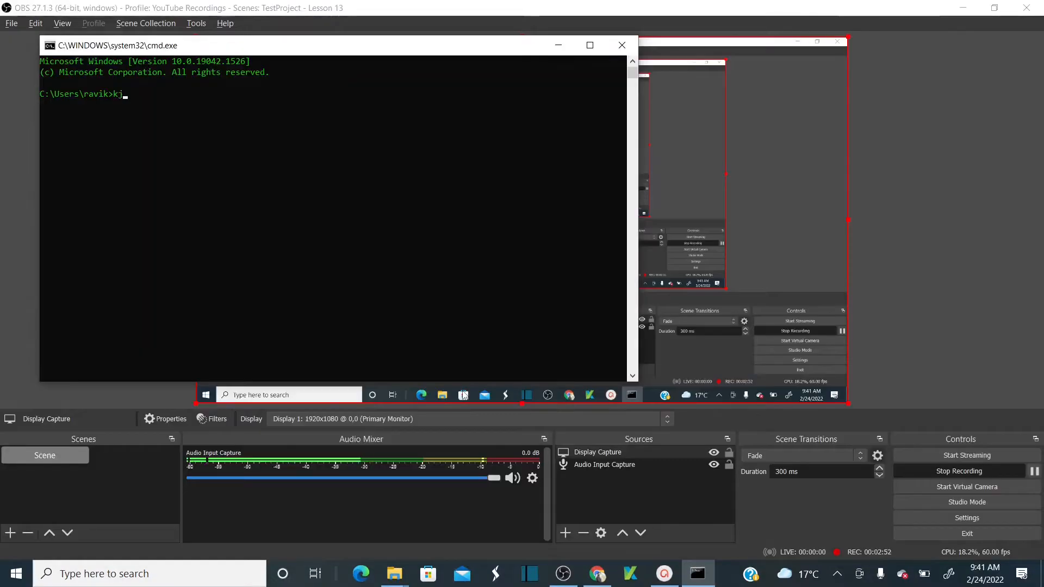
# - Check the installed Java version with java -version
pyautogui.write('a')
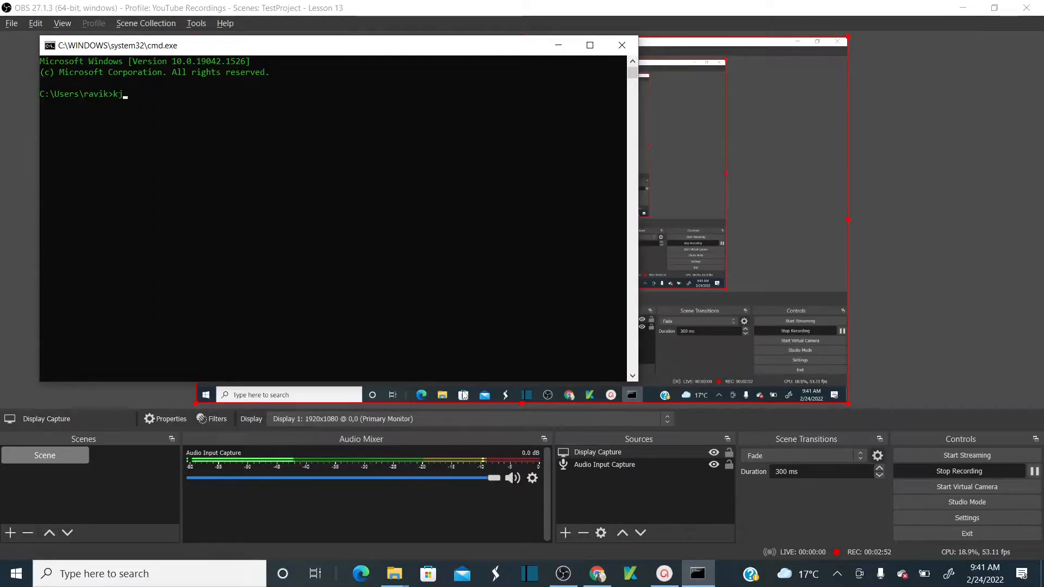
pyautogui.press('BackSpace')
pyautogui.press('BackSpace')
pyautogui.press('BackSpace')
pyautogui.write('java -v')
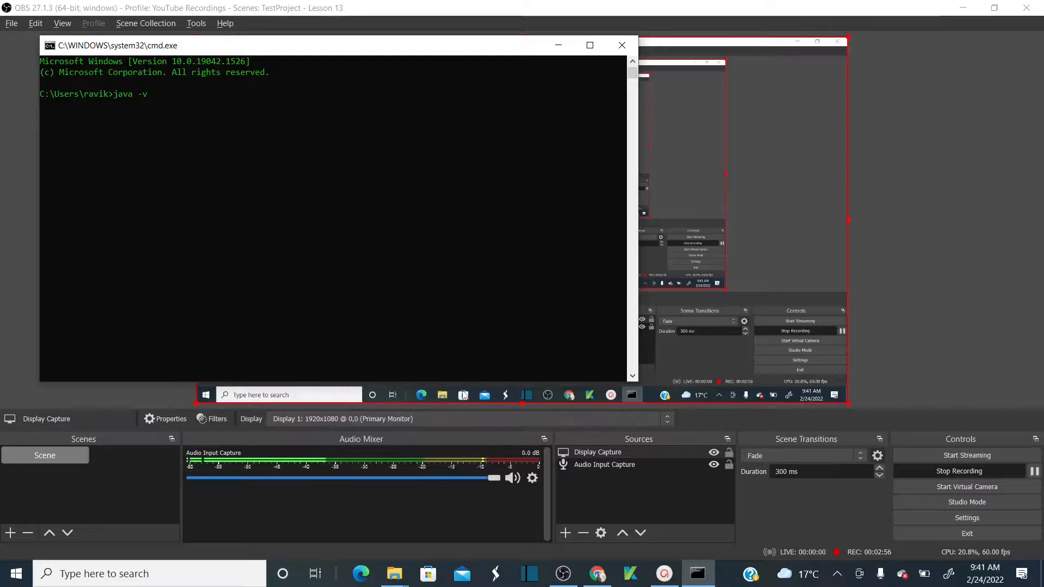
pyautogui.write('ersion')
pyautogui.press('Return')
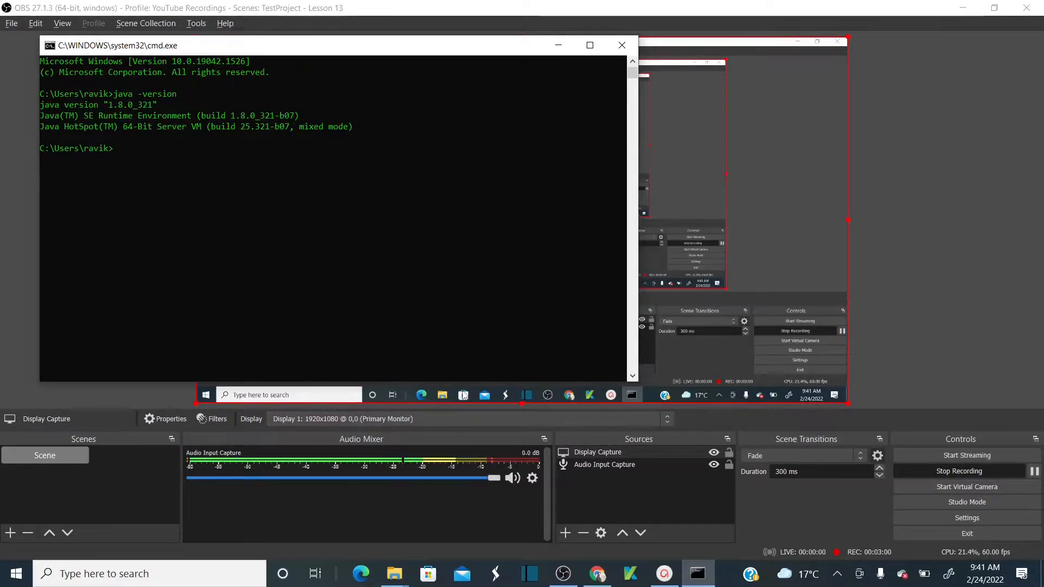
# - Open a command prompt in the Downloads folder and rerun java -version, showing 1.8.0_321
pyautogui.click(394, 574)
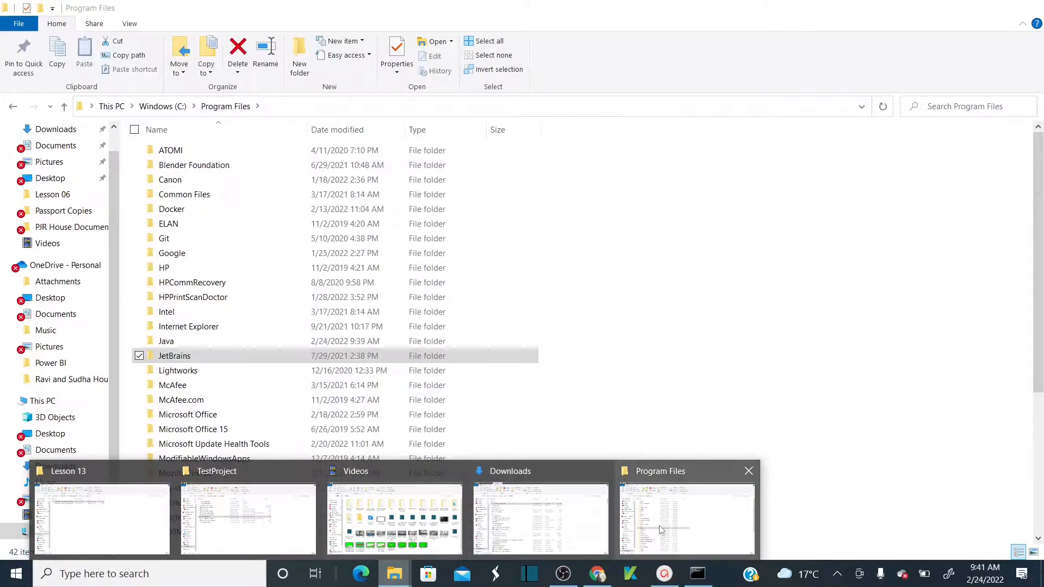
pyautogui.click(546, 526)
pyautogui.click(344, 109)
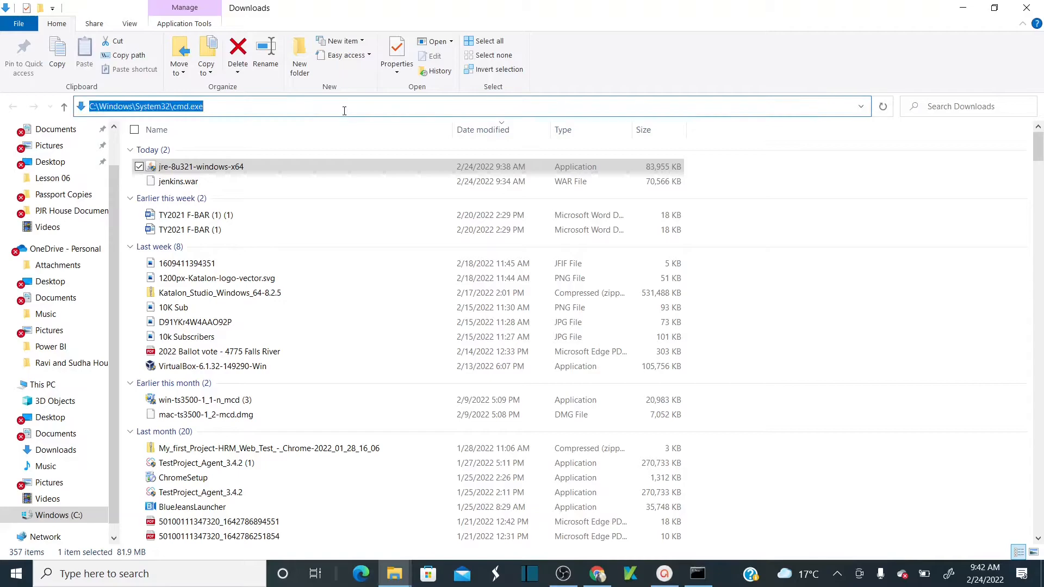
pyautogui.write('ce')
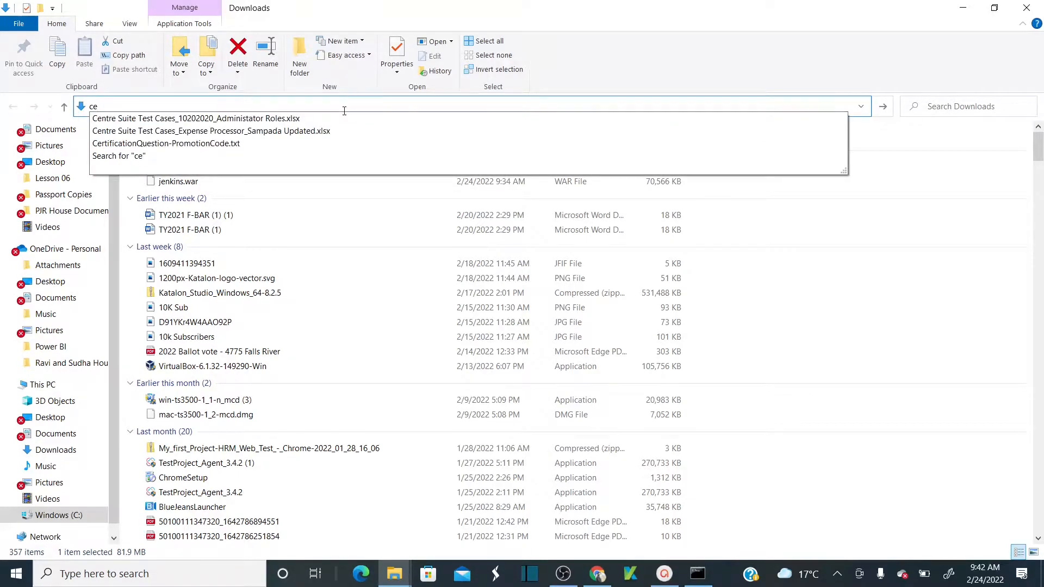
pyautogui.press('BackSpace')
pyautogui.write('vd')
pyautogui.press('BackSpace')
pyautogui.press('BackSpace')
pyautogui.write('md')
pyautogui.press('Return')
pyautogui.write('java -version')
pyautogui.press('Return')
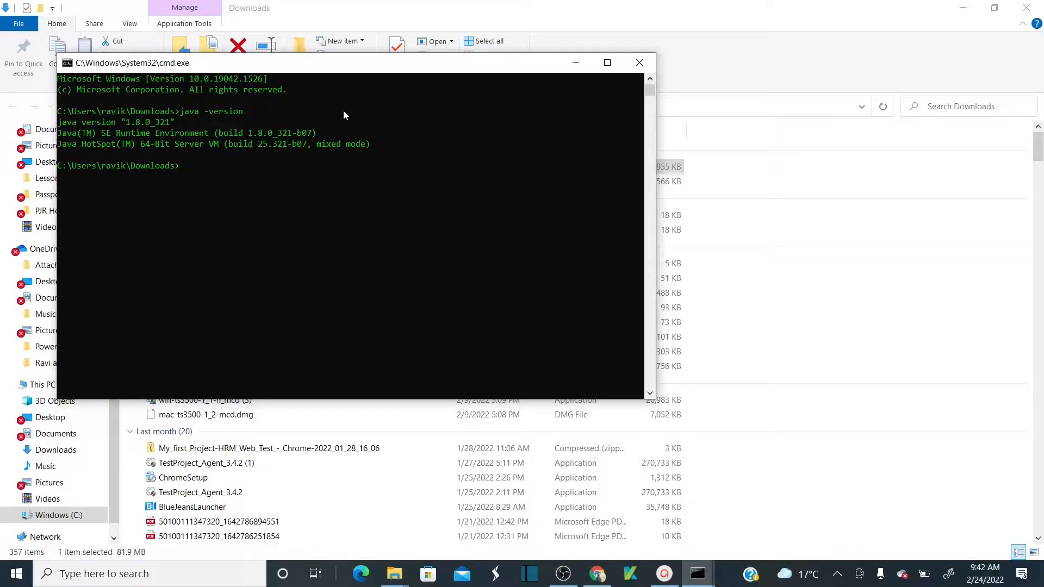
# - Build the java -jar command with jenkins.war's full path dropped into the prompt
pyautogui.hotkey('alt', 'Tab')
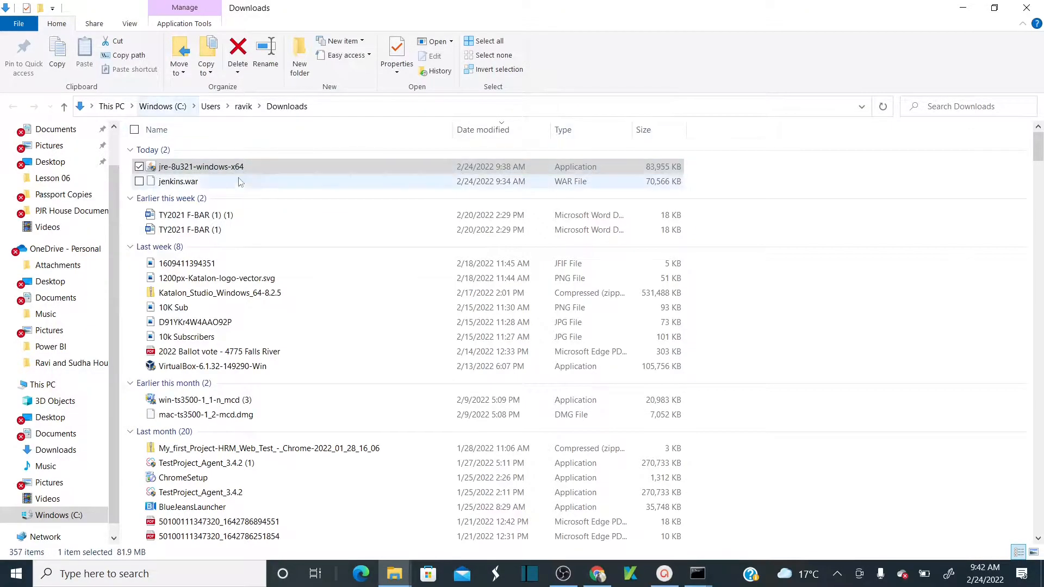
pyautogui.click(243, 181)
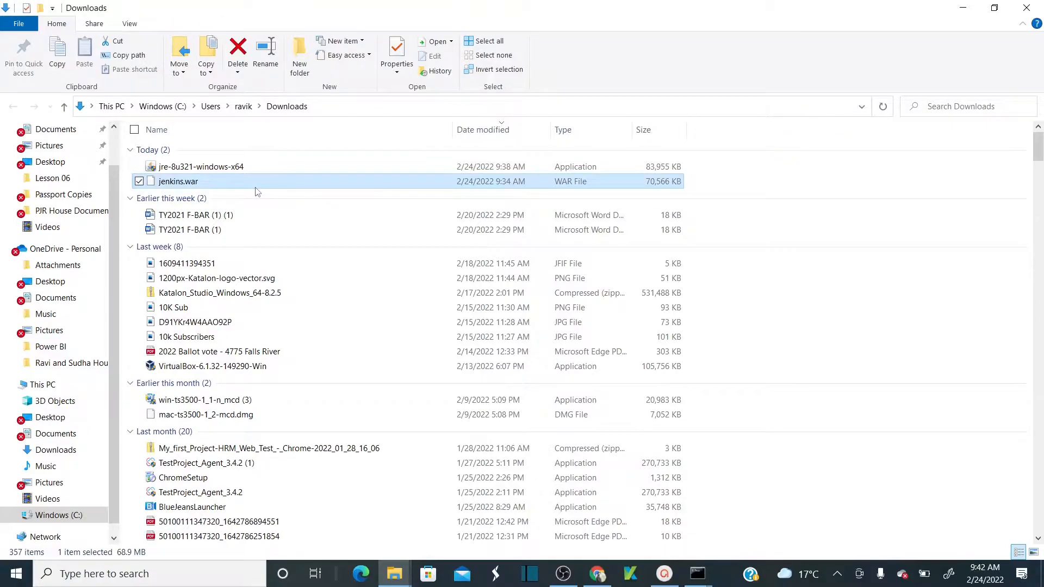
pyautogui.hotkey('alt', 'Tab')
pyautogui.moveTo(339, 68); pyautogui.dragTo(656, 122)
pyautogui.write('java -jar')
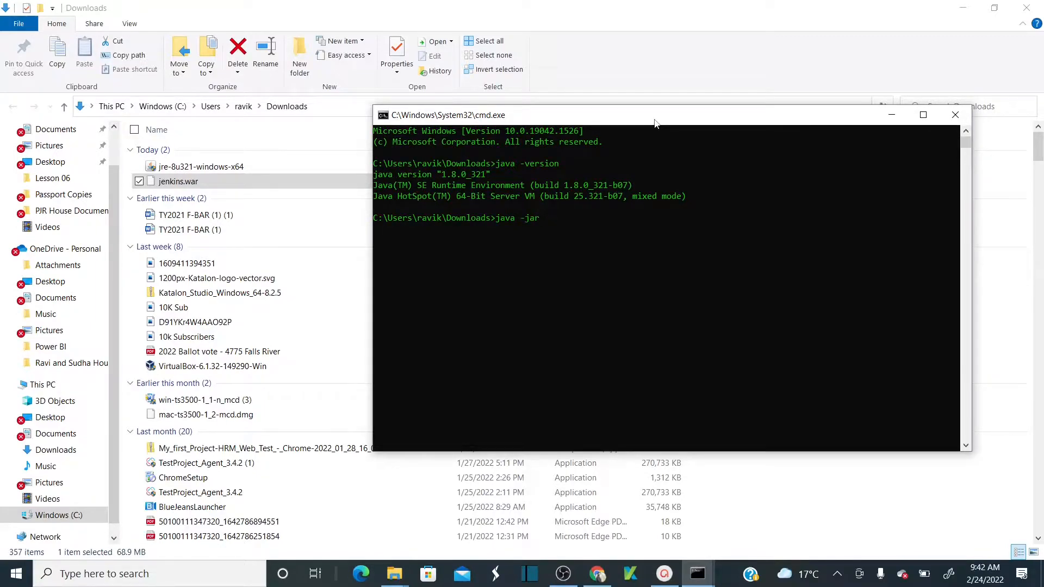
pyautogui.moveTo(264, 182); pyautogui.dragTo(562, 215)
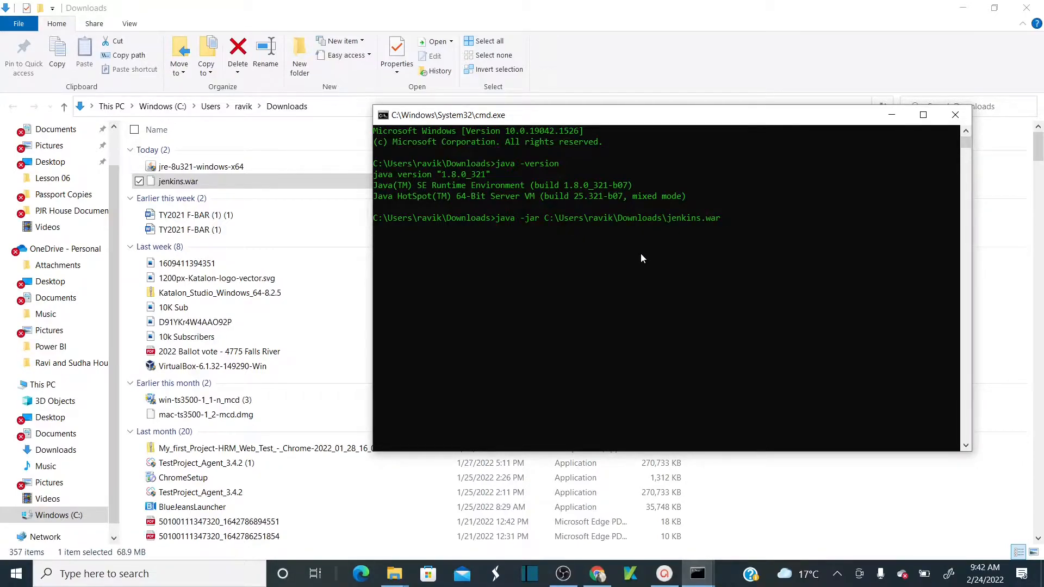
# - Run java -jar jenkins.war and allow Java through the firewall on private networks
pyautogui.press('Return')
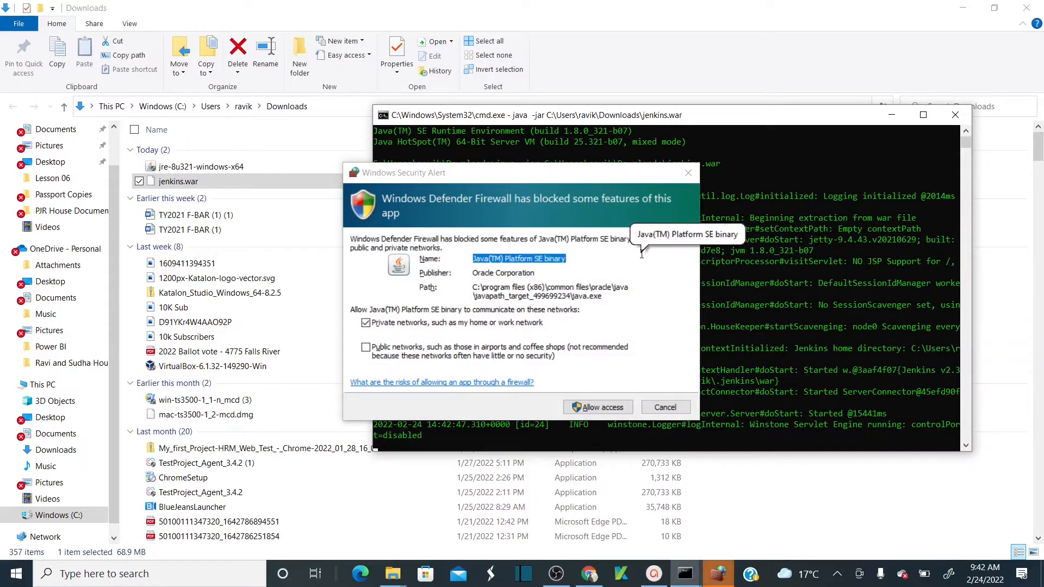
pyautogui.click(602, 406)
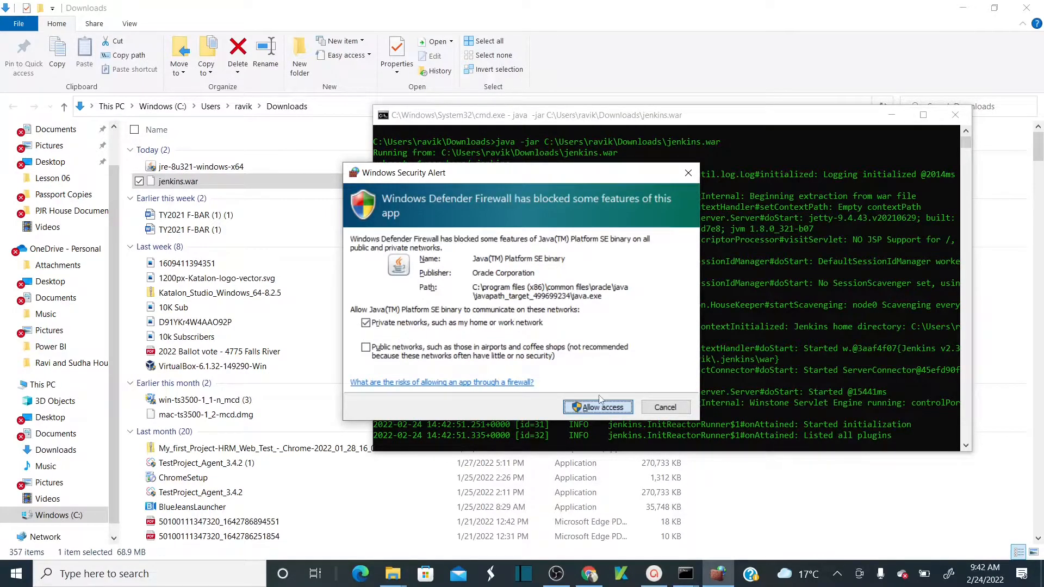
pyautogui.click(599, 398)
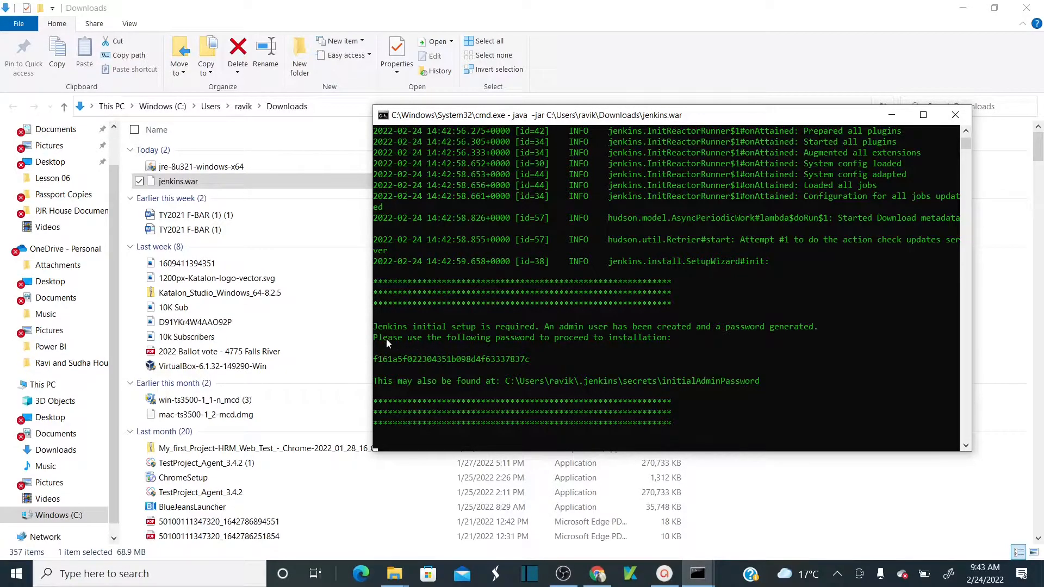
# - Copy the generated Jenkins admin password from the console output
pyautogui.moveTo(374, 338); pyautogui.dragTo(648, 339)
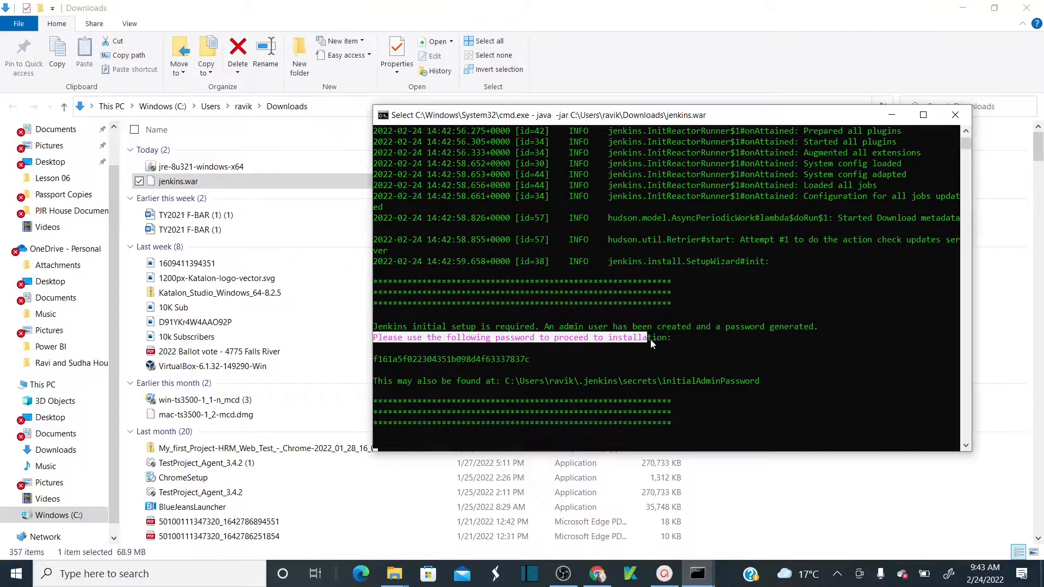
pyautogui.click(564, 360)
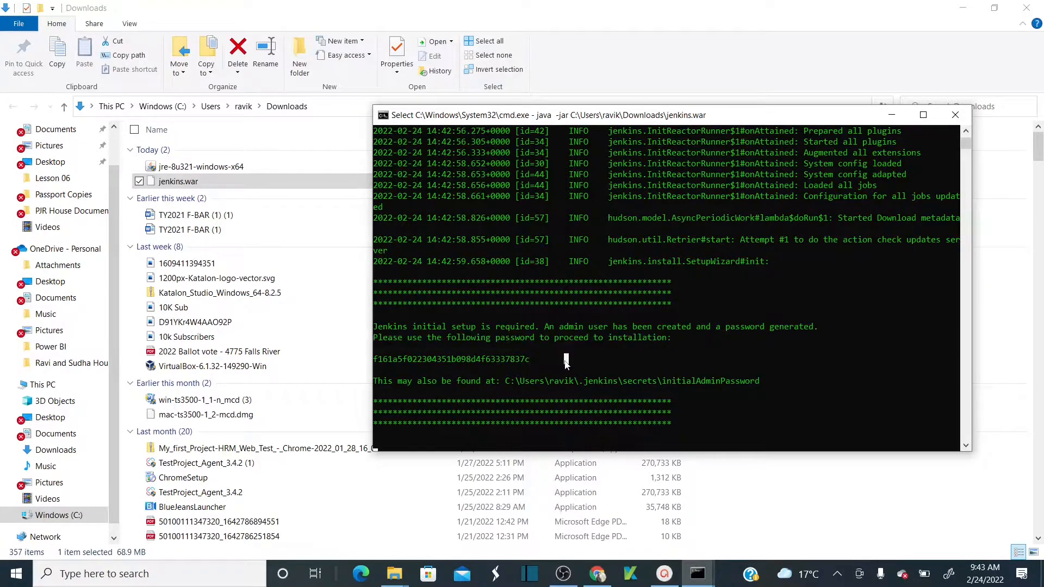
pyautogui.moveTo(376, 360); pyautogui.dragTo(529, 359)
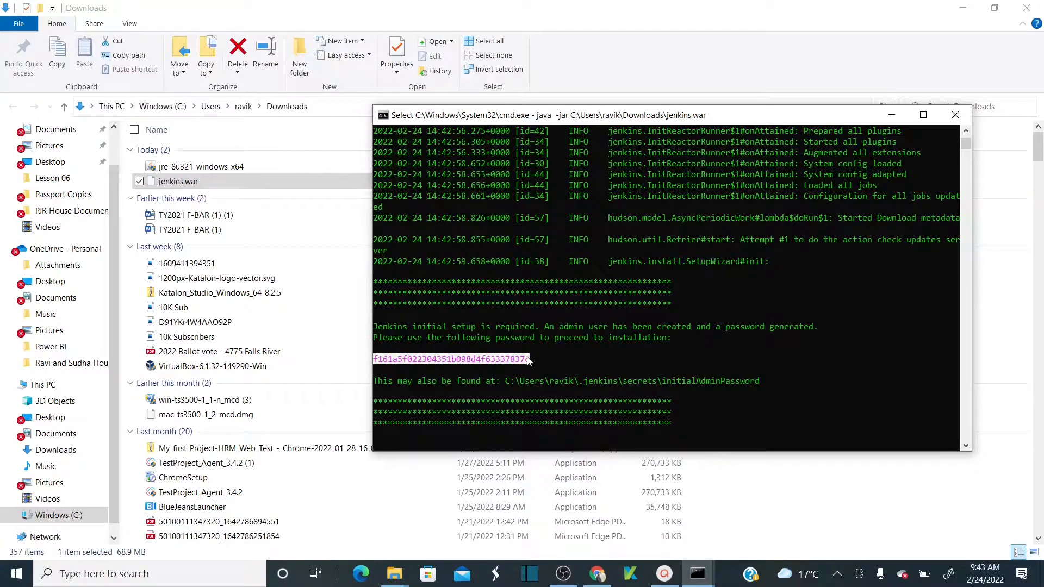
pyautogui.rightClick(529, 360)
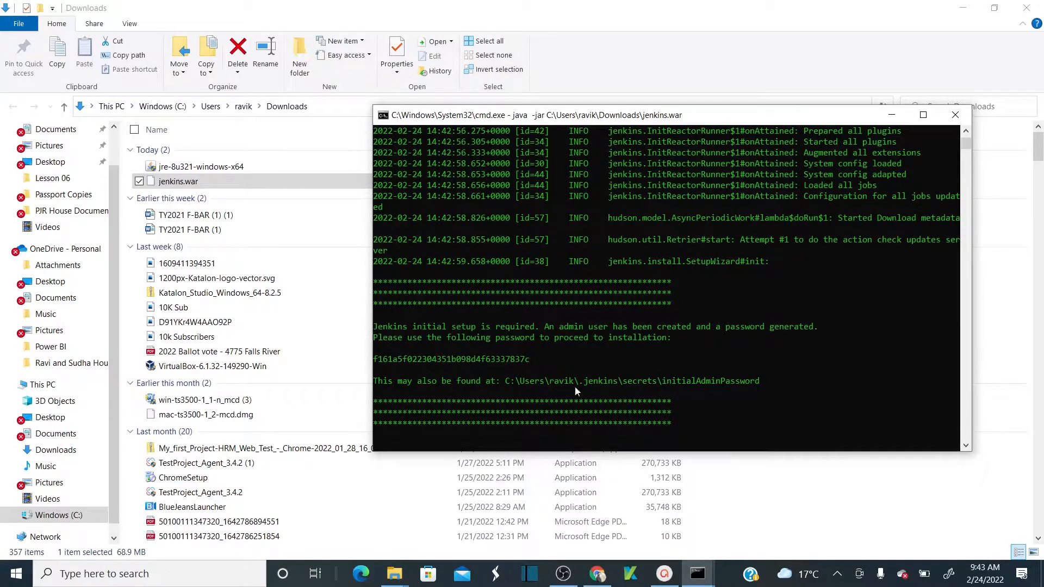
# - Copy the initialAdminPassword file path and bring up File Explorer
pyautogui.click(505, 385)
pyautogui.moveTo(561, 386); pyautogui.dragTo(759, 384)
pyautogui.rightClick(759, 384)
pyautogui.press('super+e')
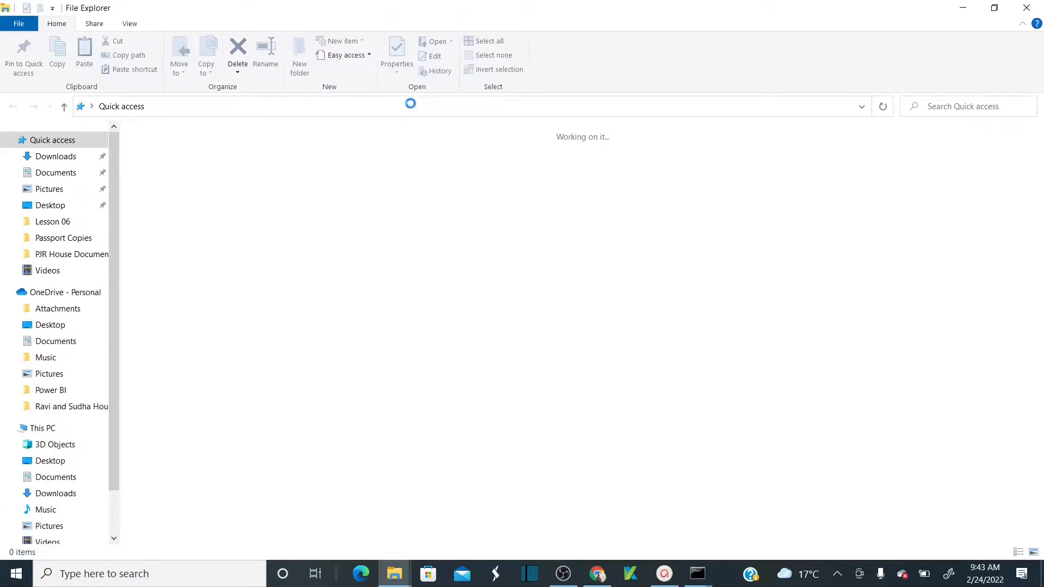
# - Navigate File Explorer to the .jenkins secrets folder using the pasted path
pyautogui.click(411, 104)
pyautogui.hotkey('ctrl', 'v')
pyautogui.hotkey('ctrl', 'a')
pyautogui.press('Home')
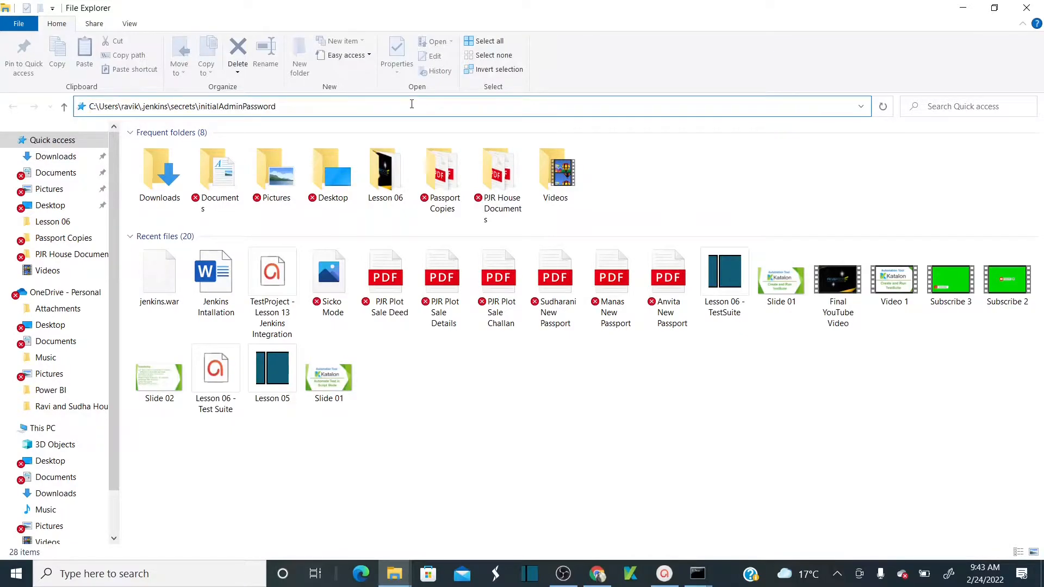
pyautogui.press('Return')
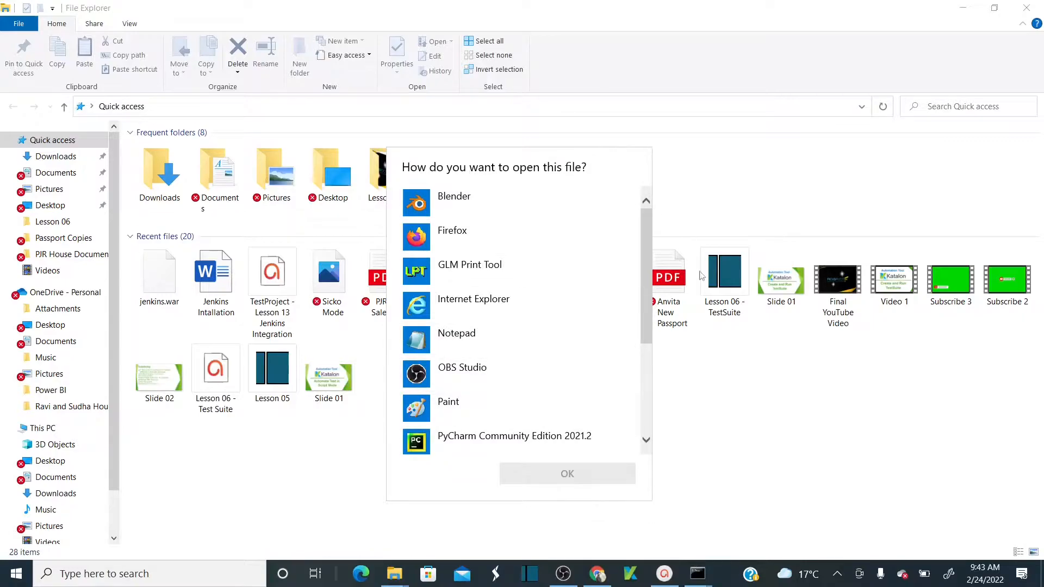
pyautogui.click(492, 111)
pyautogui.click(275, 110)
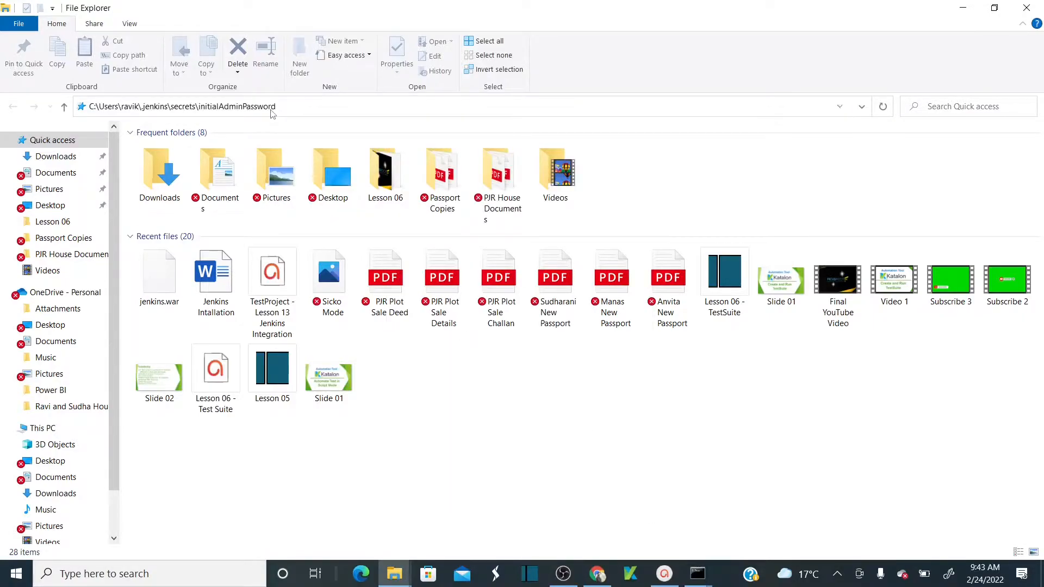
pyautogui.click(291, 109)
pyautogui.press('BackSpace')
pyautogui.press('BackSpace')
pyautogui.press('BackSpace')
pyautogui.press('BackSpace')
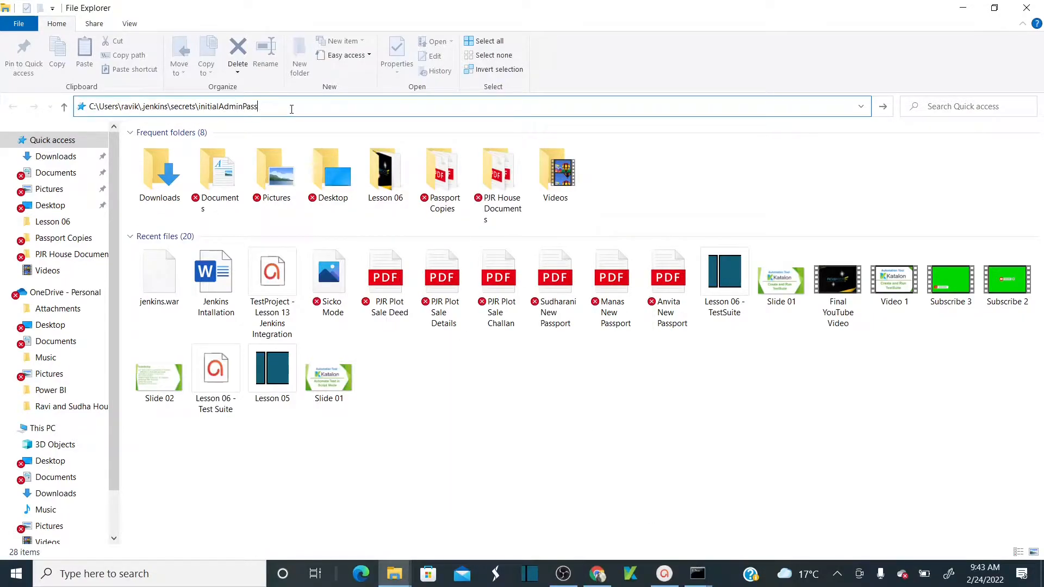
pyautogui.press('BackSpace')
pyautogui.press('BackSpace')
pyautogui.press('BackSpace')
pyautogui.press('BackSpace')
pyautogui.press('BackSpace')
pyautogui.press('BackSpace')
pyautogui.press('BackSpace')
pyautogui.press('BackSpace')
pyautogui.press('BackSpace')
pyautogui.press('BackSpace')
pyautogui.press('Return')
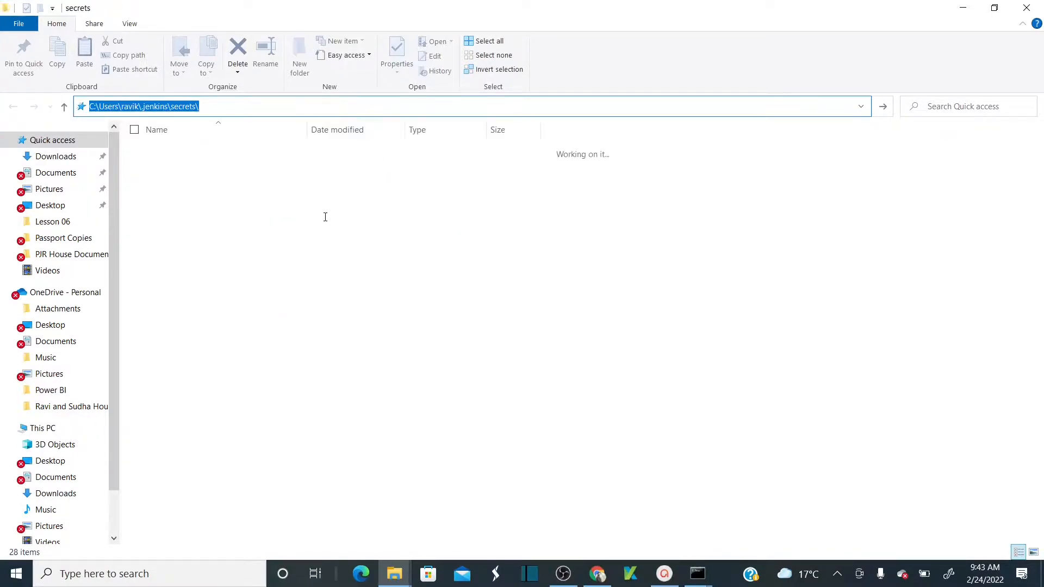
# - Open initialAdminPassword in Notepad and select the password line
pyautogui.click(199, 184)
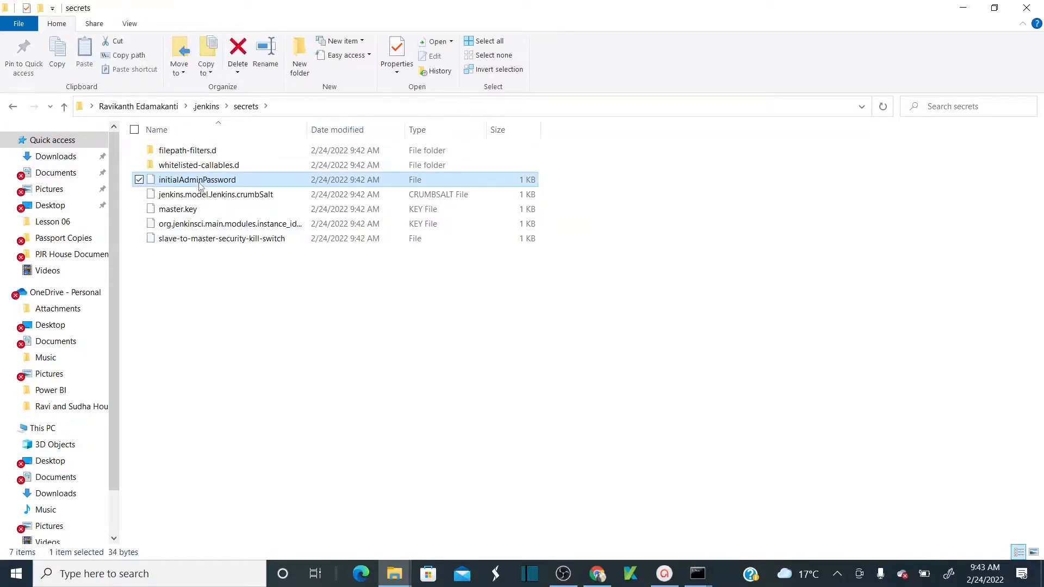
pyautogui.rightClick(199, 184)
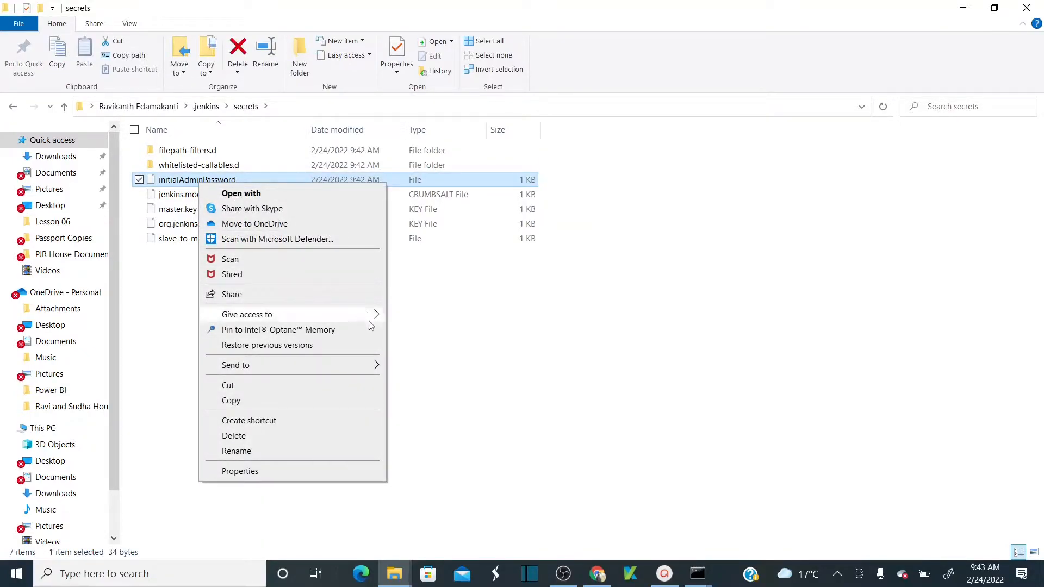
pyautogui.moveTo(379, 315)
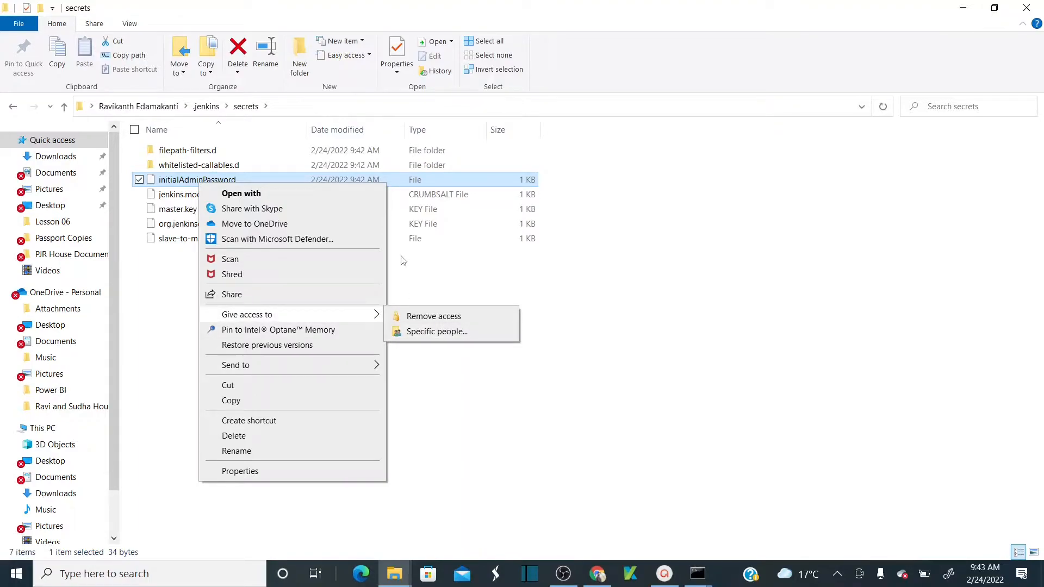
pyautogui.click(261, 194)
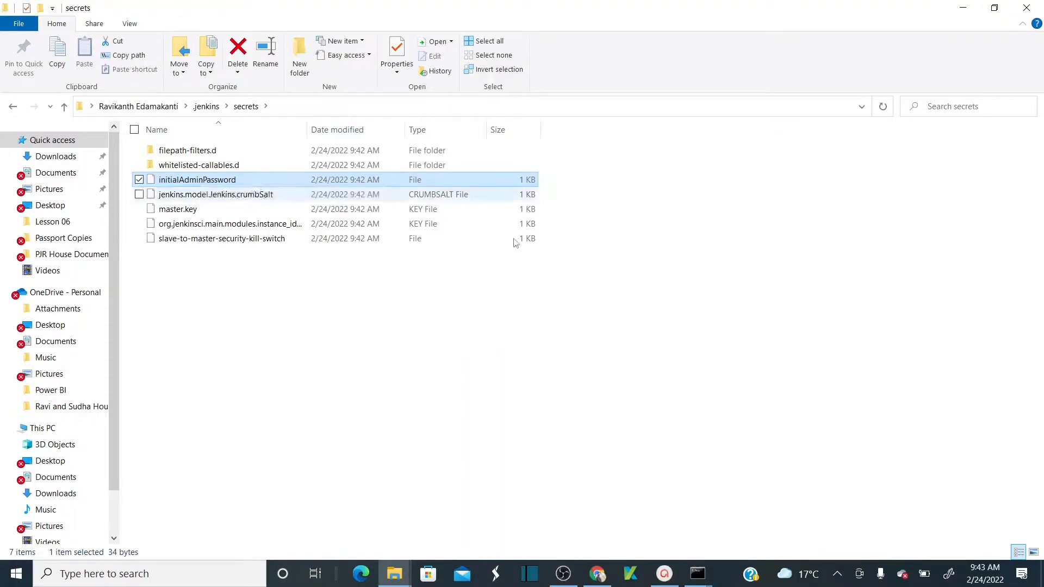
pyautogui.click(479, 337)
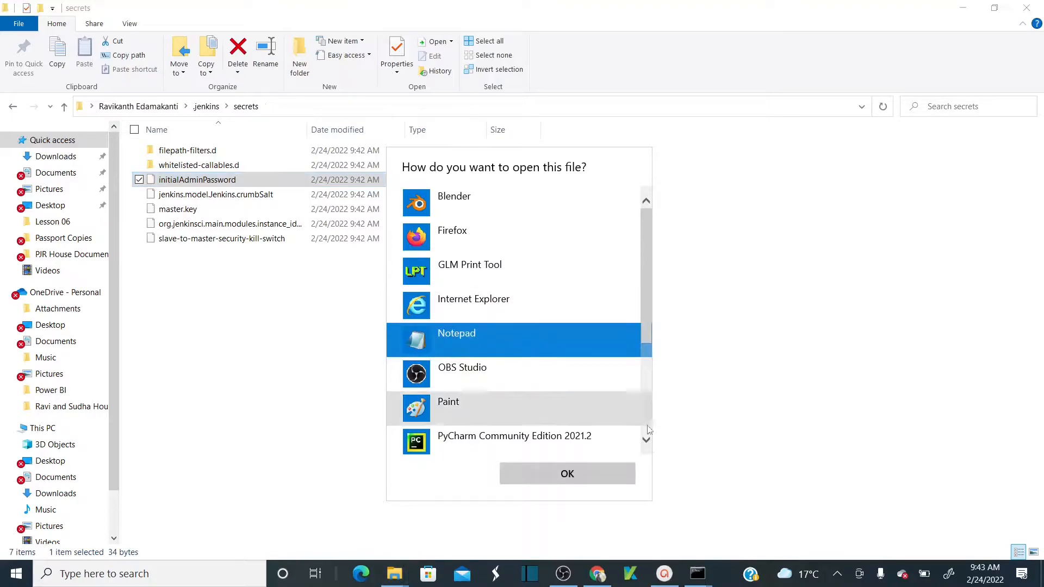
pyautogui.click(582, 484)
pyautogui.moveTo(296, 168); pyautogui.dragTo(52, 169)
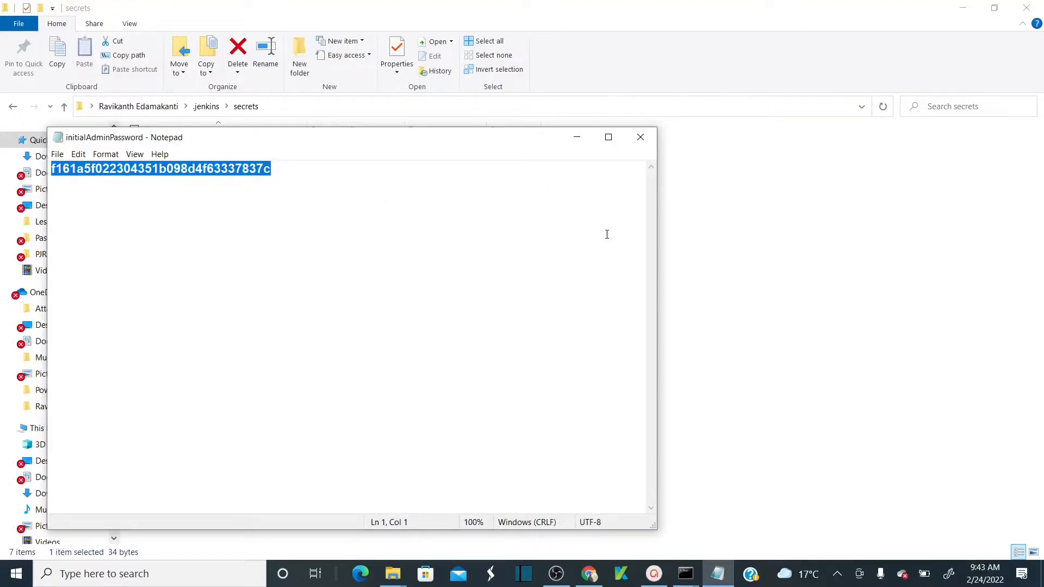
# - Minimize Notepad and bring the Jenkins console window back to the front
pyautogui.click(577, 137)
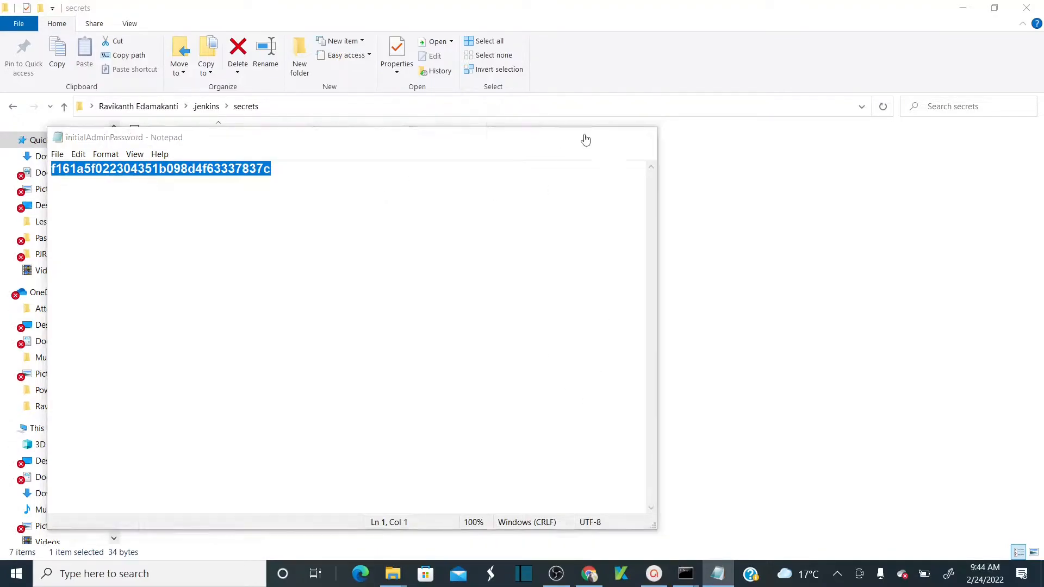
pyautogui.moveTo(589, 574)
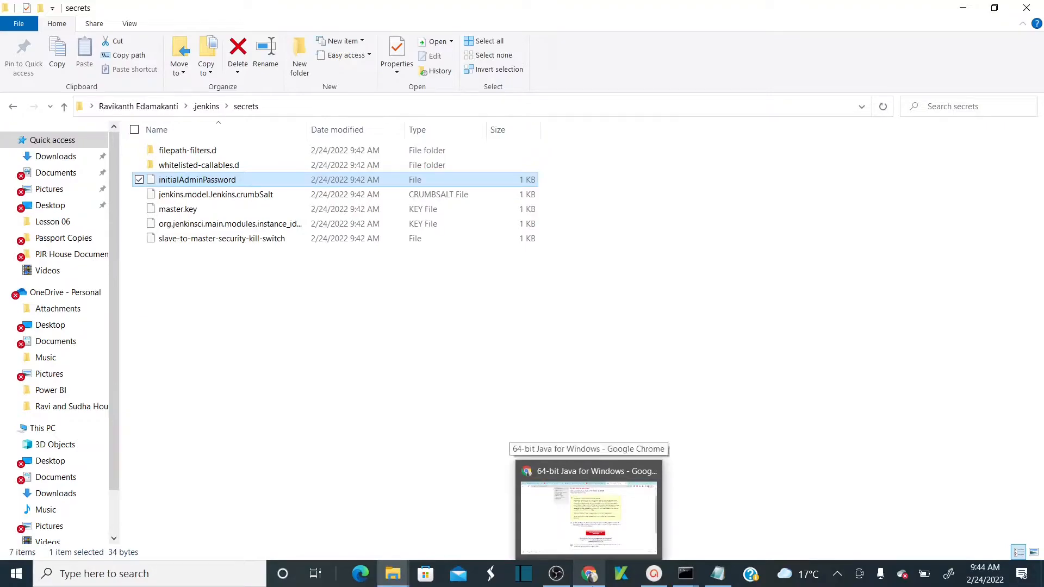
pyautogui.moveTo(685, 574)
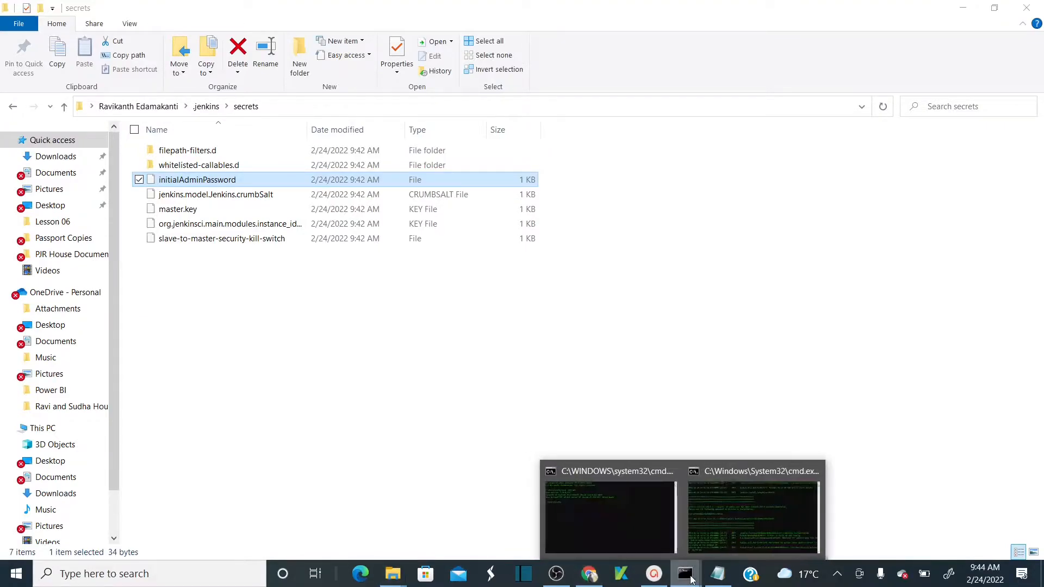
pyautogui.click(734, 530)
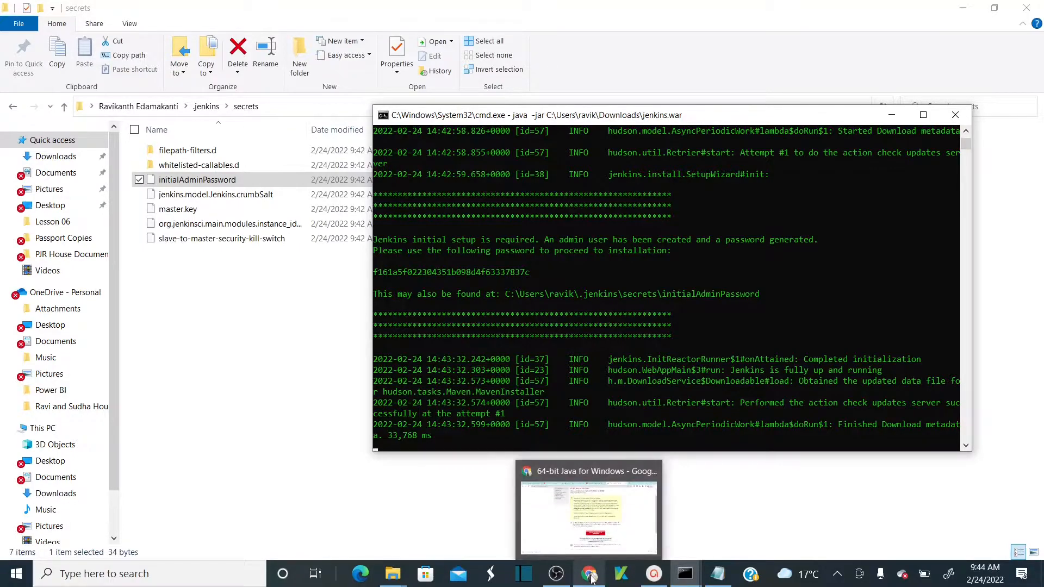
# - Load the local Jenkins page at localhost:8080 in Chrome
pyautogui.click(591, 577)
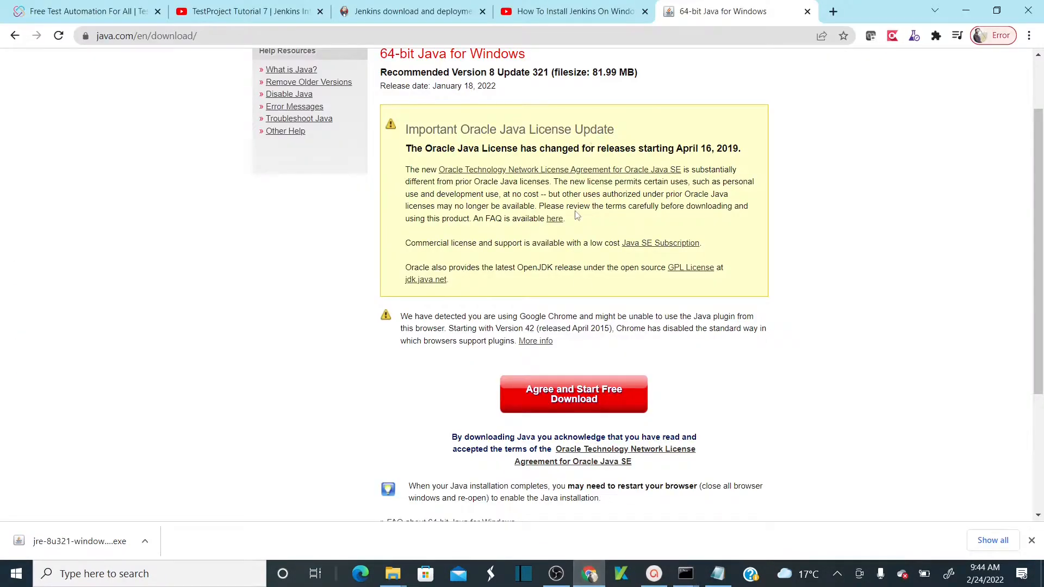
pyautogui.click(532, 35)
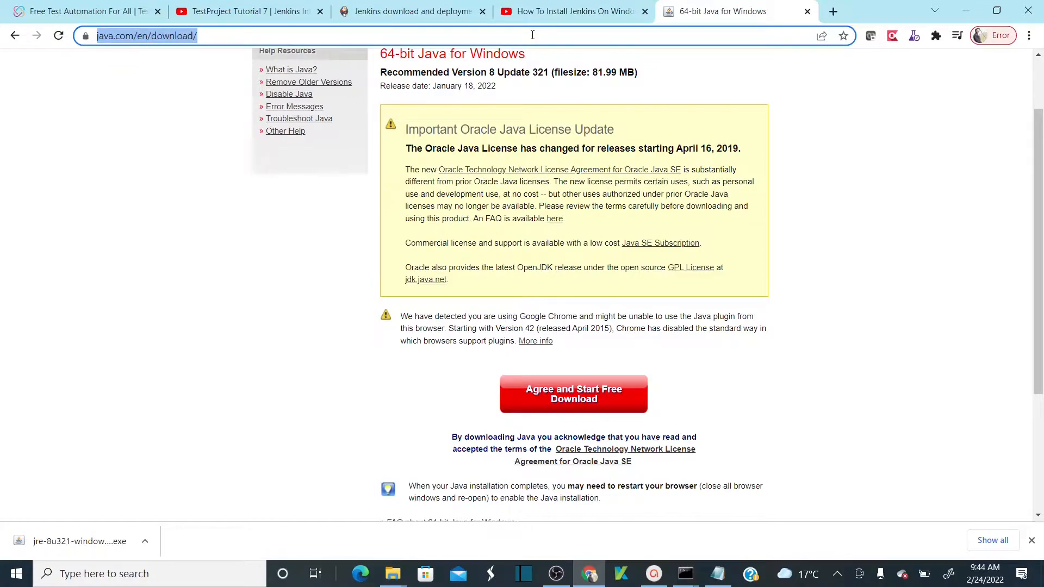
pyautogui.write('local')
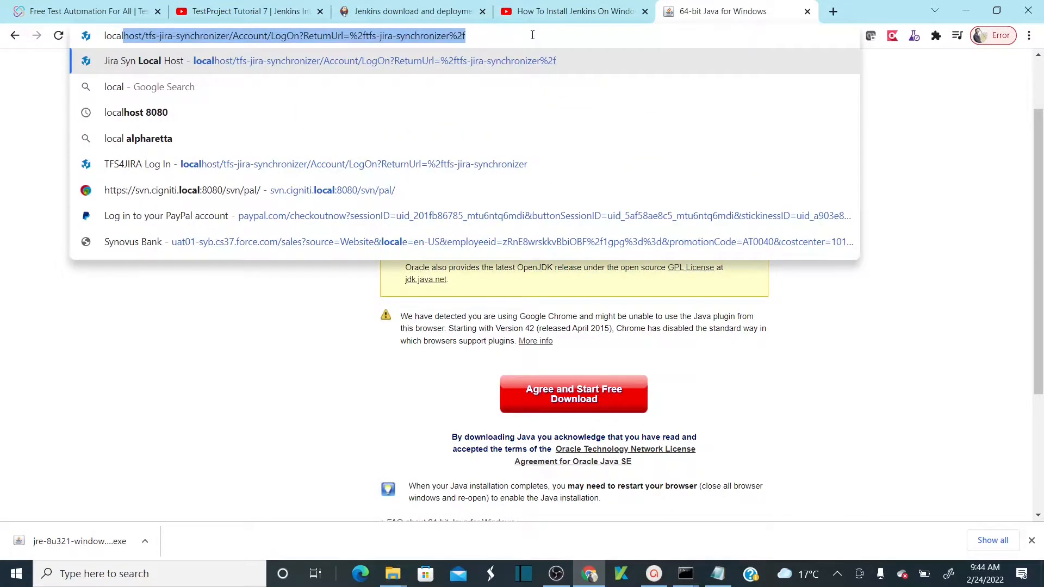
pyautogui.write('host')
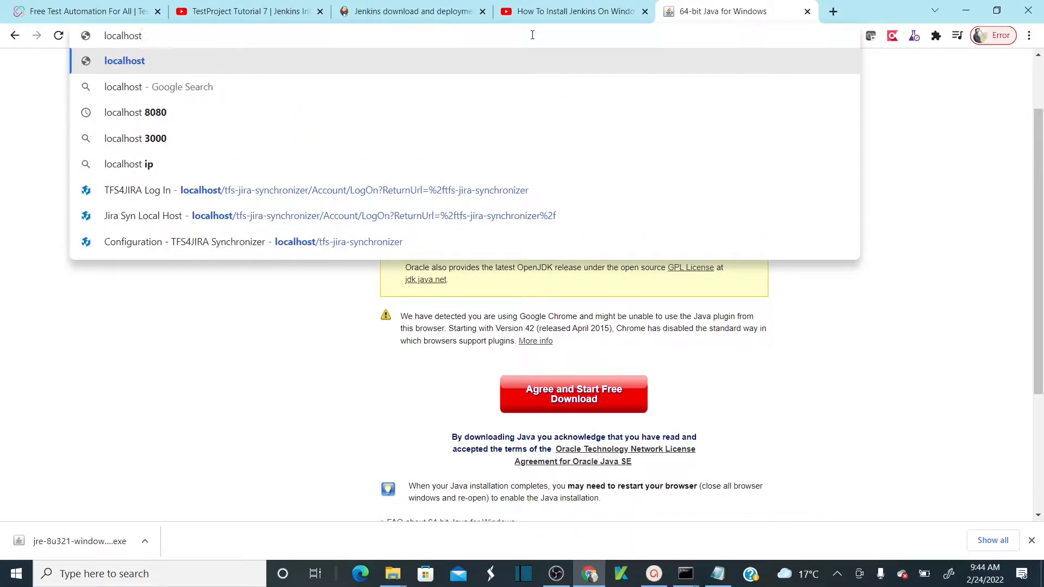
pyautogui.write(':8080')
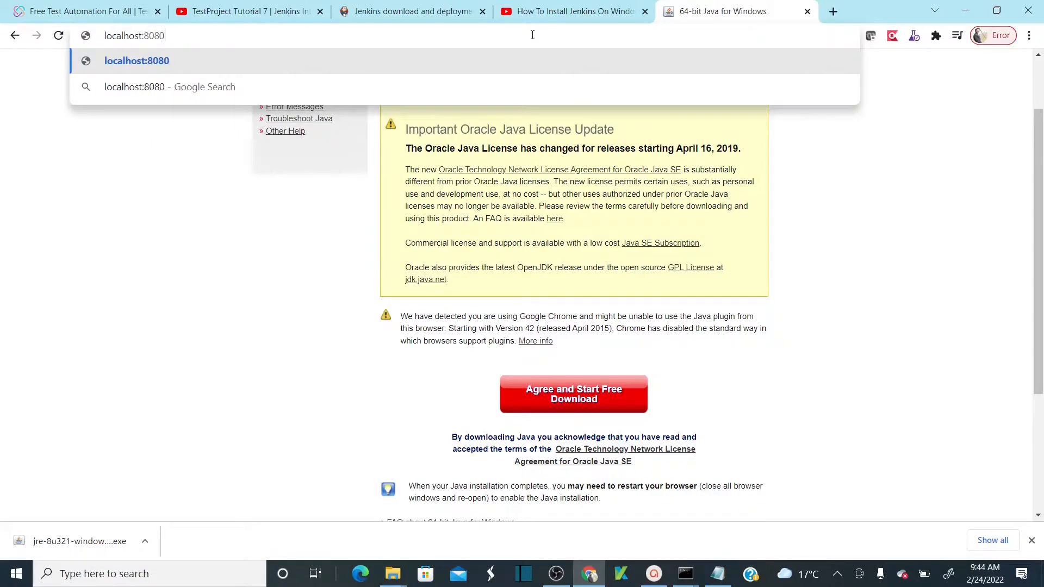
pyautogui.press('Return')
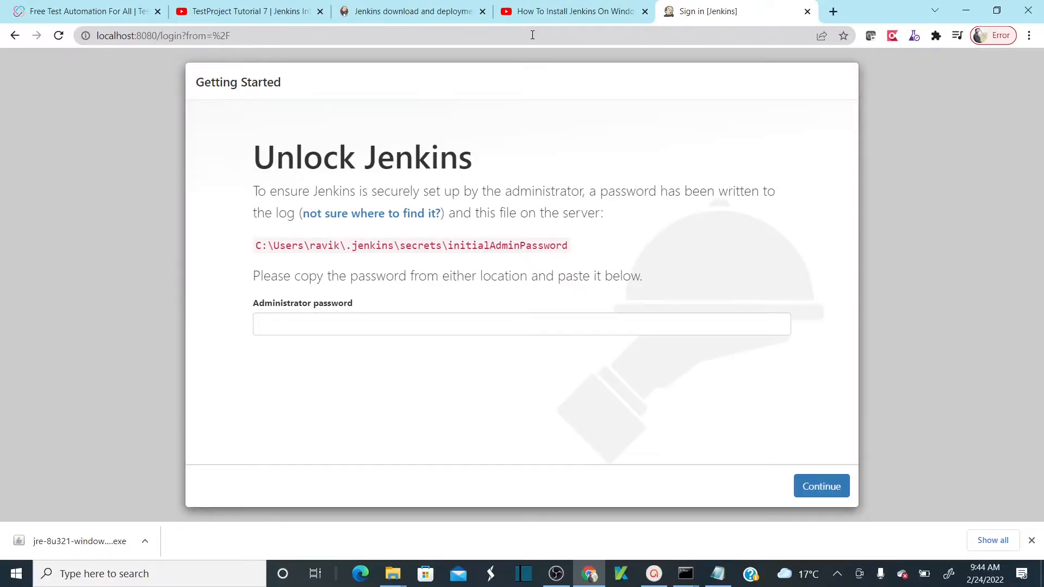
# - Paste the initial admin password into the Administrator password field and continue
pyautogui.click(414, 322)
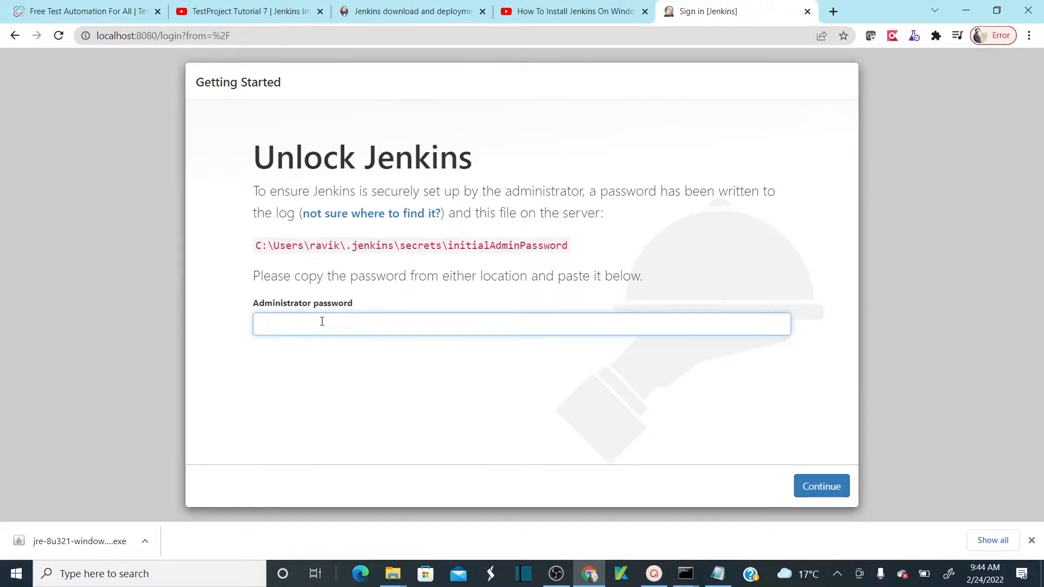
pyautogui.hotkey('alt', 'Tab')
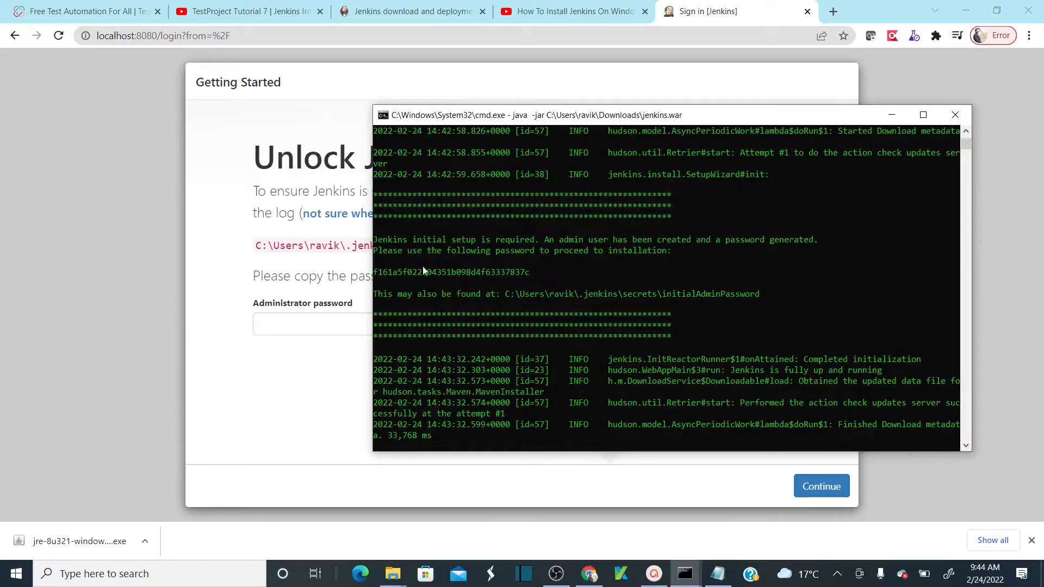
pyautogui.hotkey('alt', 'Tab')
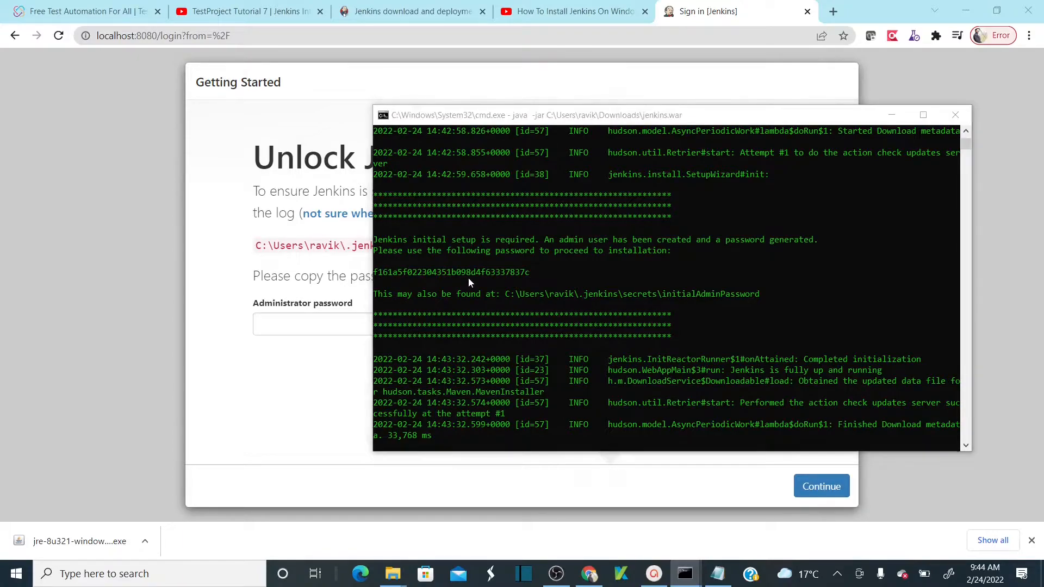
pyautogui.hotkey('ctrl', 'v')
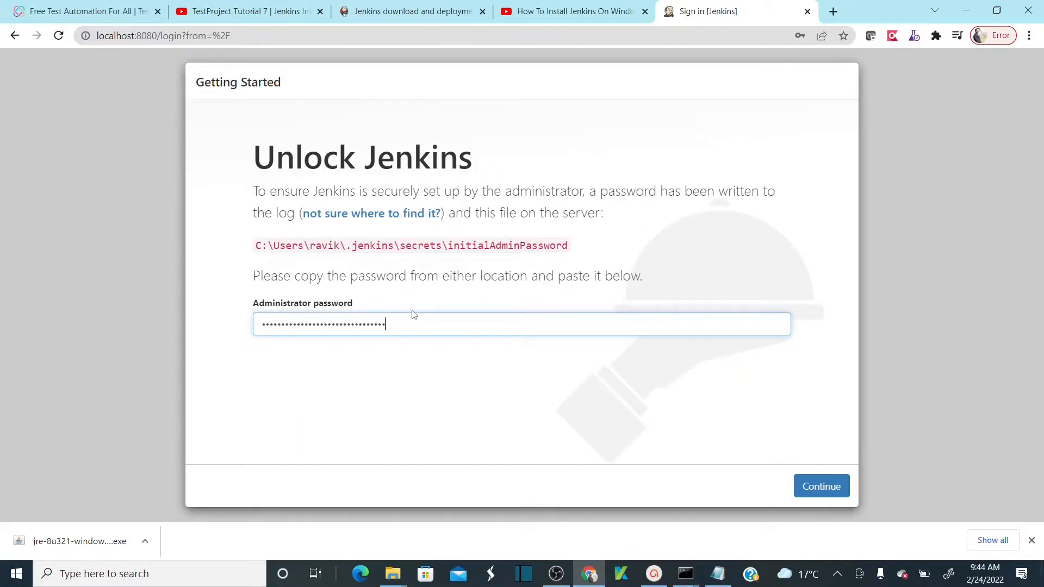
pyautogui.hotkey('ctrl', 'a')
pyautogui.press('BackSpace')
pyautogui.hotkey('alt', 'Tab')
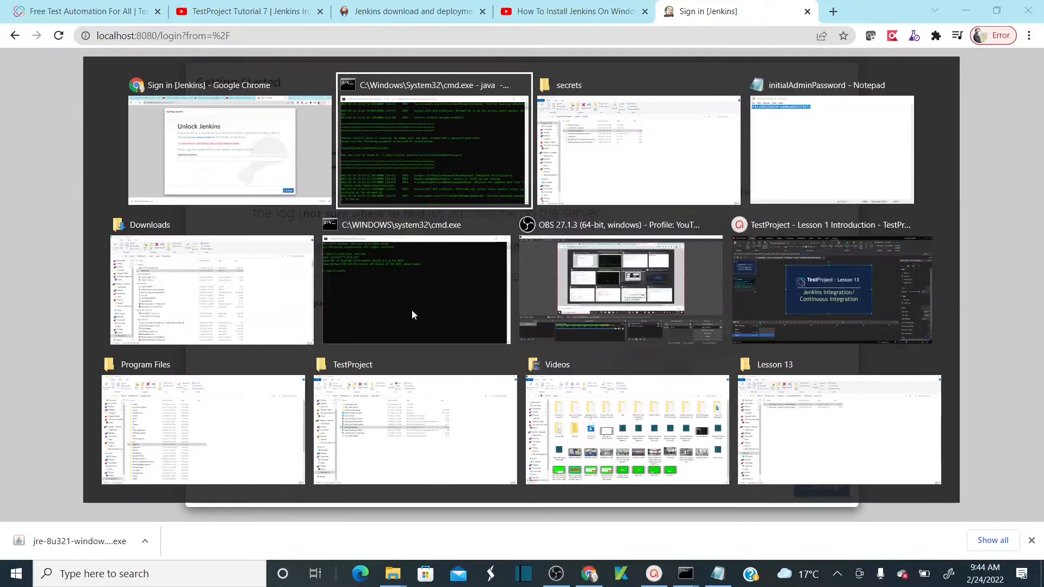
pyautogui.hotkey('alt', 'Tab')
pyautogui.hotkey('alt', 'Tab')
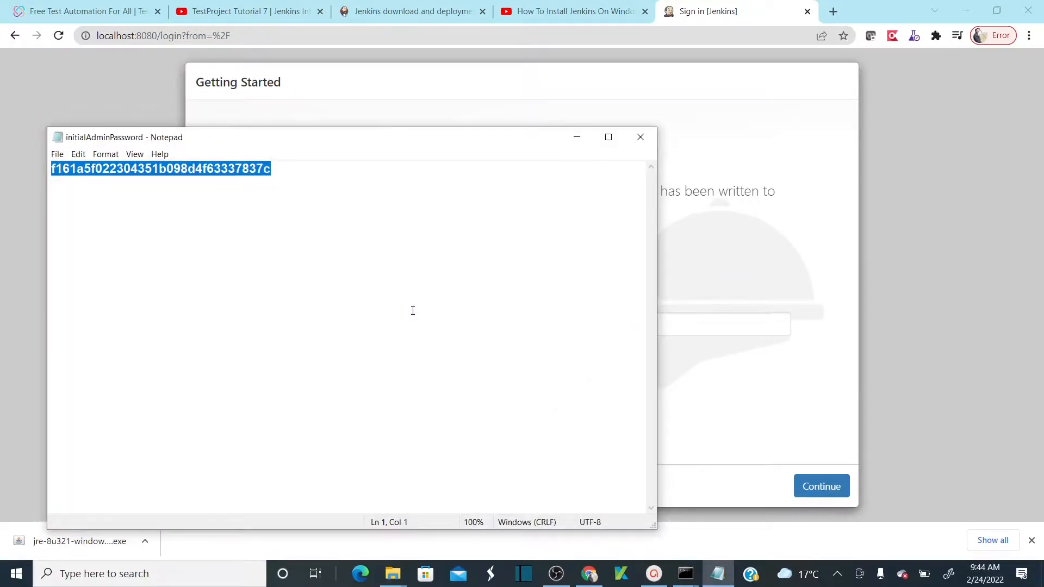
pyautogui.hotkey('alt', 'Tab')
pyautogui.click(439, 313)
pyautogui.hotkey('ctrl', 'v')
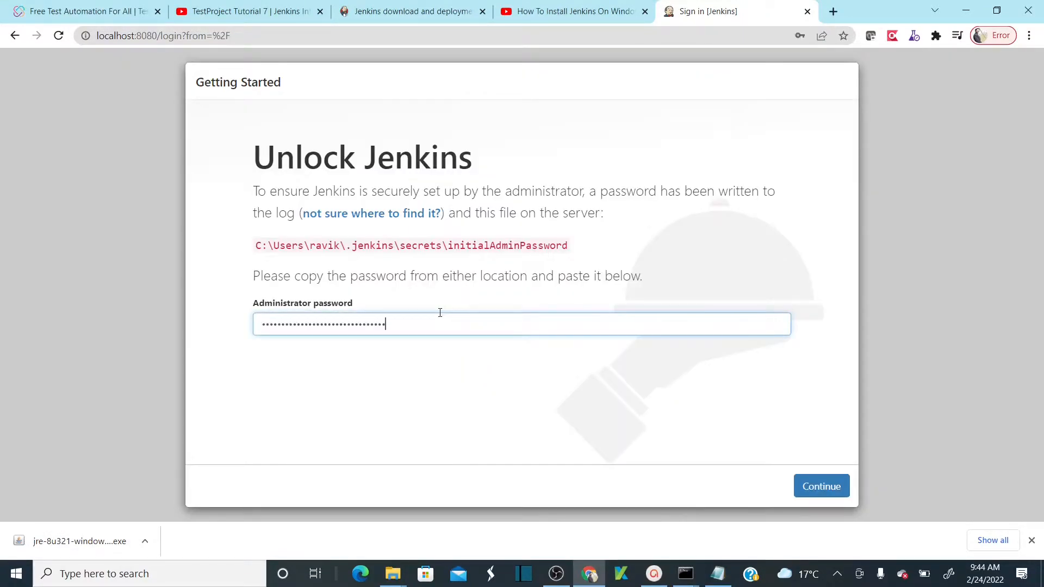
pyautogui.click(823, 489)
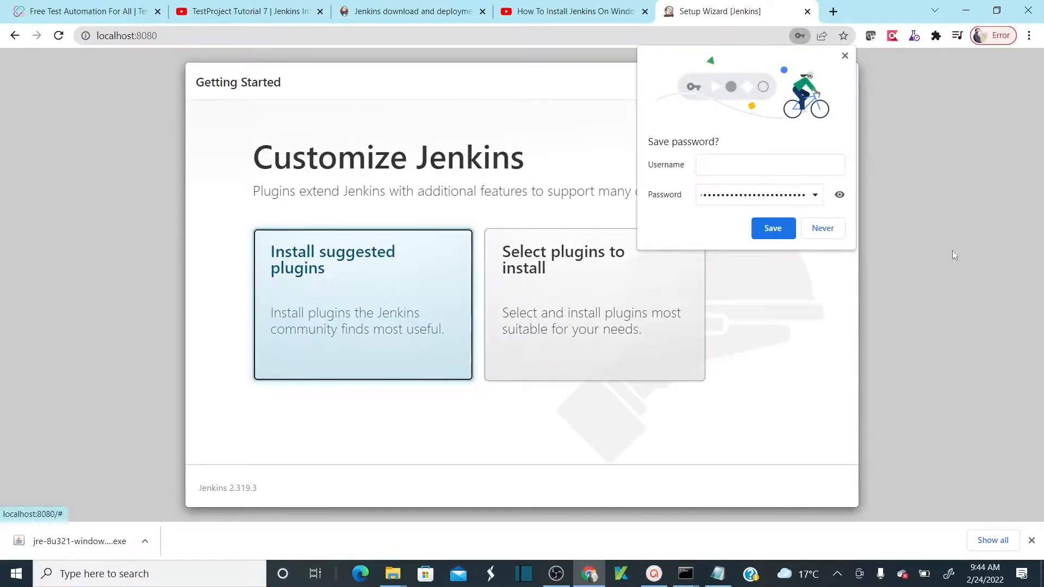
# - Decline Chrome's password save, then install the suggested plugins and wait for completion
pyautogui.click(840, 228)
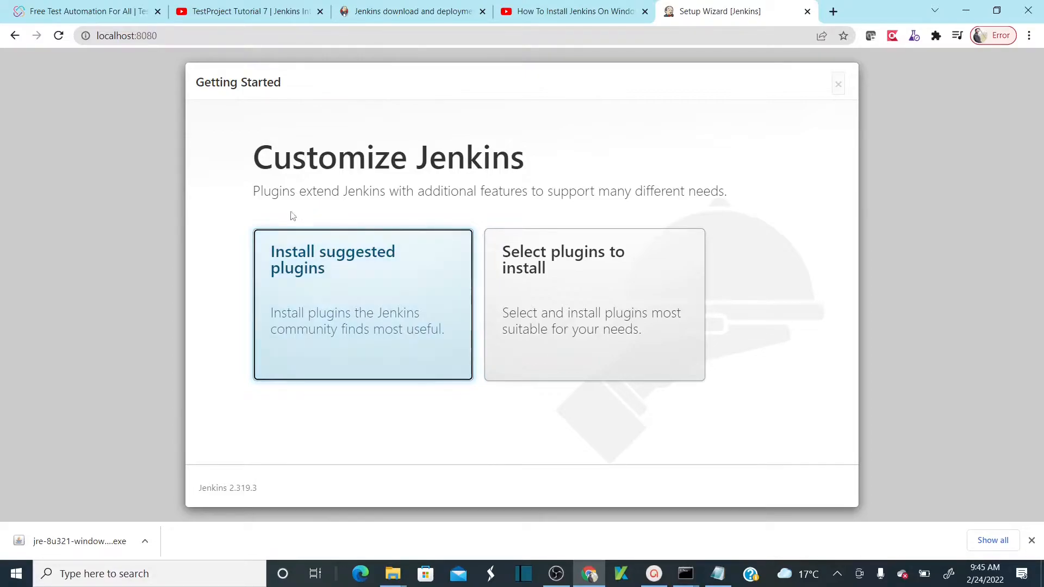
pyautogui.click(337, 292)
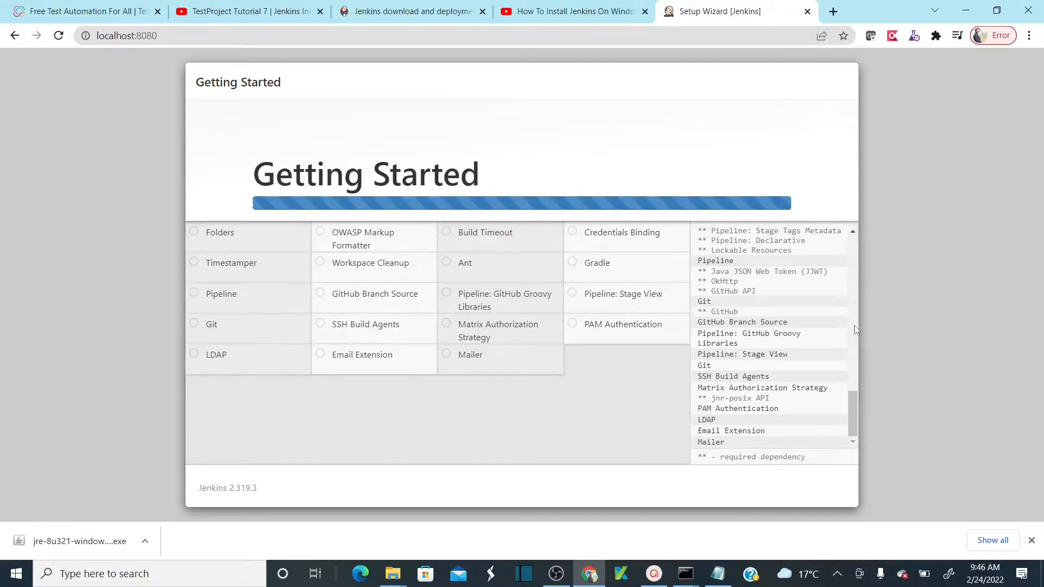
pyautogui.click(856, 255)
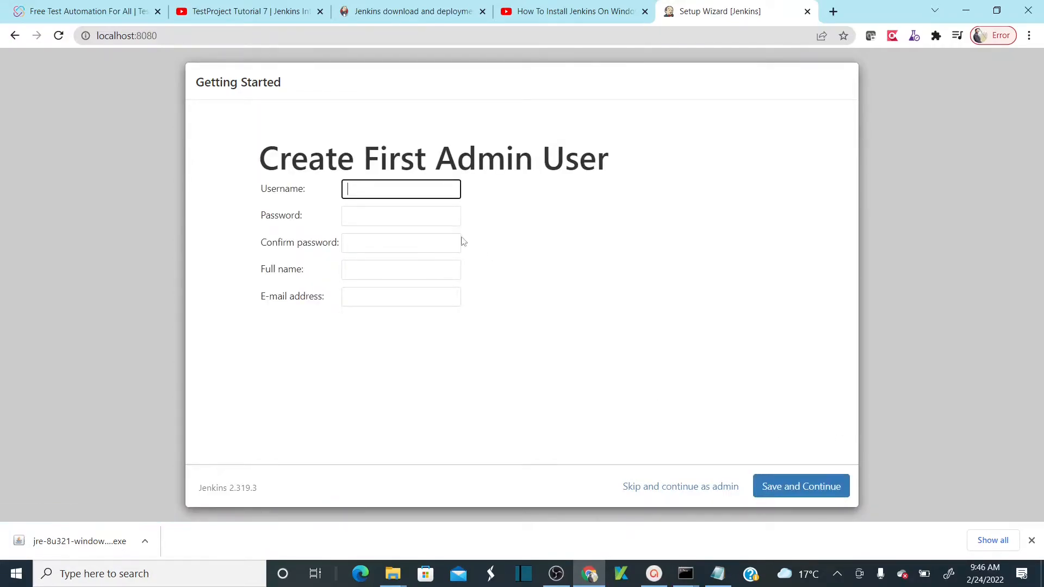
# - Create admin user 'admin' with a password, the user's full name and e-mail, then save
pyautogui.click(415, 198)
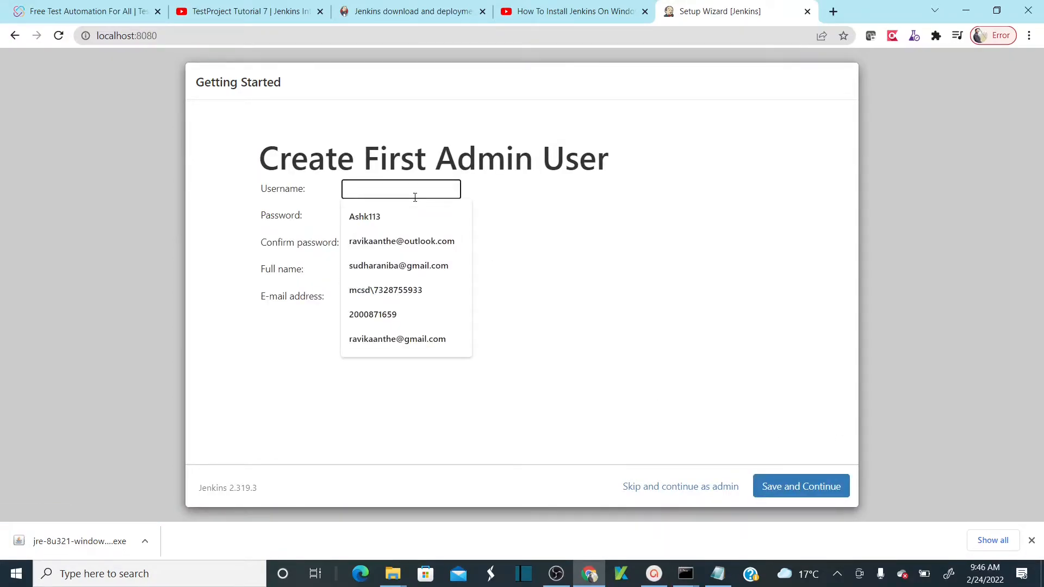
pyautogui.write('admin')
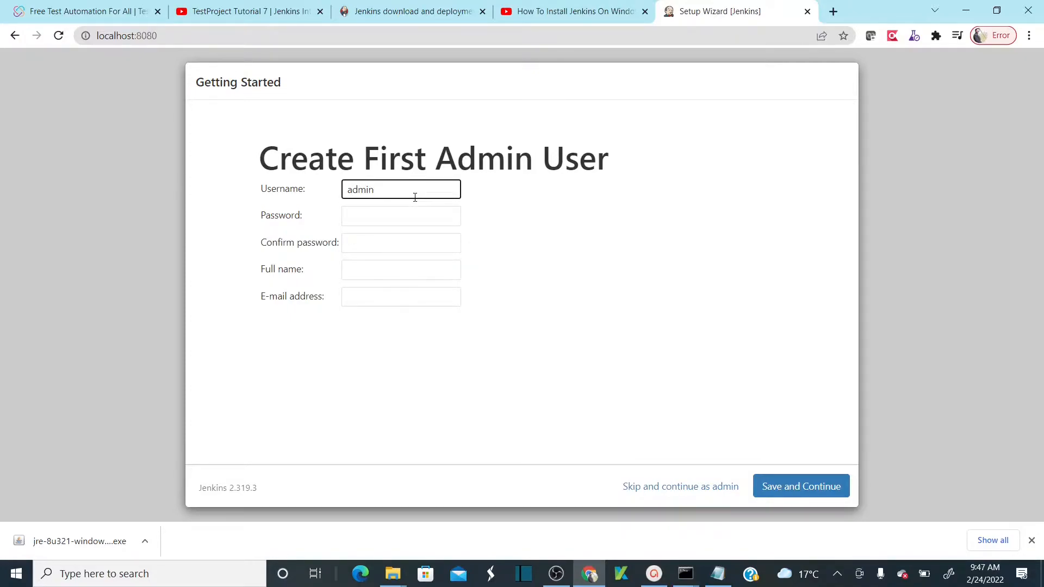
pyautogui.press('Tab')
pyautogui.write('admin')
pyautogui.press('Tab')
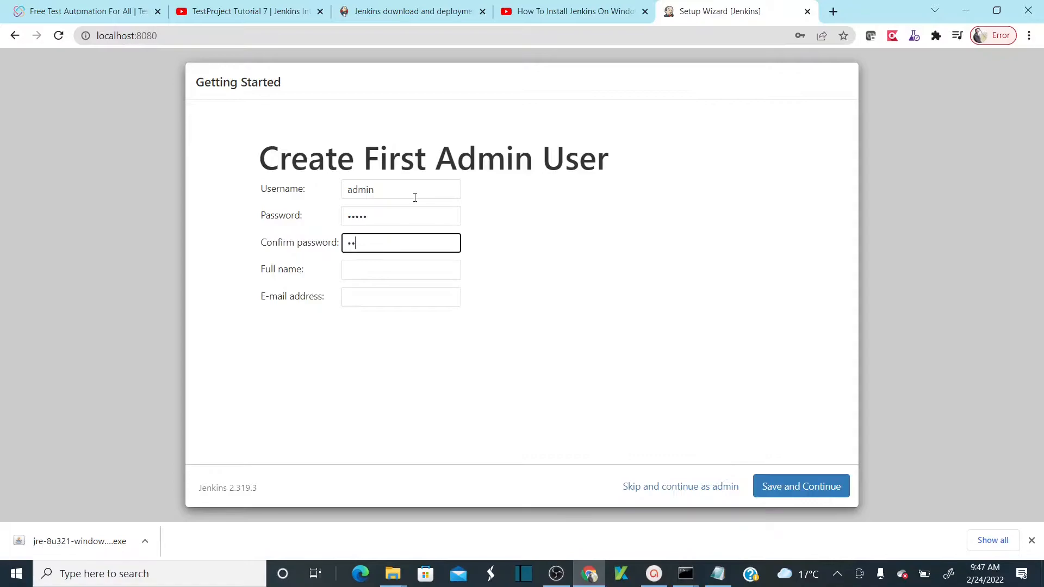
pyautogui.press('Tab')
pyautogui.write('Ravikanth')
pyautogui.press('Tab')
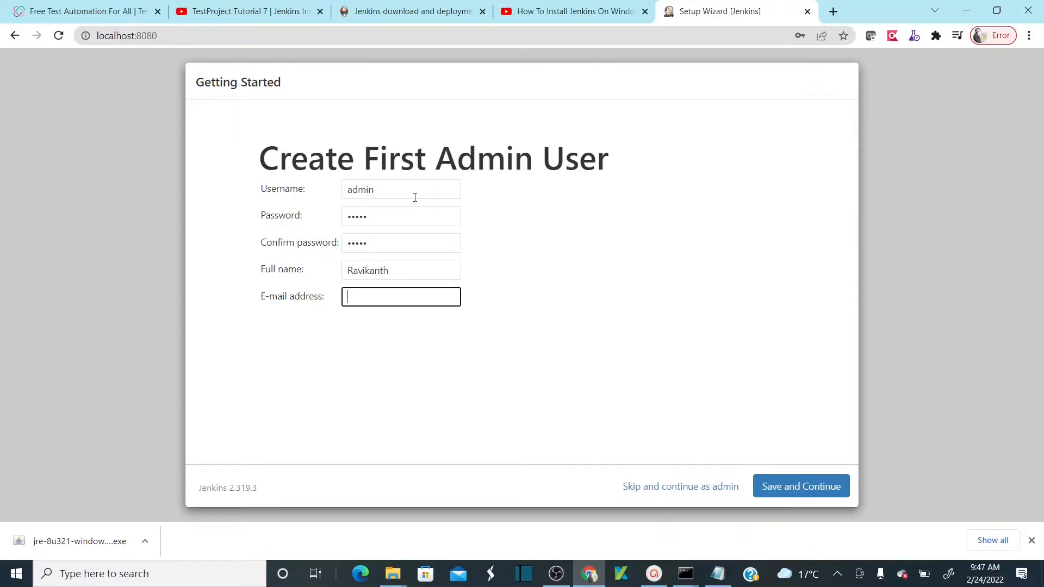
pyautogui.write('ravi')
pyautogui.press('Down')
pyautogui.press('Down')
pyautogui.press('Return')
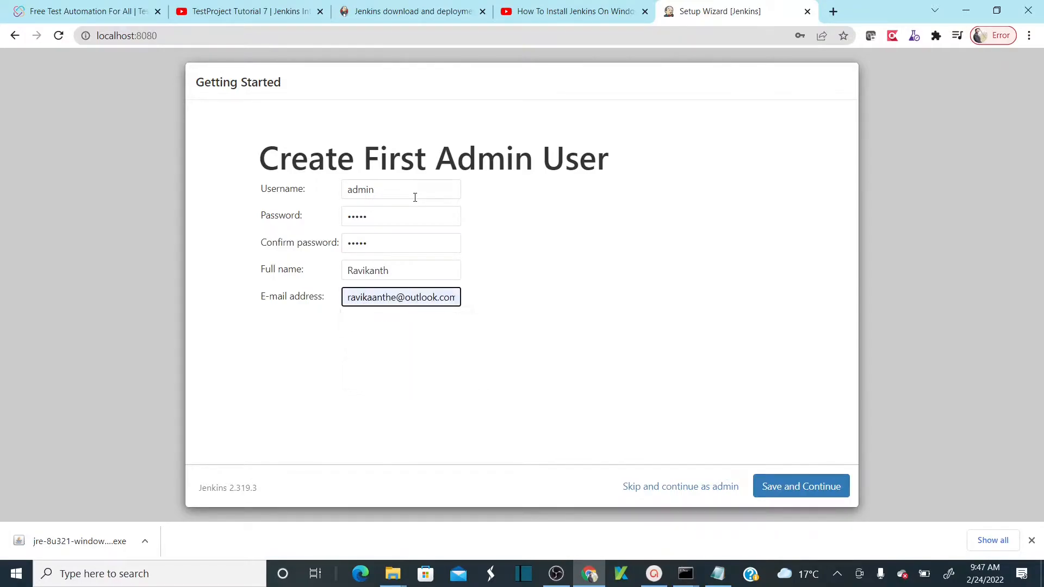
pyautogui.click(500, 361)
pyautogui.click(799, 488)
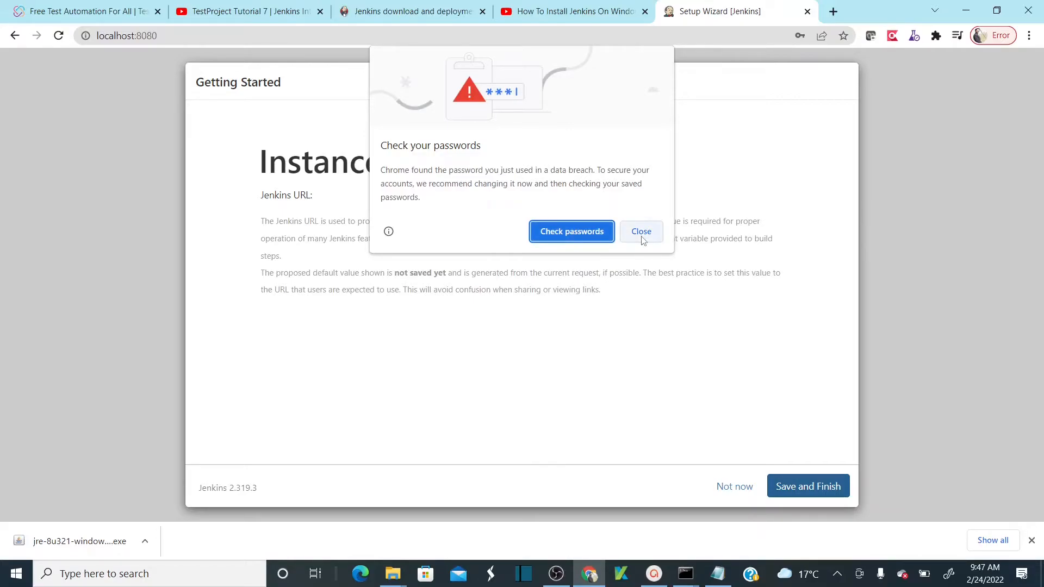
pyautogui.click(643, 240)
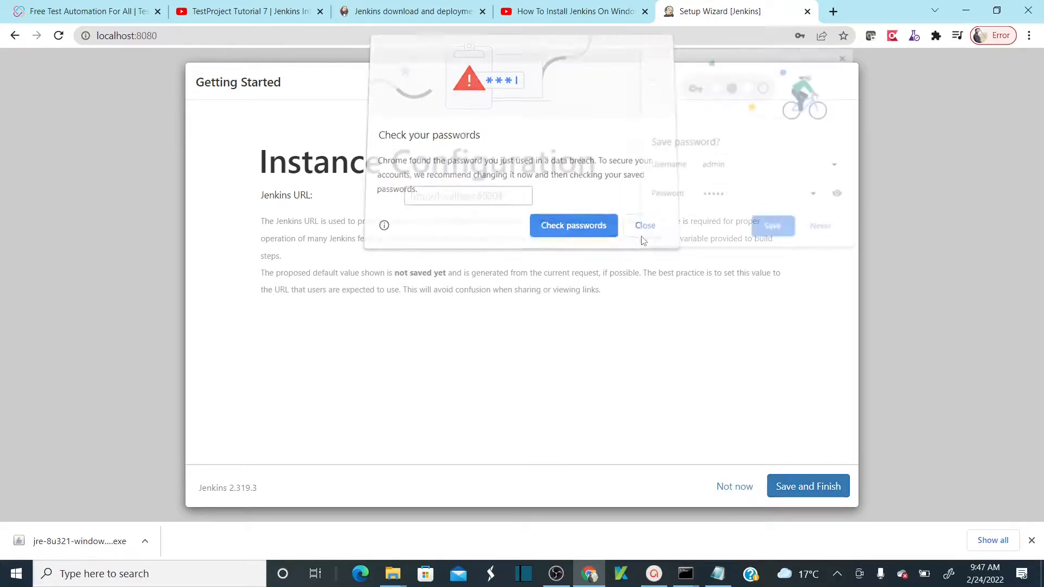
pyautogui.click(823, 229)
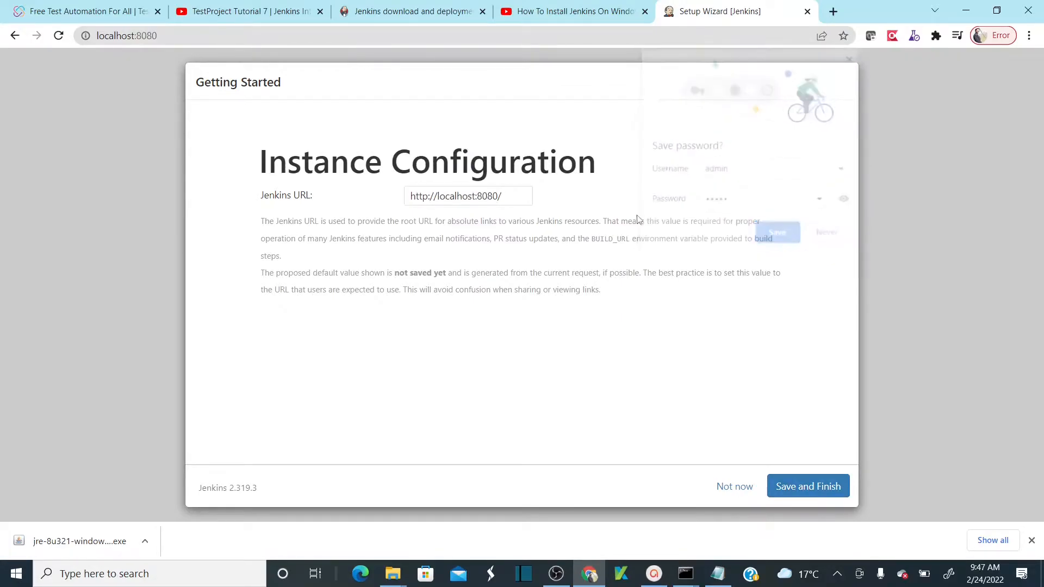
pyautogui.moveTo(522, 197); pyautogui.dragTo(406, 194)
pyautogui.click(548, 345)
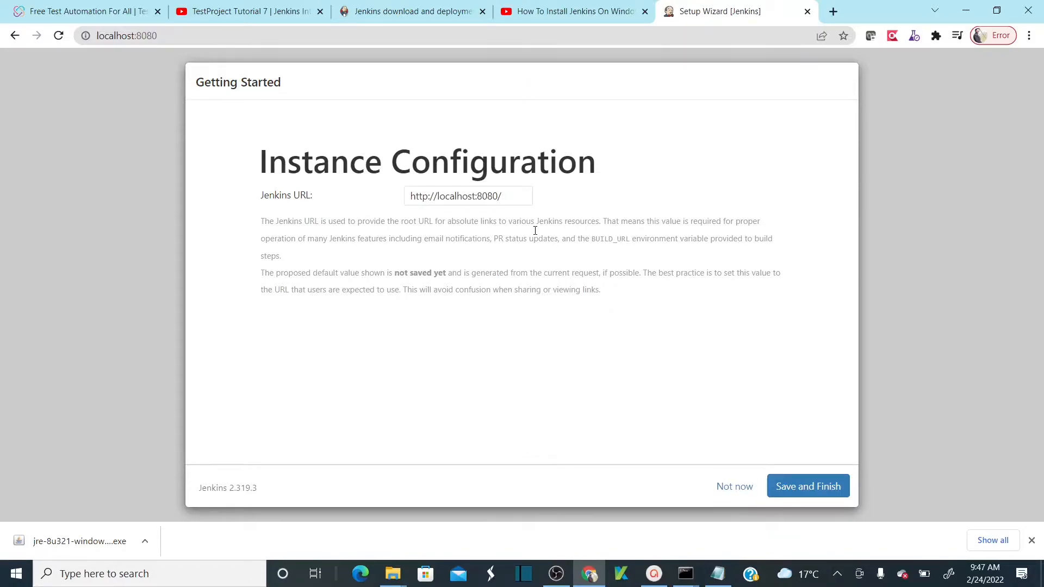
pyautogui.moveTo(509, 199); pyautogui.dragTo(410, 195)
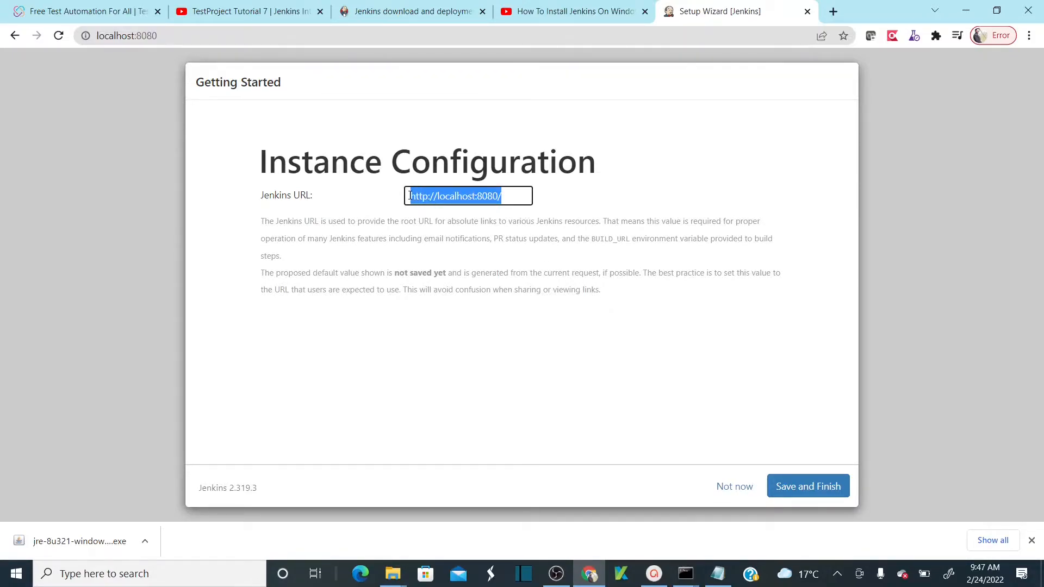
pyautogui.click(577, 354)
pyautogui.click(802, 486)
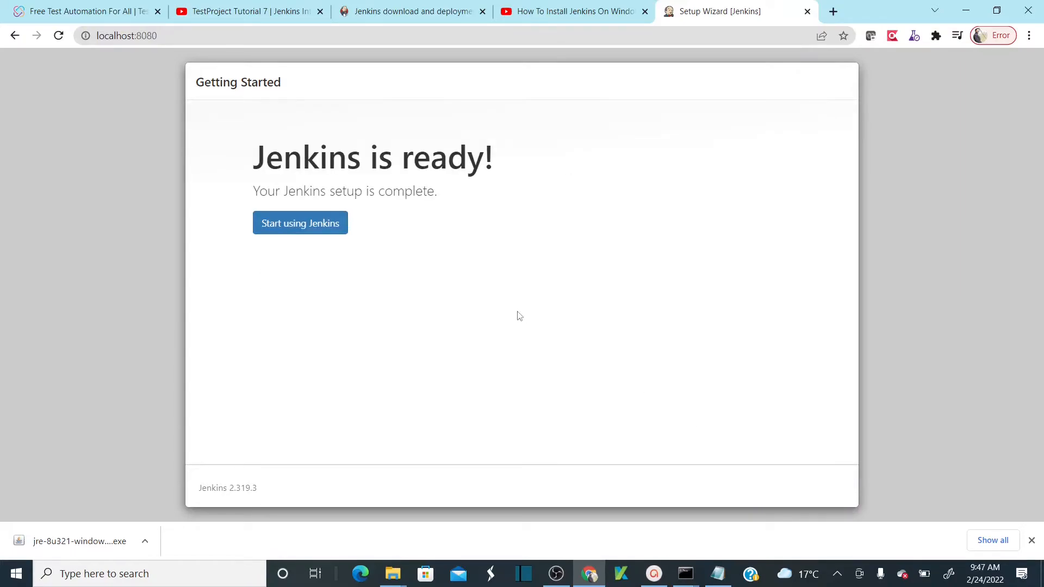
pyautogui.click(314, 225)
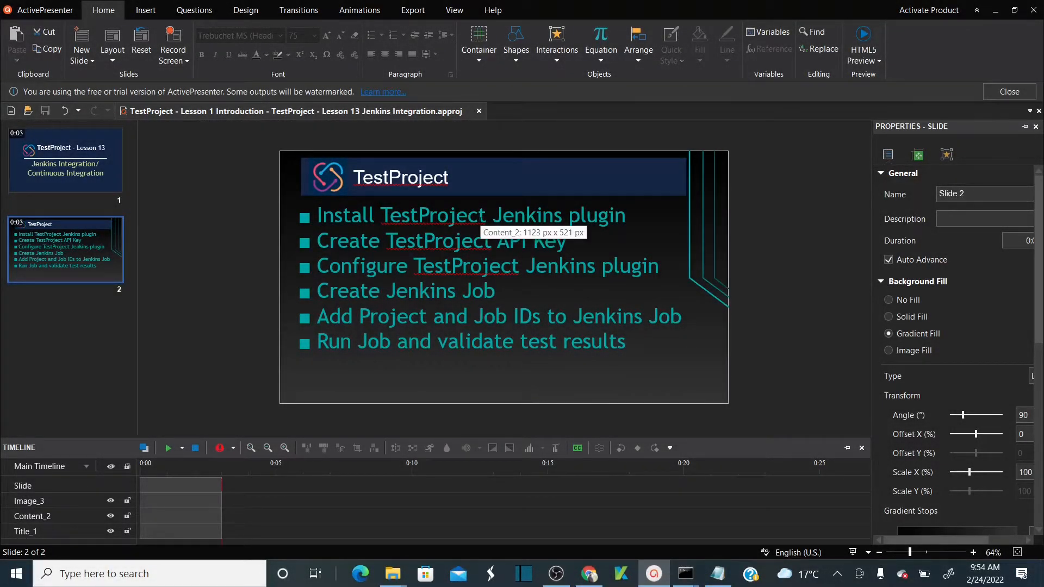
# - Look over the slide 2 bullet list in ActivePresenter, then return to the Jenkins dashboard
pyautogui.click(478, 218)
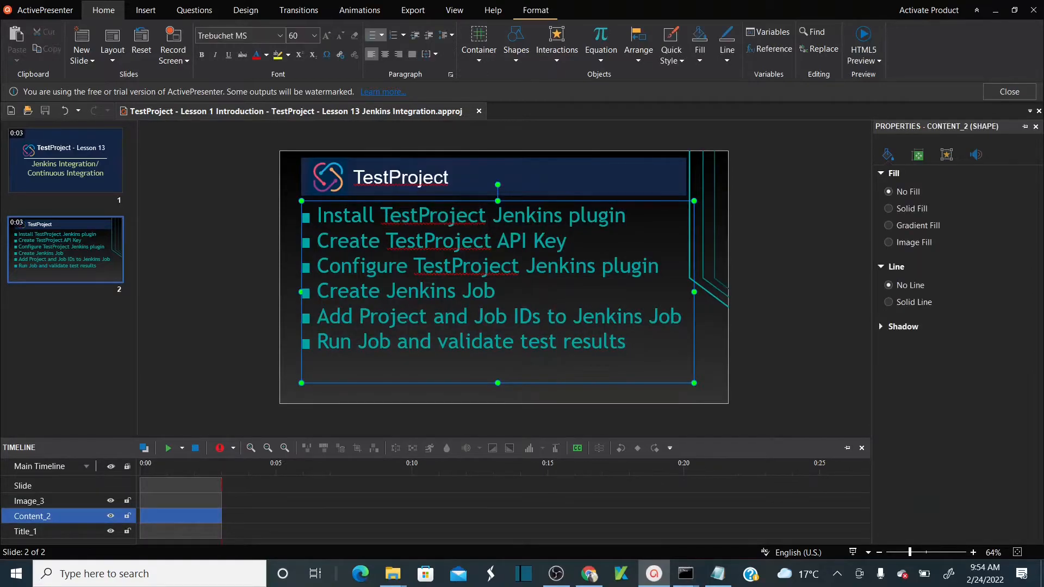
pyautogui.hotkey('alt', 'Tab')
pyautogui.hotkey('alt', 'Tab')
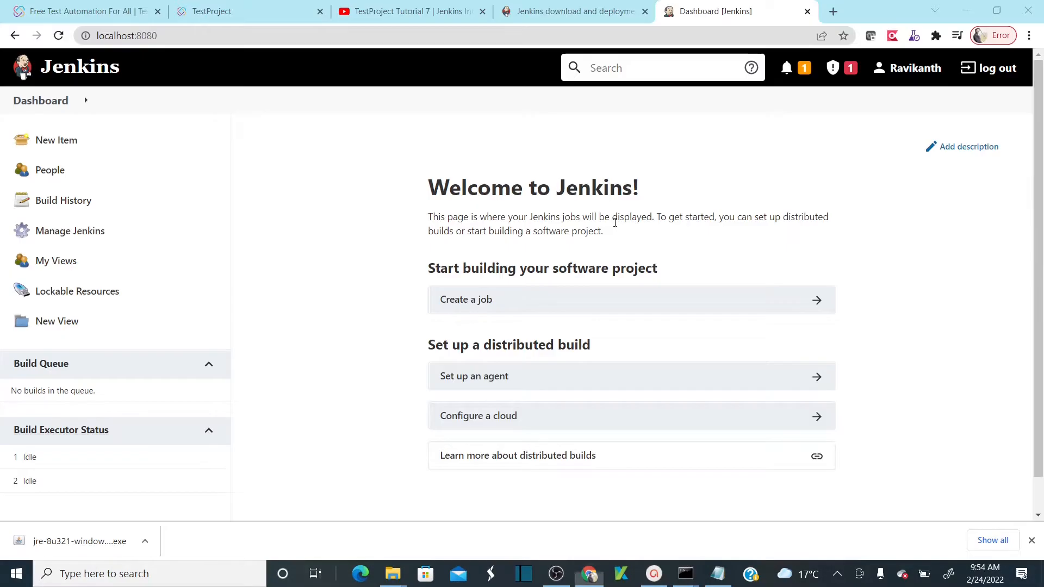
# - Open Manage Plugins' Available tab and search for TestProject
pyautogui.click(64, 243)
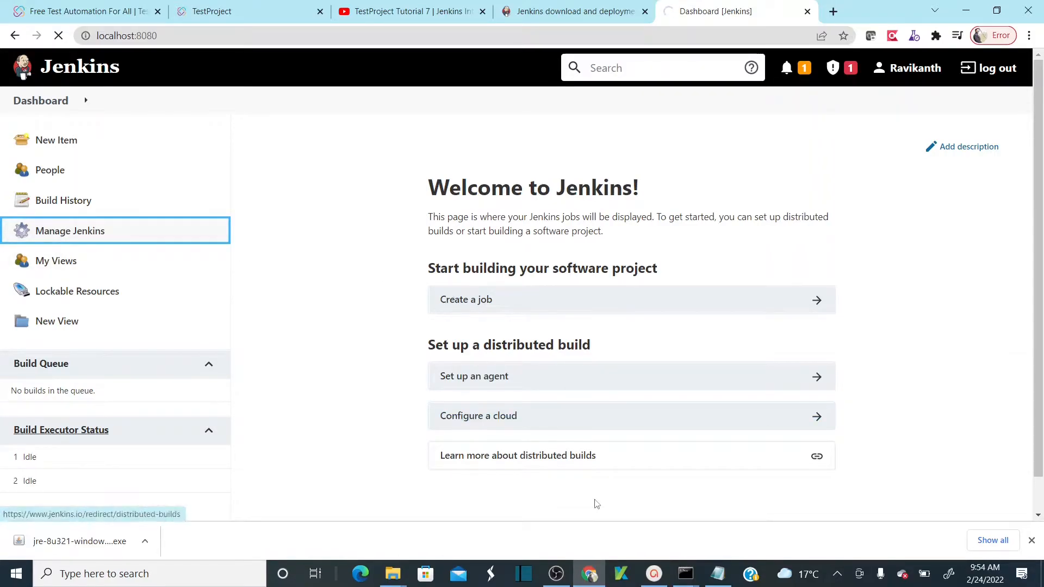
pyautogui.click(560, 576)
pyautogui.click(559, 574)
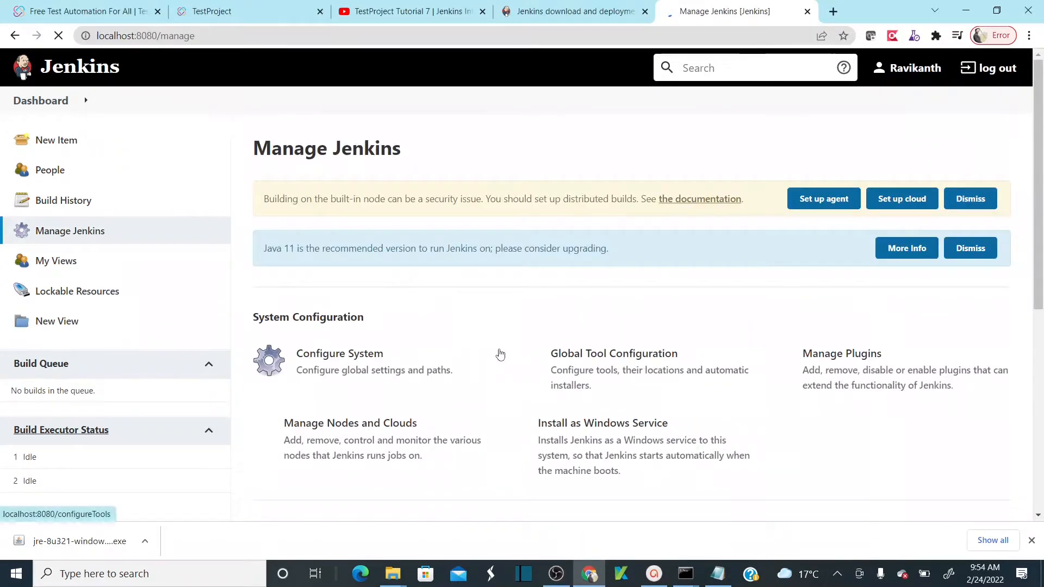
pyautogui.click(869, 368)
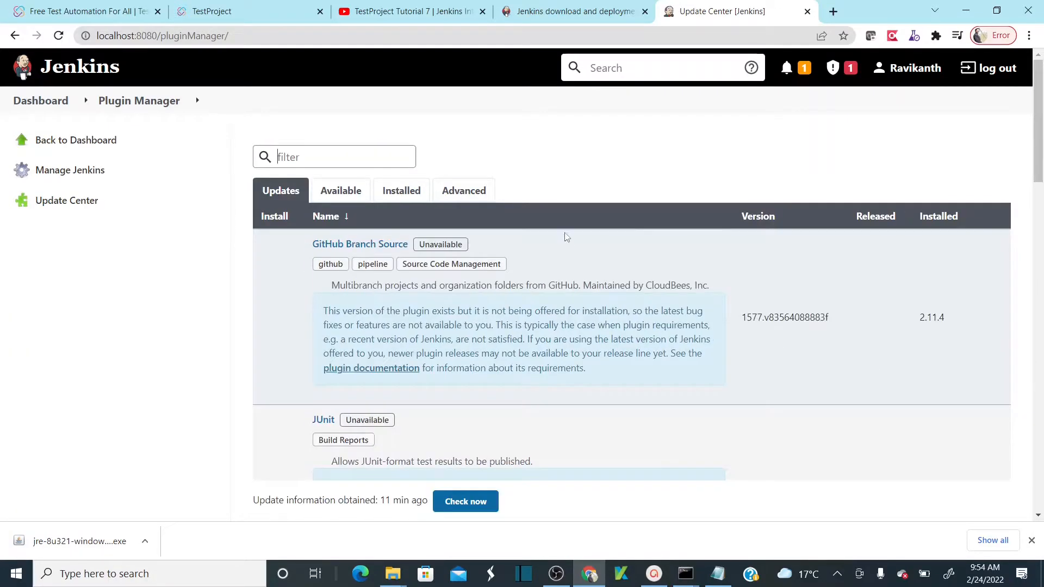
pyautogui.write('testproject')
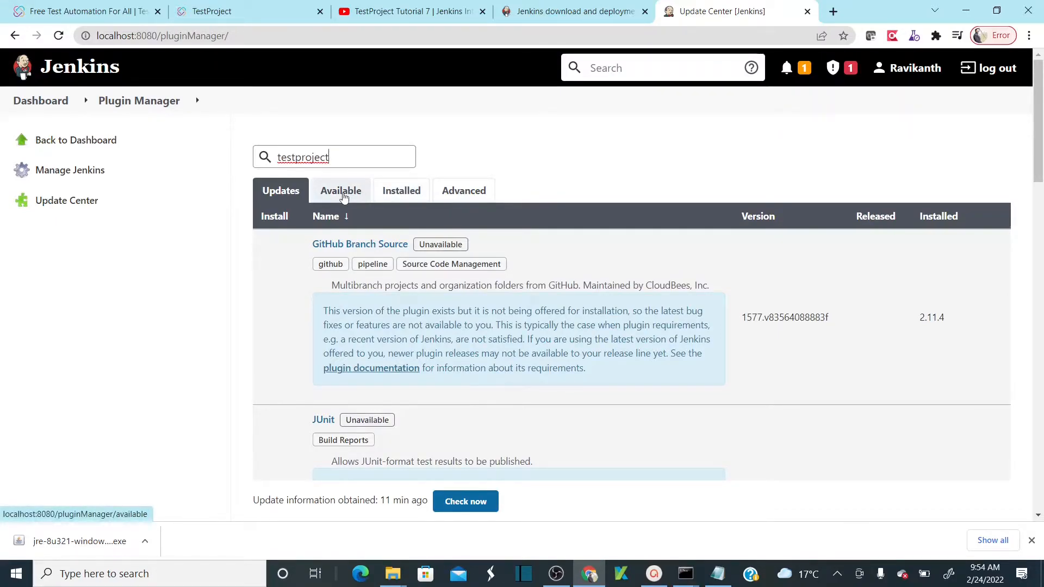
pyautogui.click(341, 192)
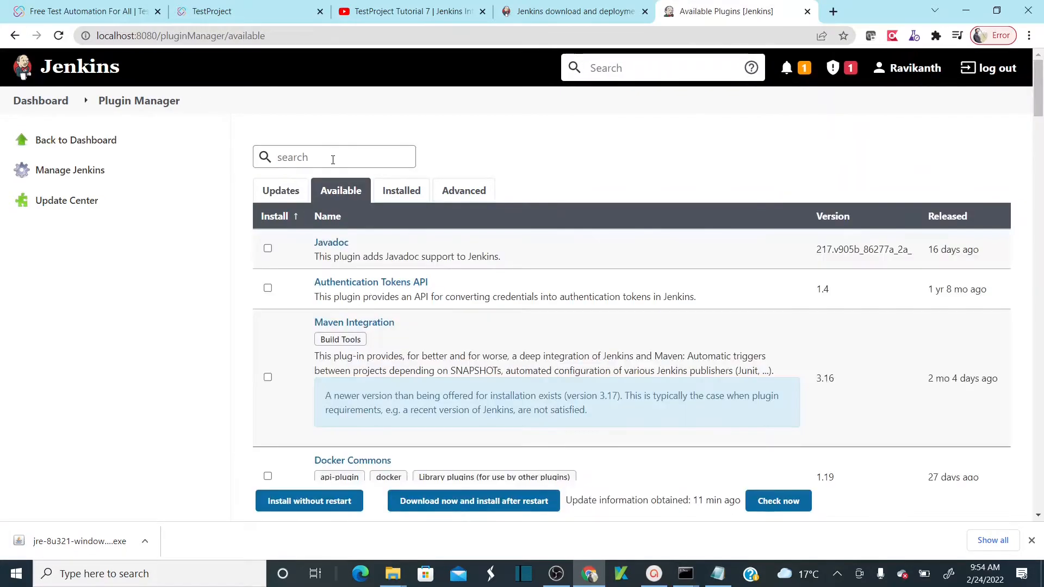
pyautogui.write('Test')
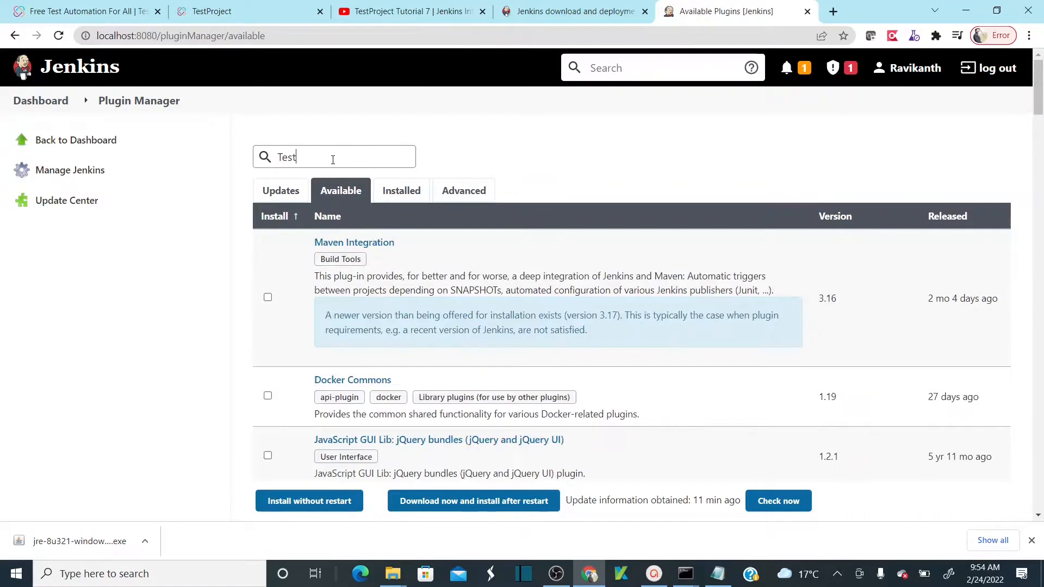
pyautogui.write('Project')
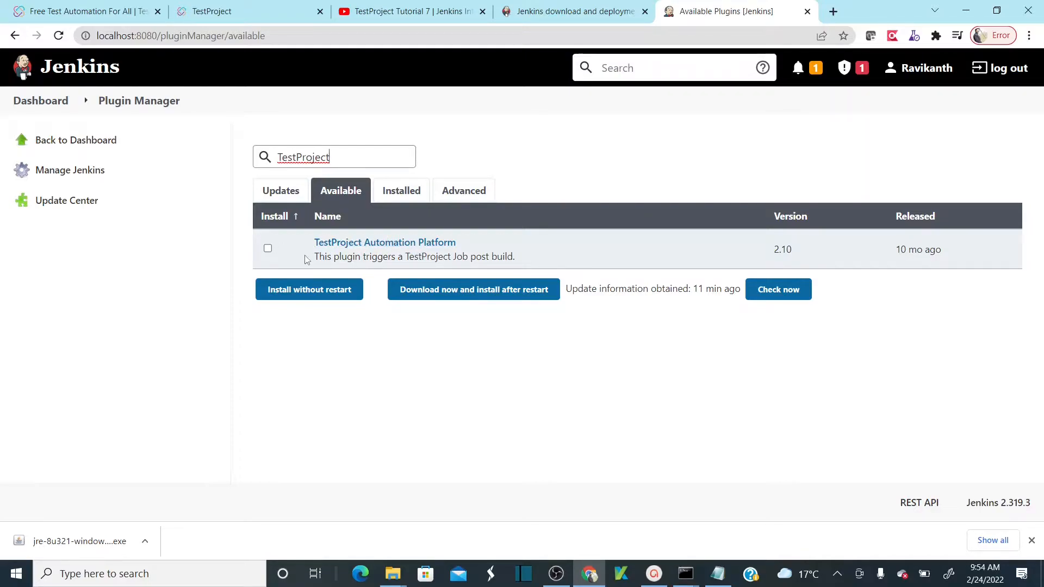
# - Install TestProject Automation Platform without restart and go back to the Jenkins top page
pyautogui.click(267, 248)
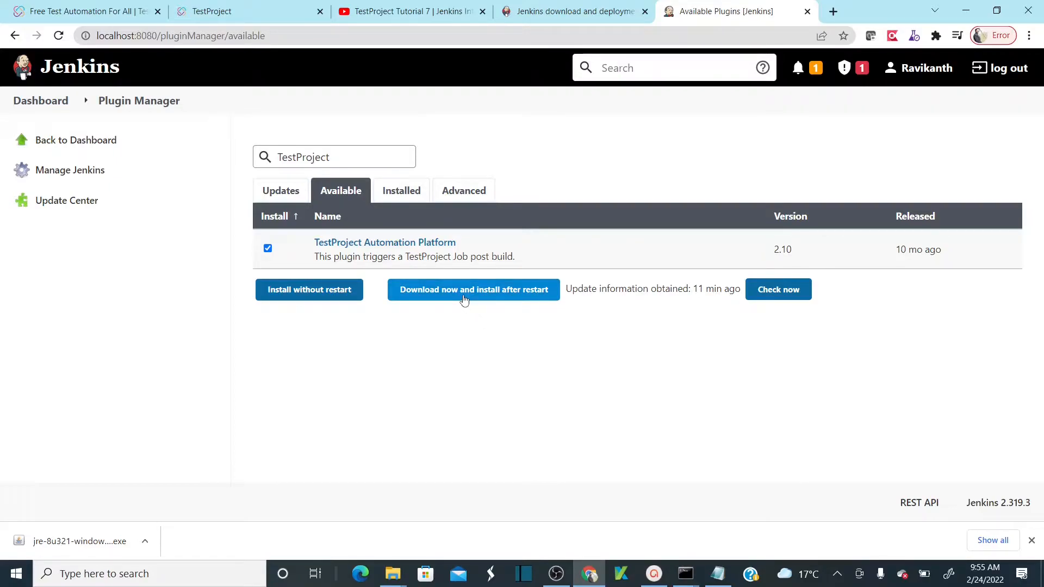
pyautogui.click(314, 294)
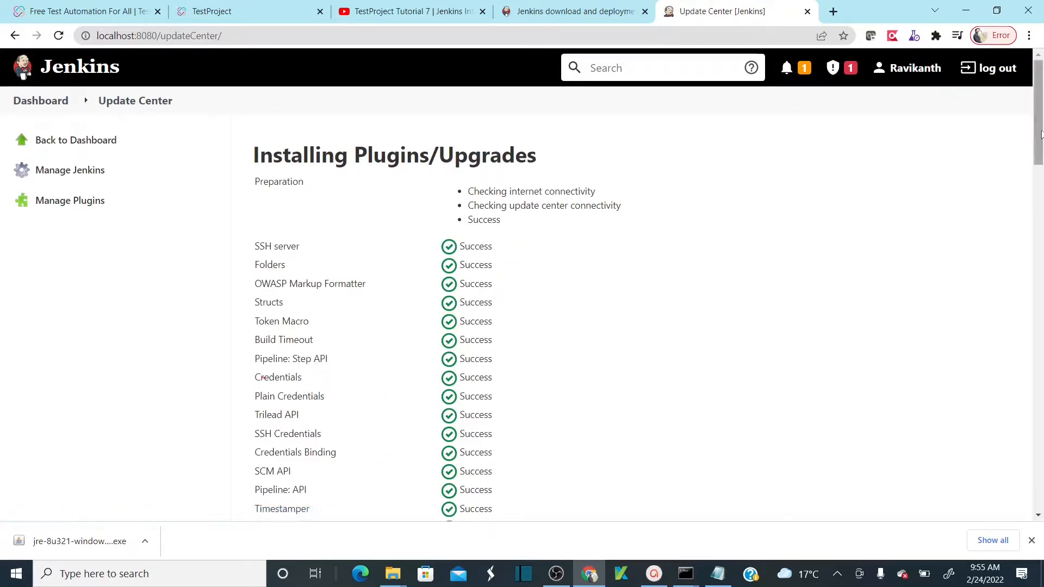
pyautogui.moveTo(1039, 127); pyautogui.dragTo(1039, 472)
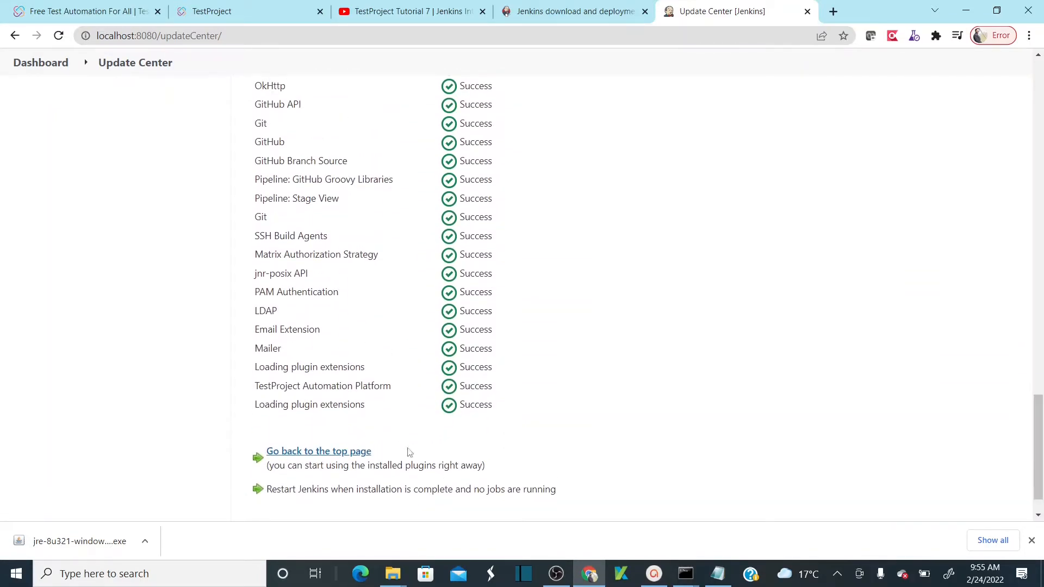
pyautogui.click(337, 453)
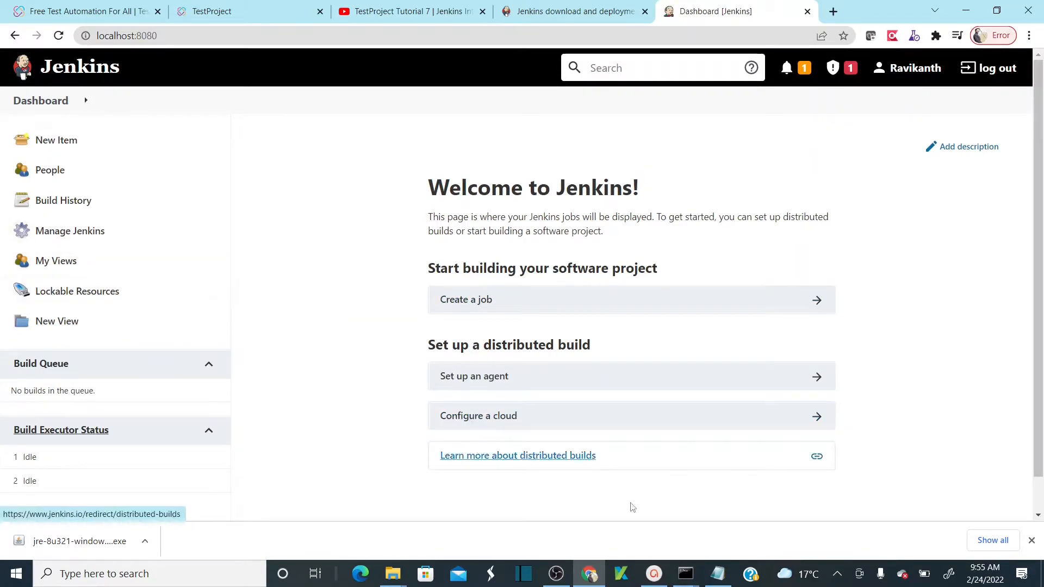
pyautogui.click(649, 576)
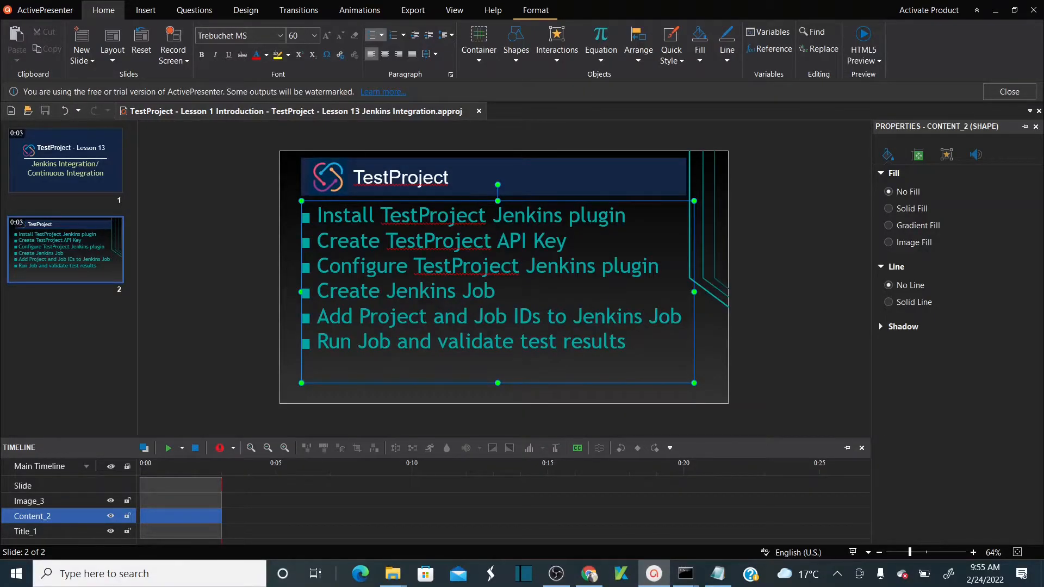
# - Highlight the 'Install TestProject Jenkins plugin' and 'Create TestProject API Key' steps on slide 2
pyautogui.moveTo(626, 216); pyautogui.dragTo(323, 216)
pyautogui.moveTo(567, 241); pyautogui.dragTo(317, 241)
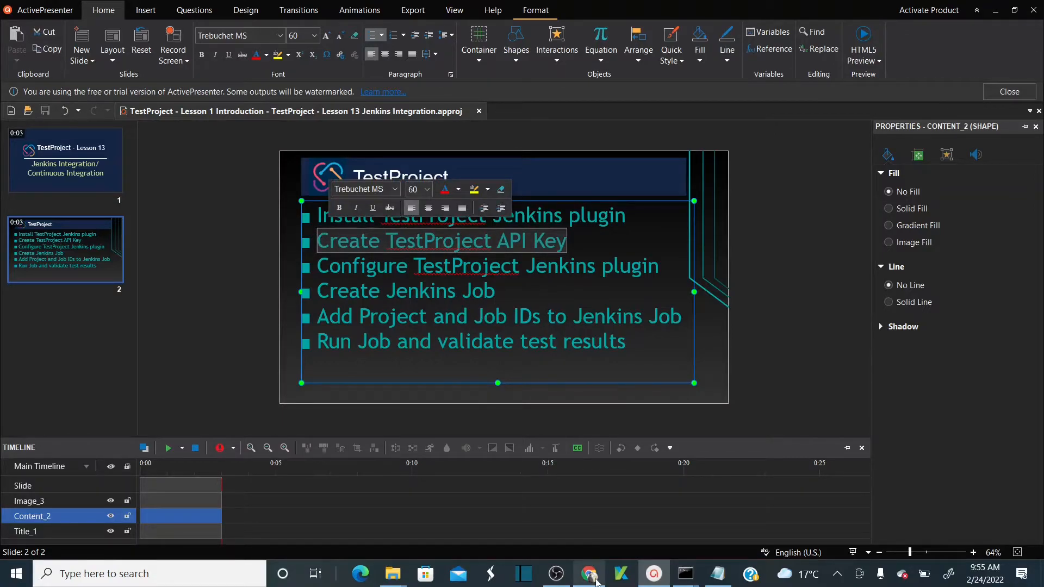
pyautogui.click(589, 574)
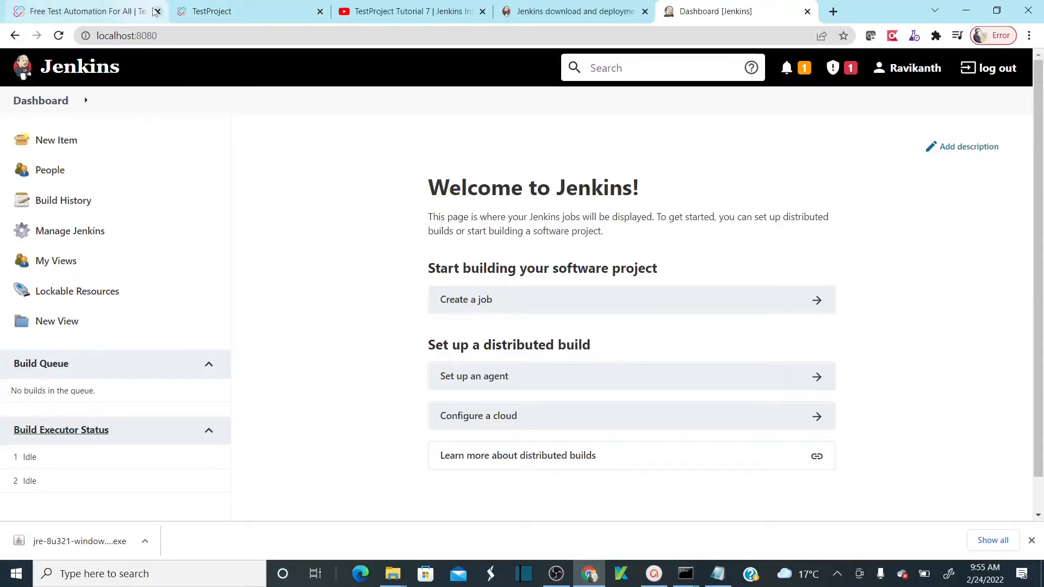
# - In TestProject's Integrations > API keys, begin creating a new key named 'Jenk'
pyautogui.click(204, 12)
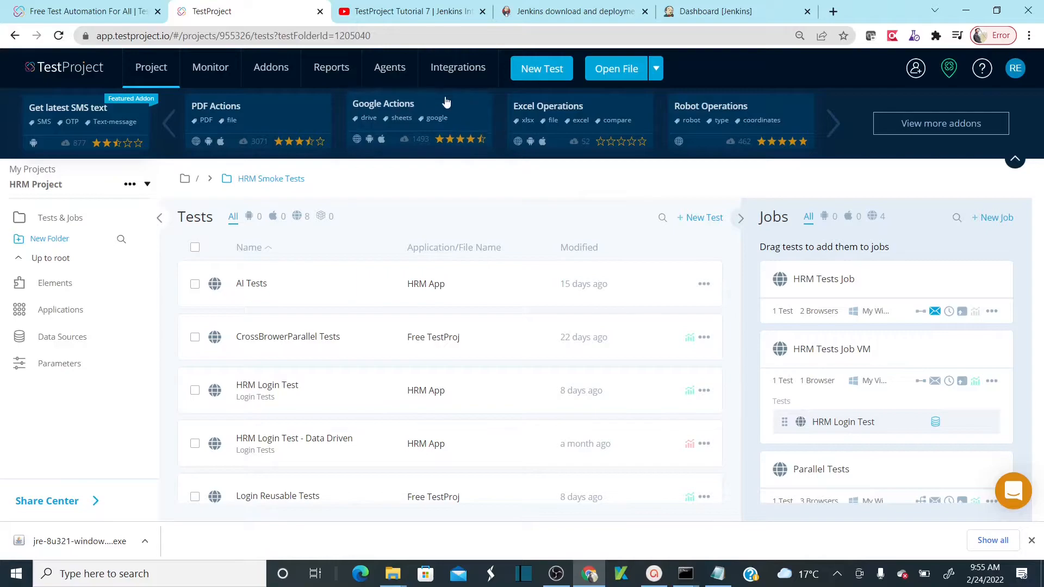
pyautogui.click(455, 74)
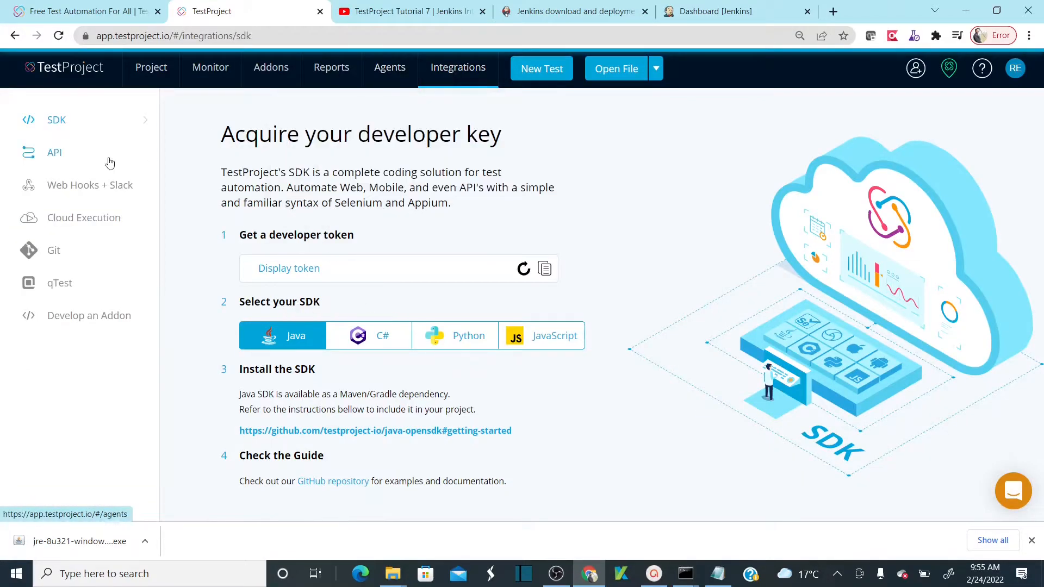
pyautogui.click(54, 156)
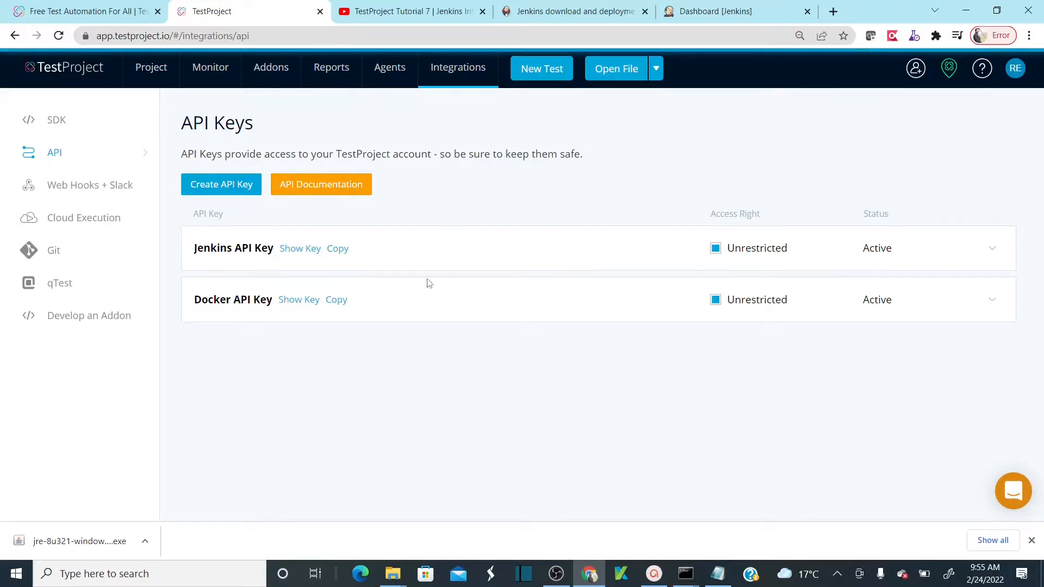
pyautogui.click(250, 191)
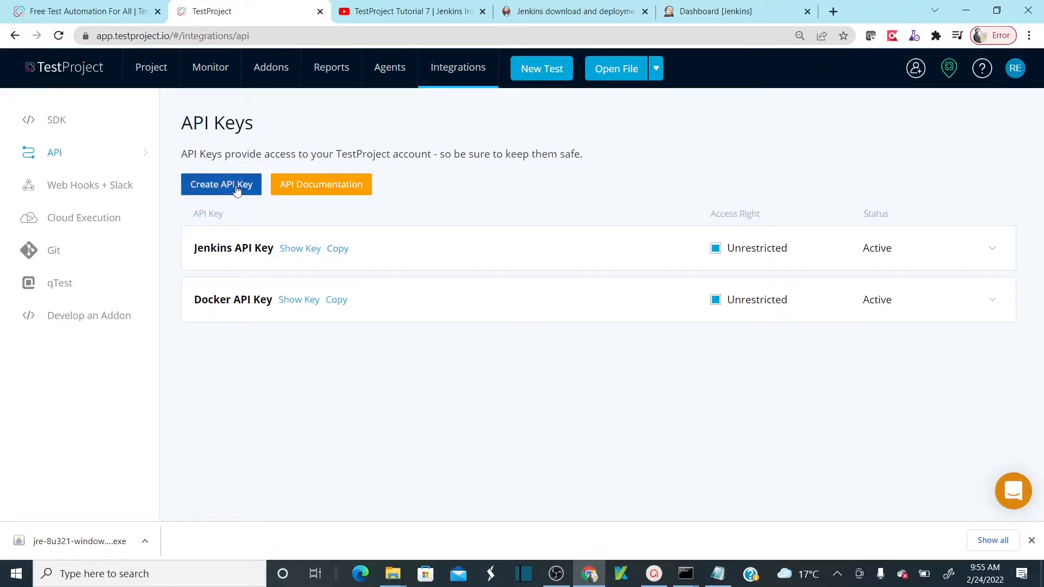
pyautogui.write('Jenkins API')
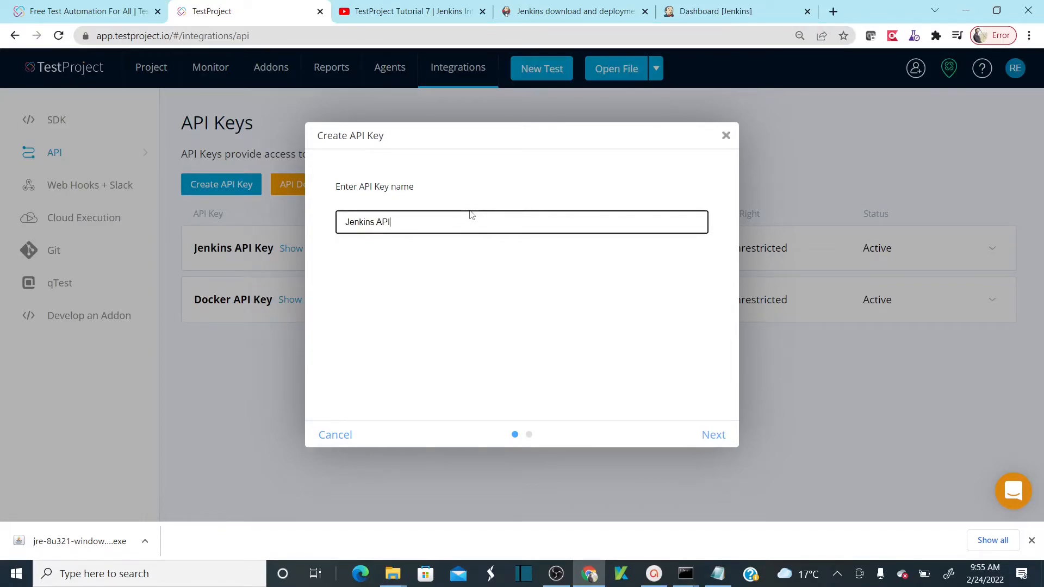
pyautogui.click(713, 436)
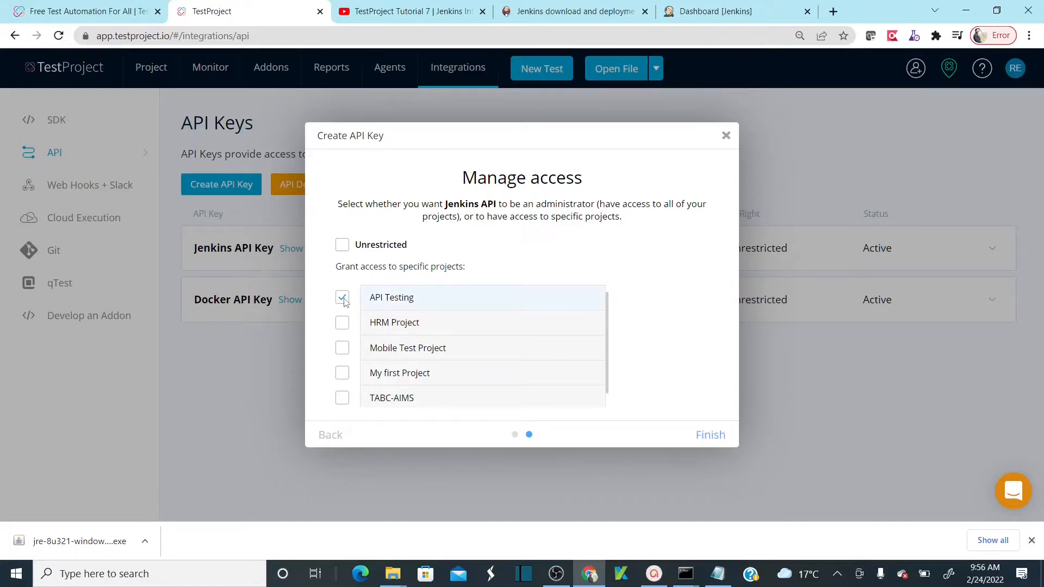
# - Abandon the new key's access setup and copy the existing Jenkins API Key instead
pyautogui.click(342, 323)
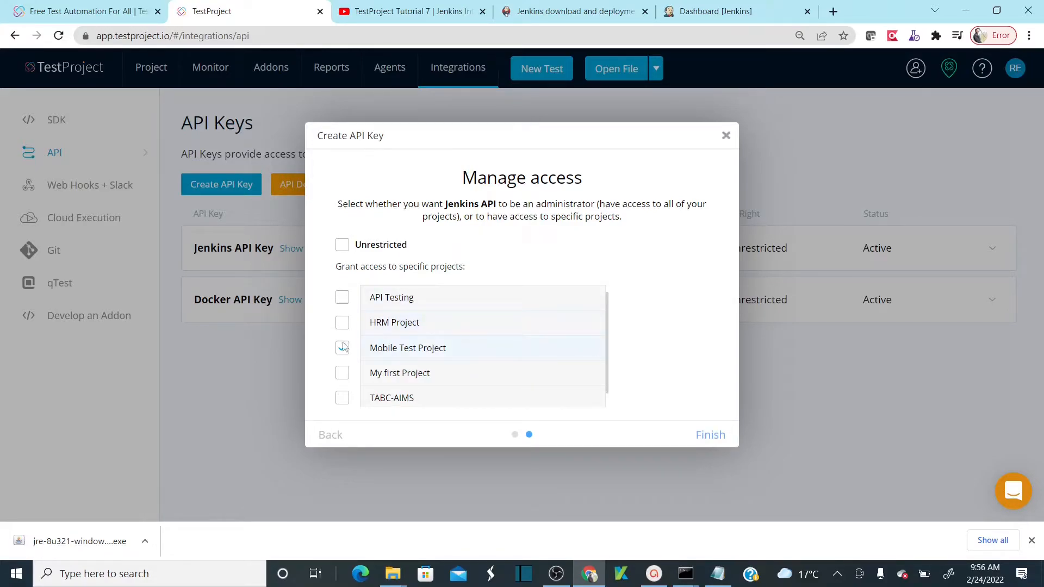
pyautogui.click(342, 246)
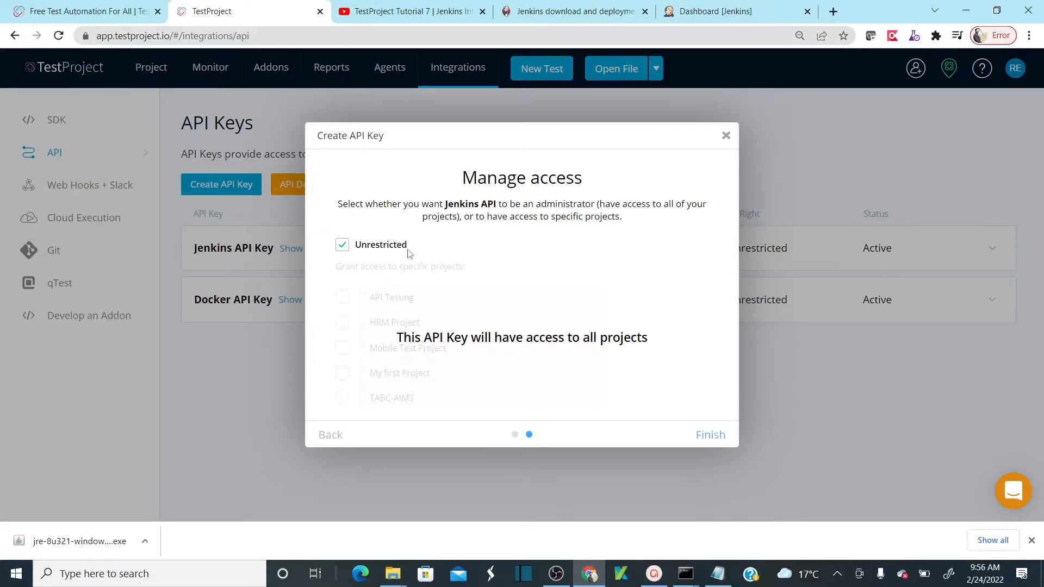
pyautogui.click(343, 246)
pyautogui.click(726, 136)
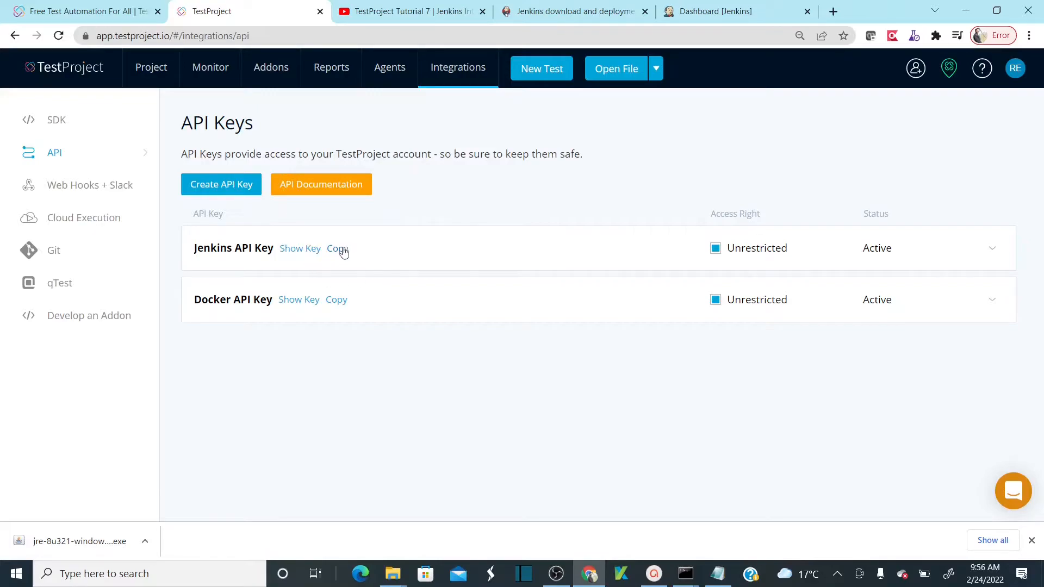
pyautogui.click(337, 249)
# - Copy the Jenkins API Key and open Jenkins' Manage Jenkins > Configure System page
pyautogui.click(338, 249)
pyautogui.click(734, 15)
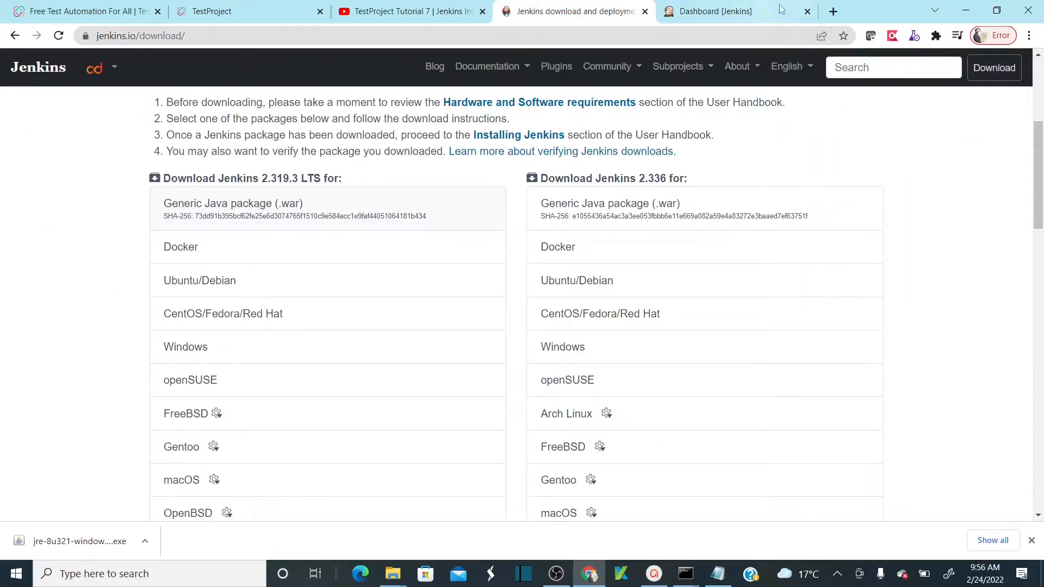
pyautogui.click(758, 13)
pyautogui.click(82, 234)
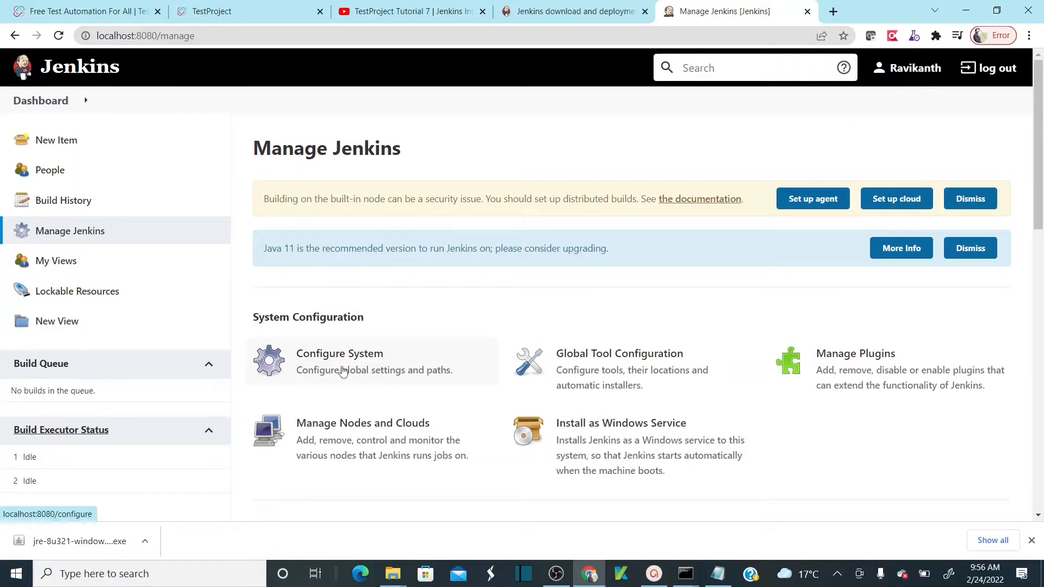
pyautogui.click(415, 371)
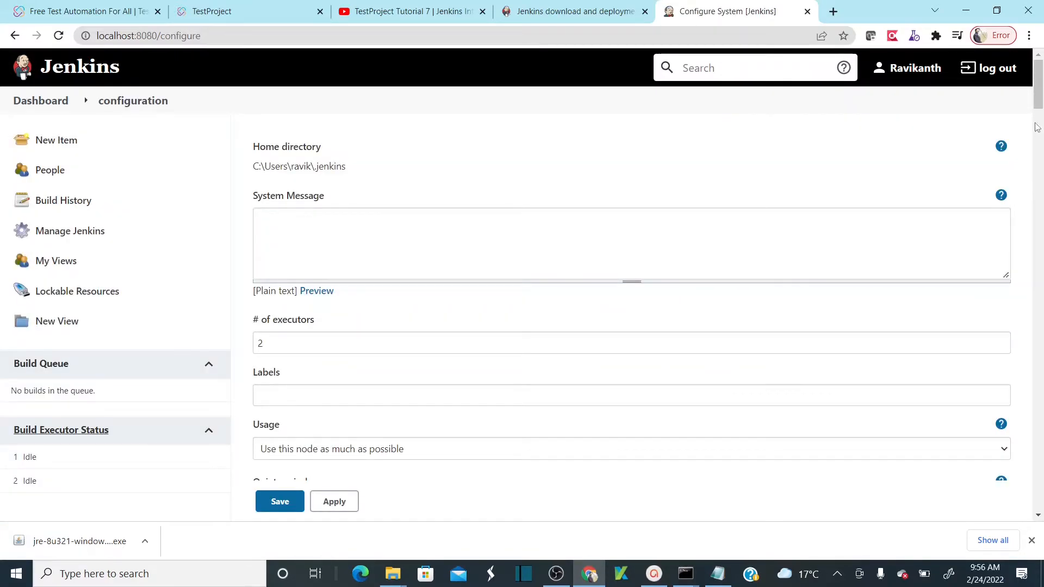
# - Paste the key into TestProject Global Configuration's API Key field and save
pyautogui.moveTo(1038, 101); pyautogui.dragTo(1039, 232)
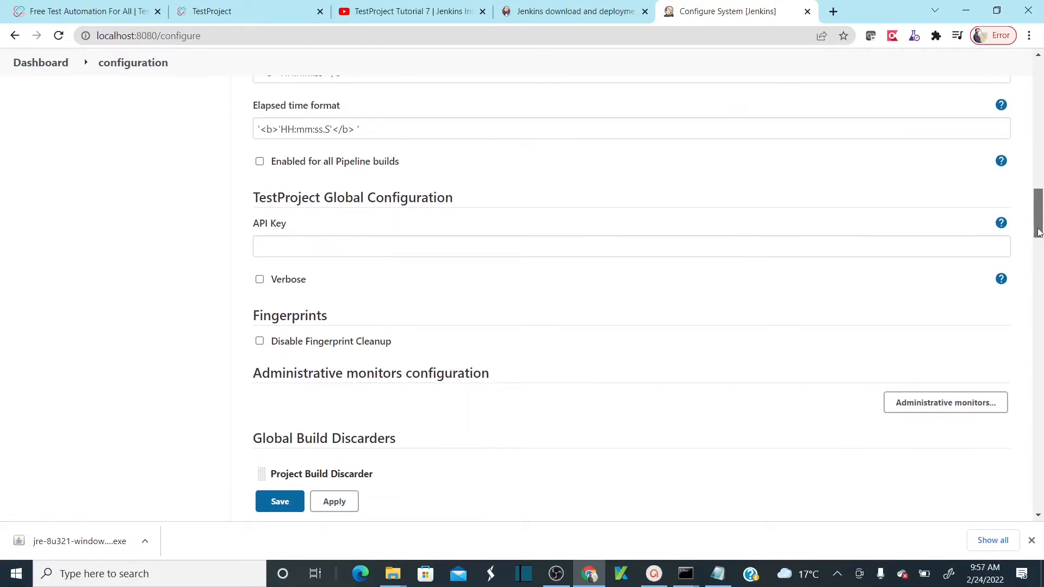
pyautogui.tripleClick(301, 197)
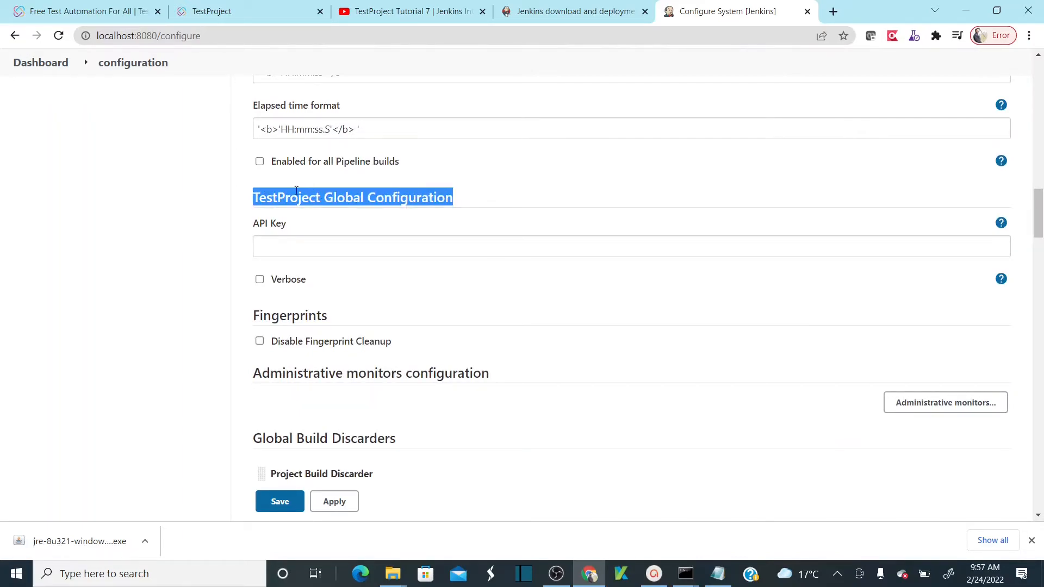
pyautogui.click(334, 244)
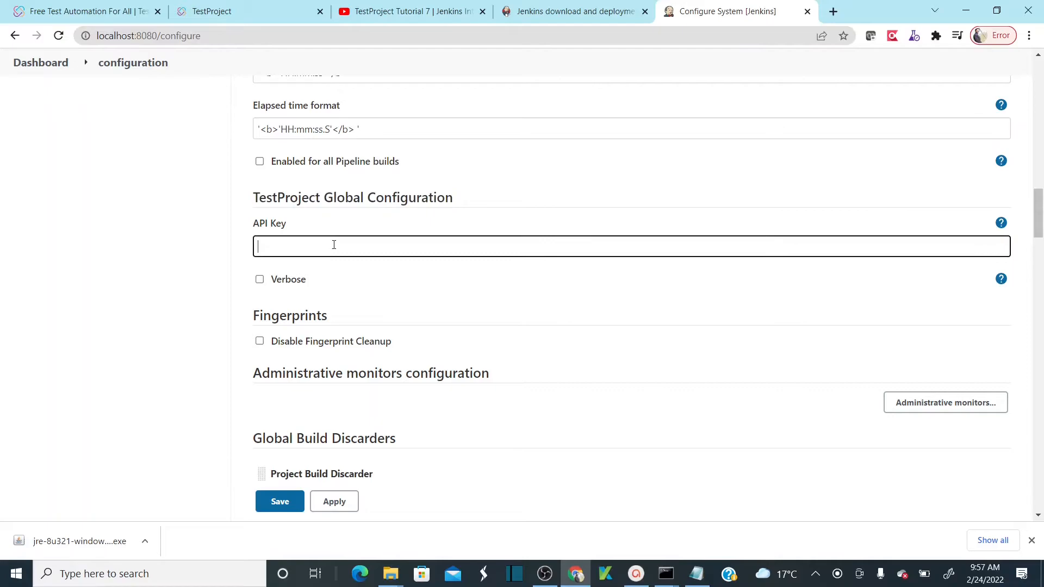
pyautogui.hotkey('ctrl', 'v')
pyautogui.click(274, 502)
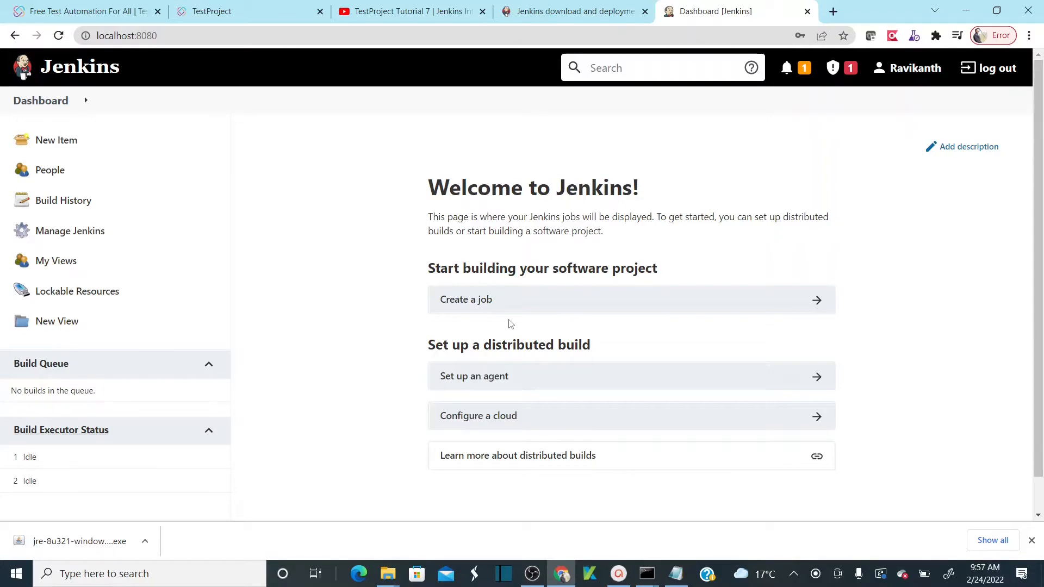
pyautogui.click(613, 512)
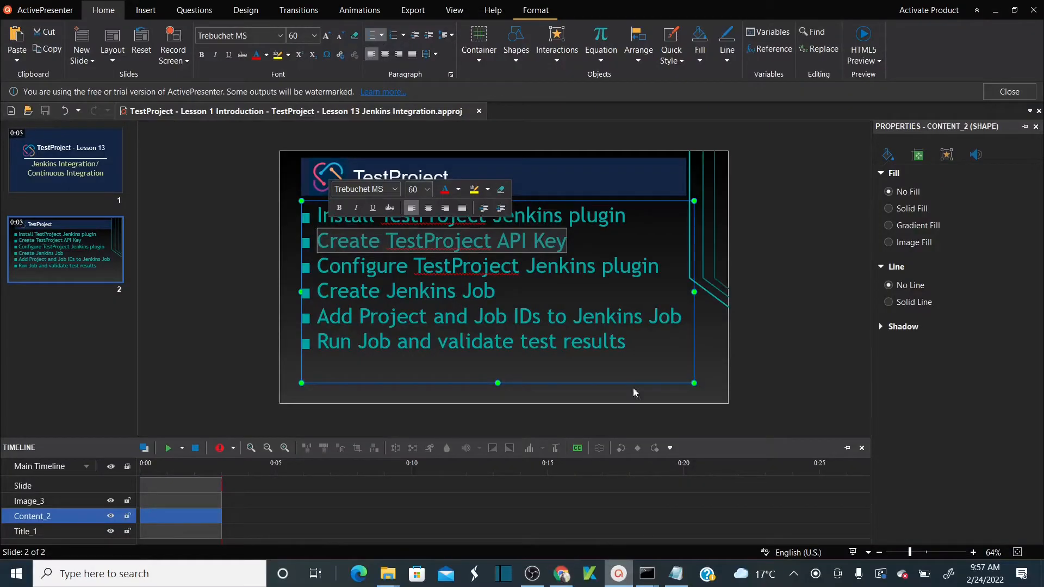
pyautogui.click(489, 266)
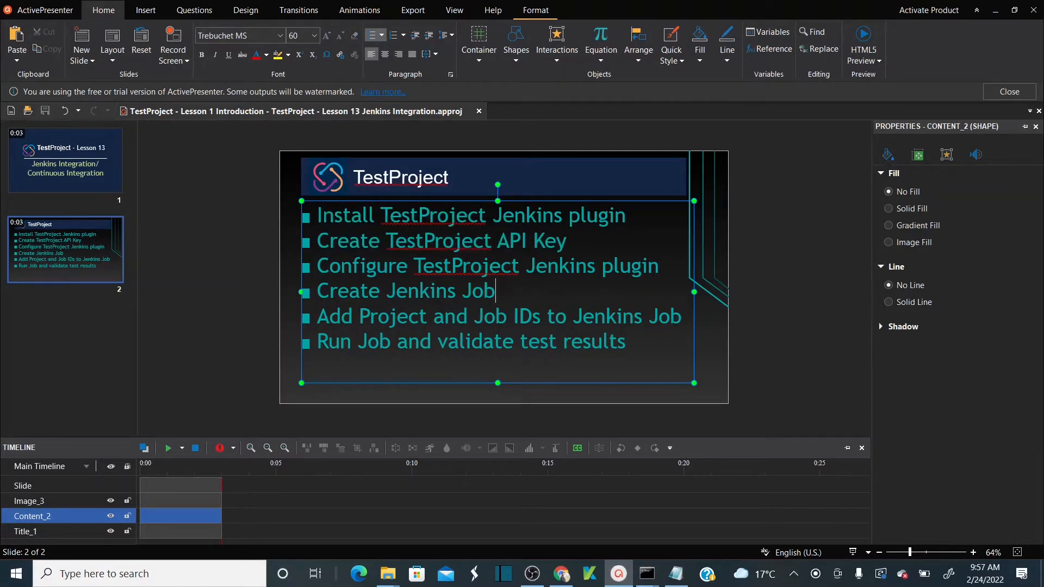
pyautogui.hotkey('alt', 'Tab')
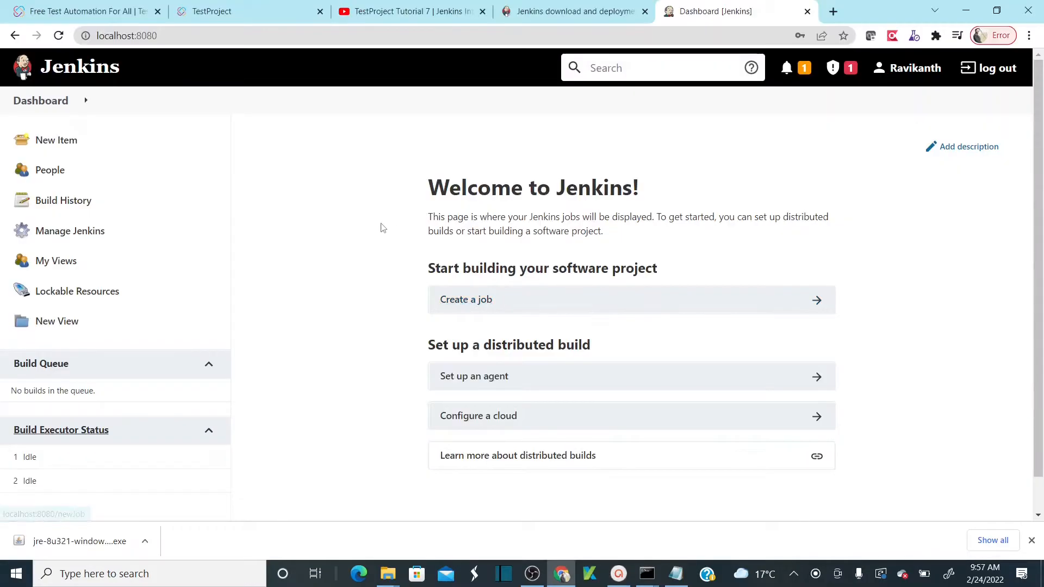
# - Create a freestyle project named 'TestProject First Test'
pyautogui.click(54, 141)
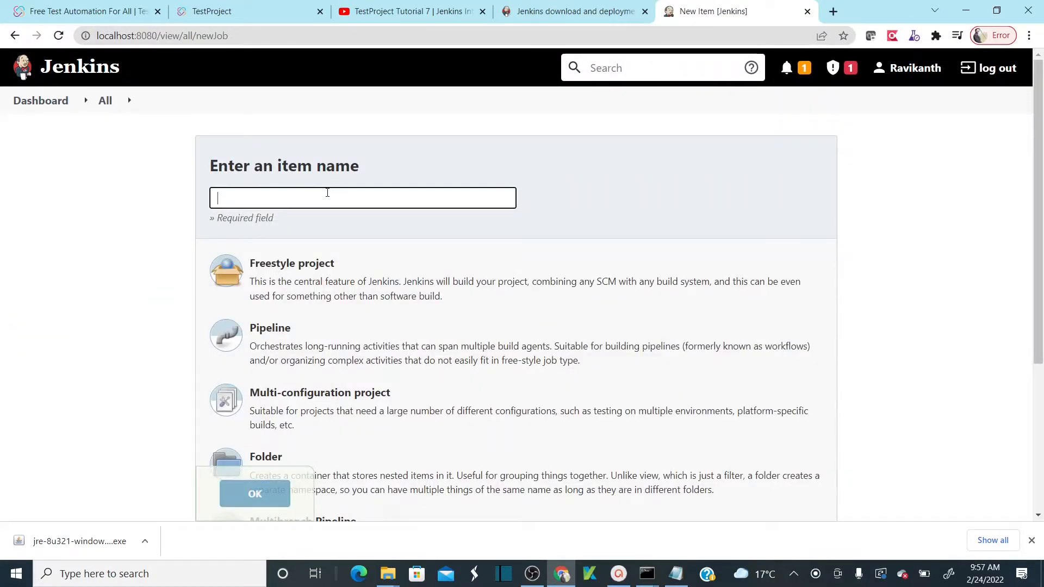
pyautogui.write('TestProej')
pyautogui.press('BackSpace')
pyautogui.write('ject First Test')
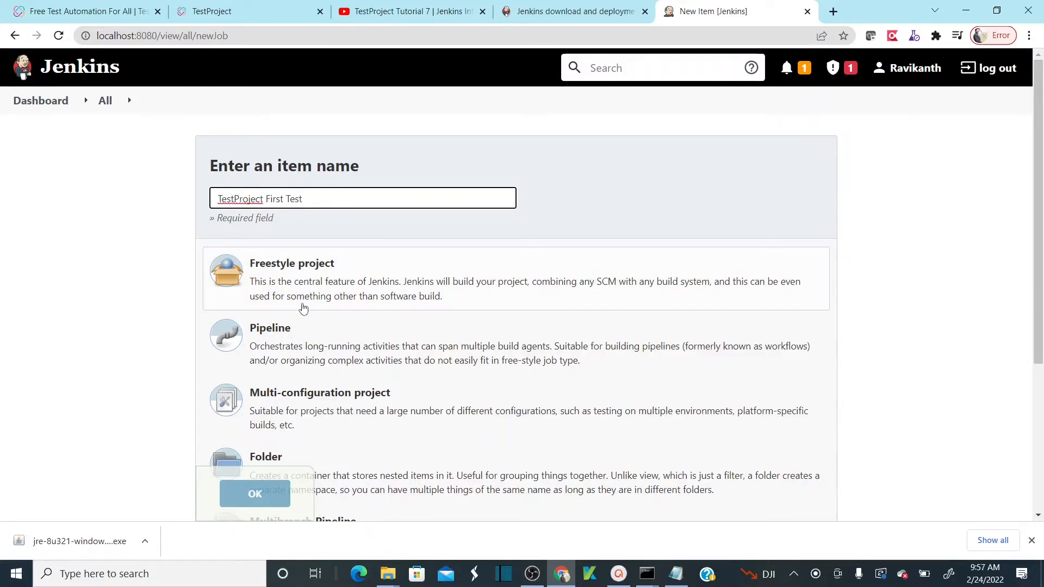
pyautogui.click(411, 275)
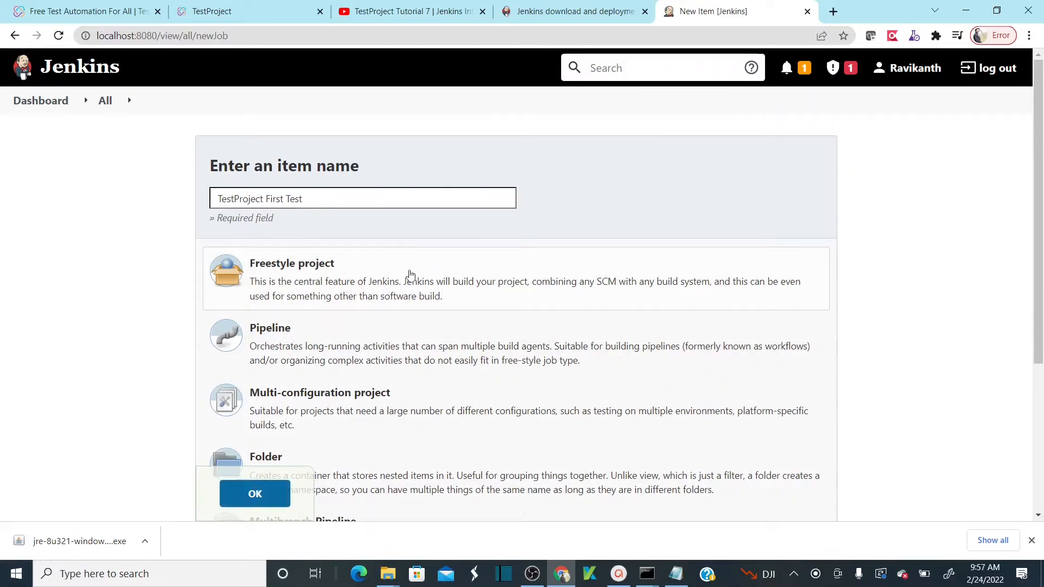
pyautogui.click(266, 494)
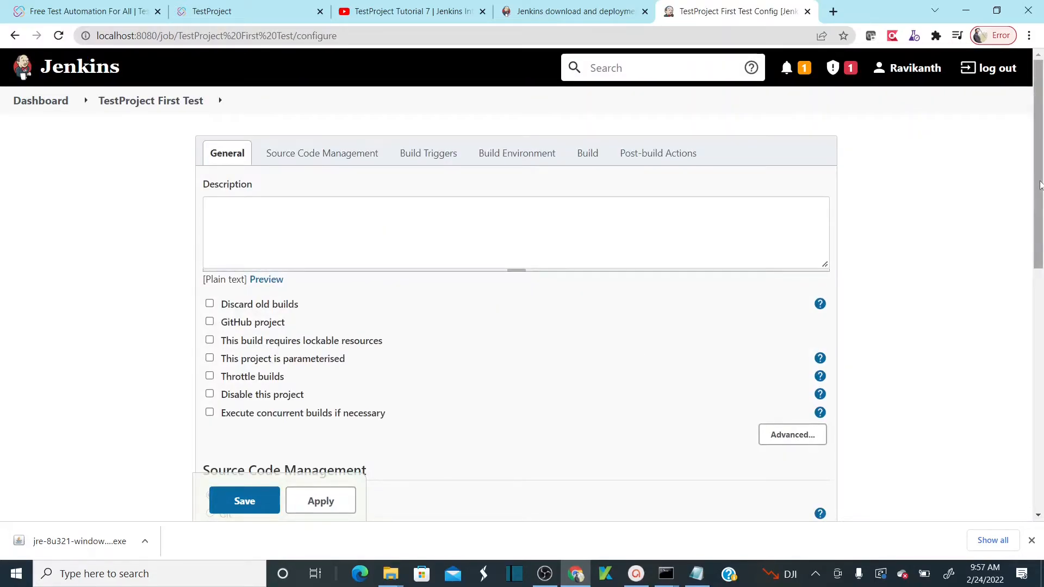
# - Add a Run TestProject Job build step to the job
pyautogui.moveTo(1040, 185); pyautogui.dragTo(1040, 431)
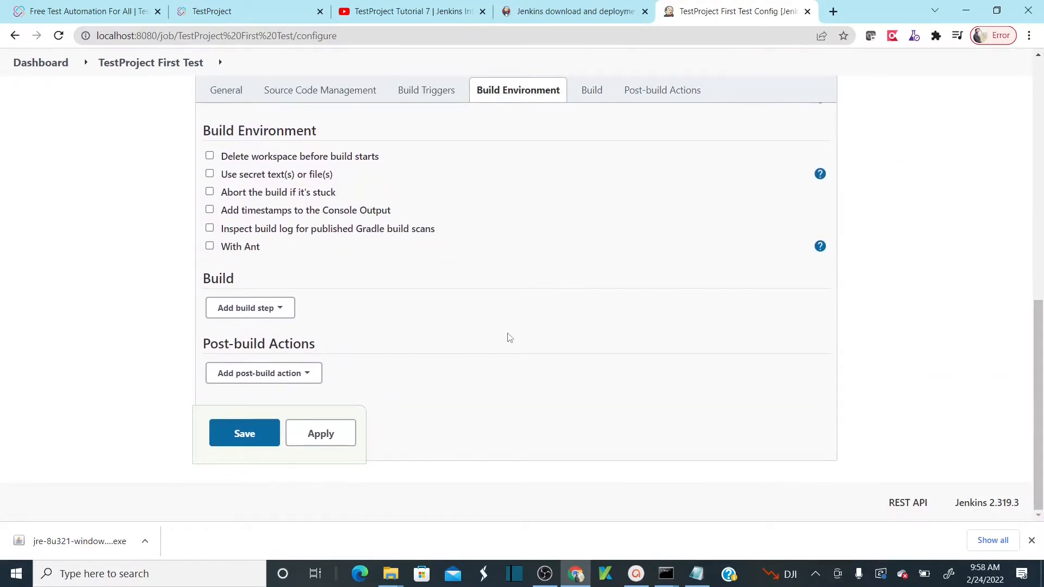
pyautogui.click(281, 311)
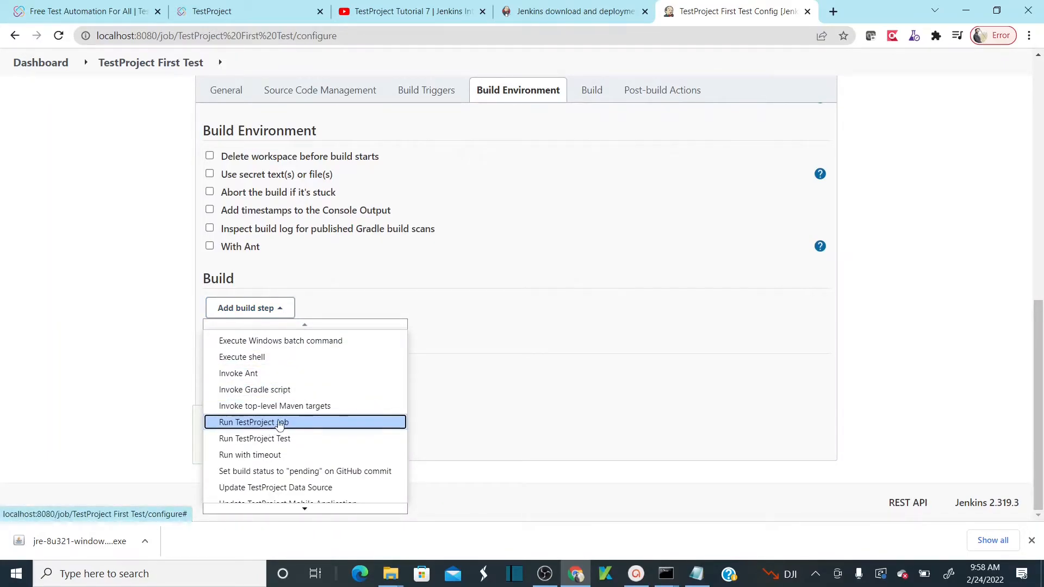
pyautogui.click(275, 424)
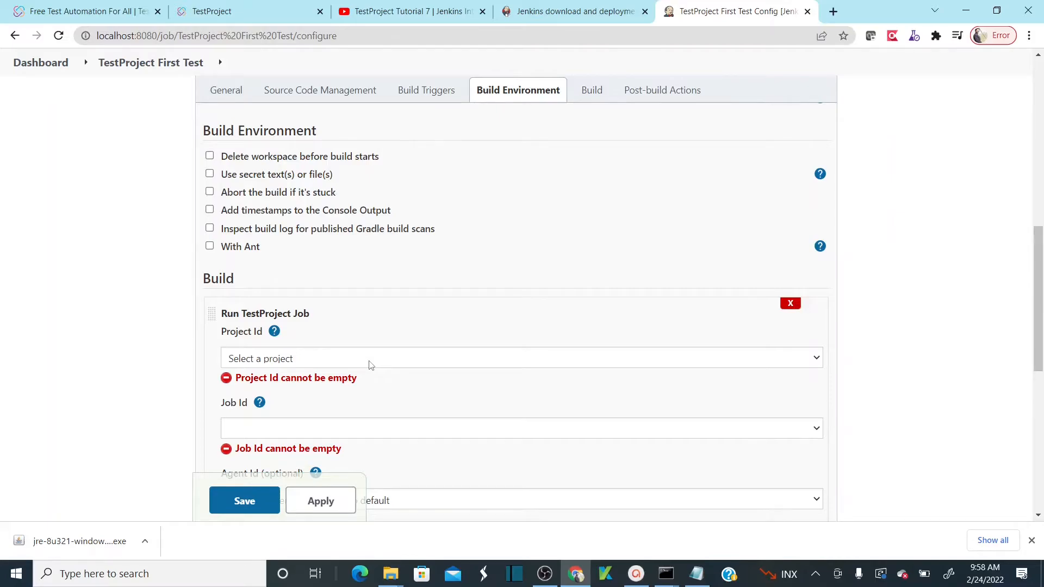
# - Compare Jenkins' Project Id options with the project list in TestProject's tests view
pyautogui.click(369, 363)
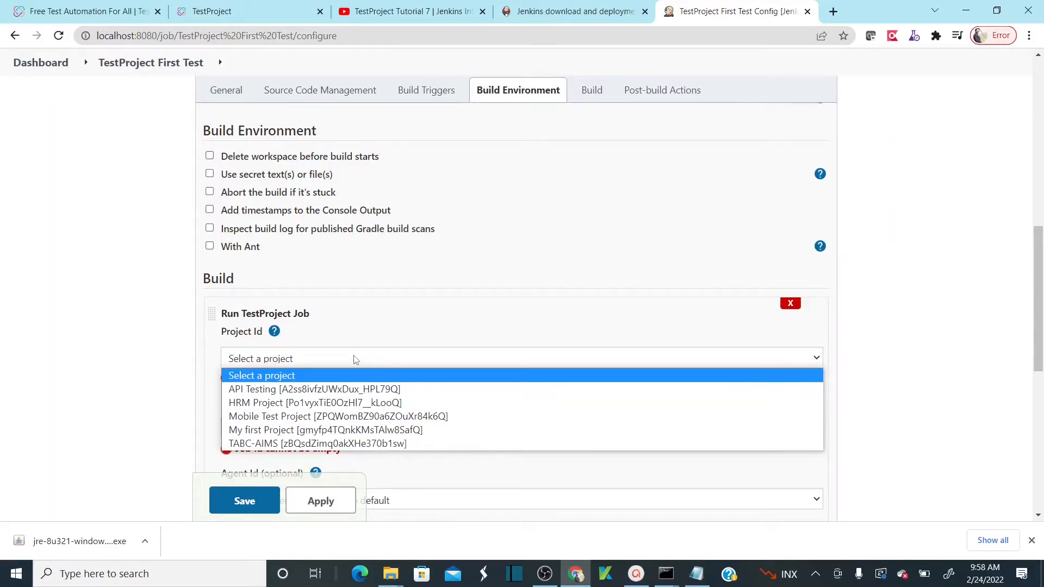
pyautogui.click(354, 360)
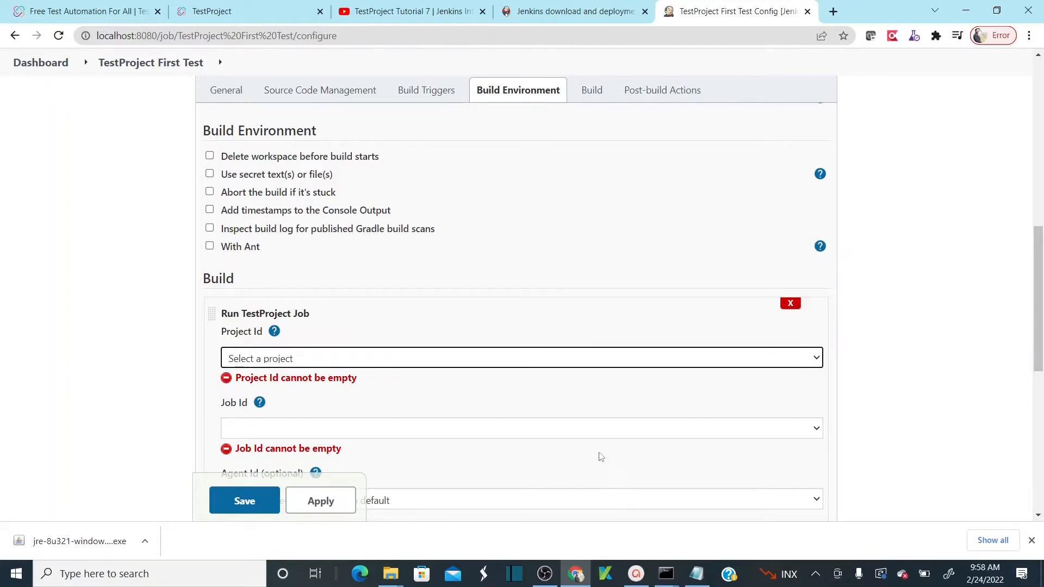
pyautogui.click(236, 12)
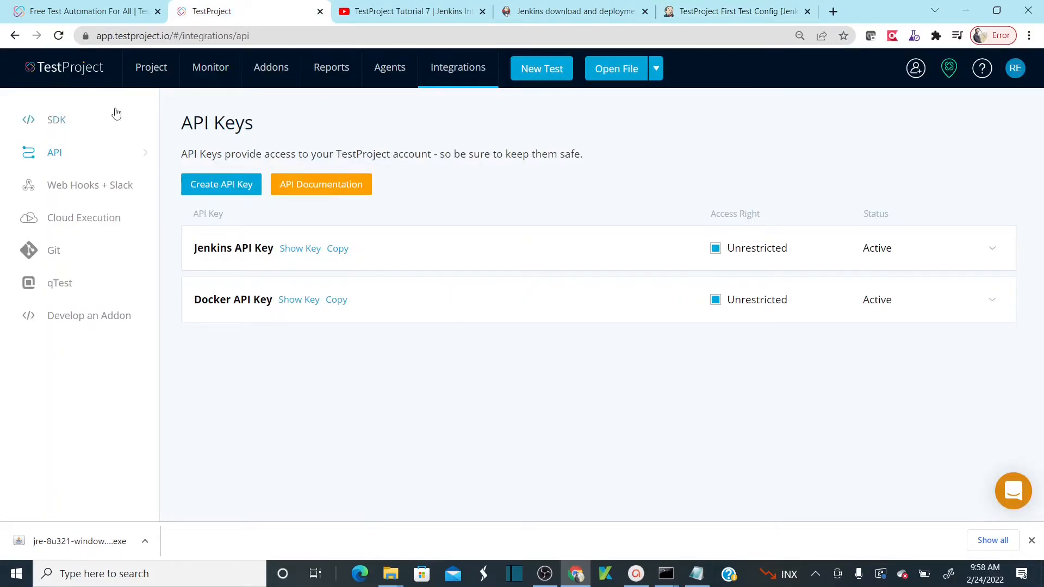
pyautogui.click(161, 73)
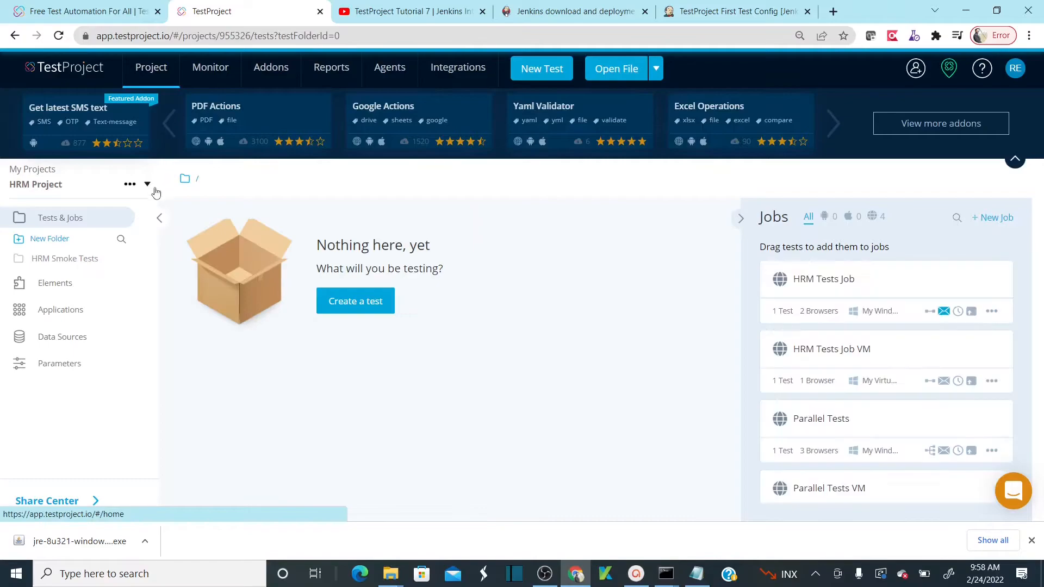
pyautogui.click(146, 185)
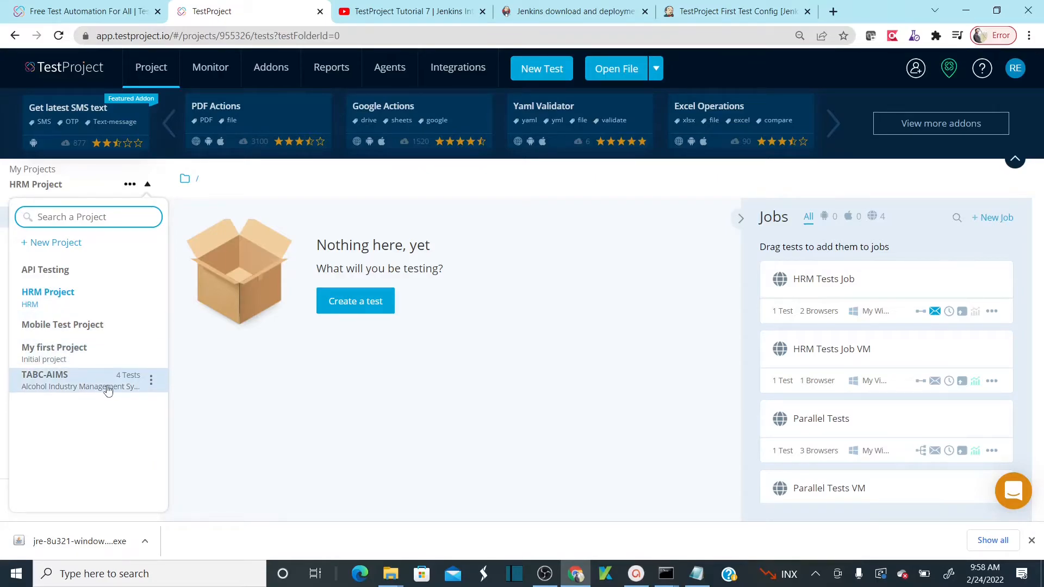
pyautogui.hotkey('alt', 'Tab')
pyautogui.hotkey('alt', 'Tab')
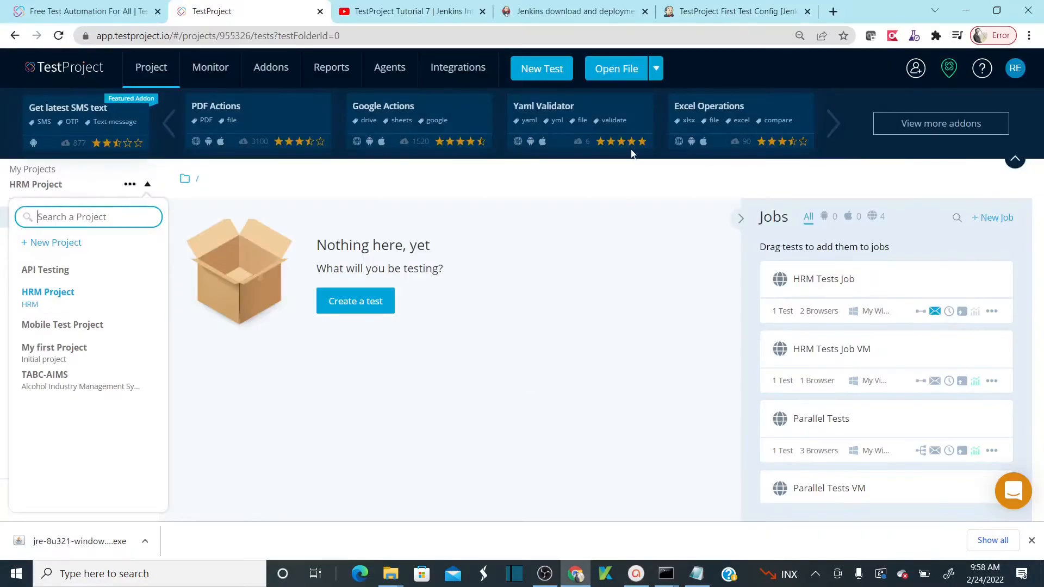
pyautogui.click(738, 12)
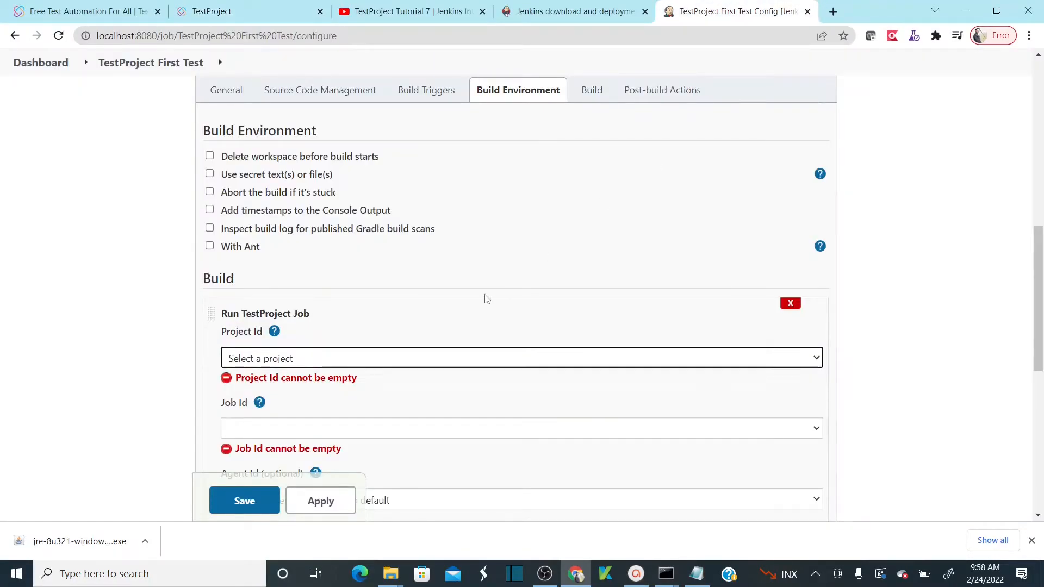
# - Browse HRM Project in TestProject, opening HRM Smoke Tests and expanding HRM Tests Job
pyautogui.click(454, 359)
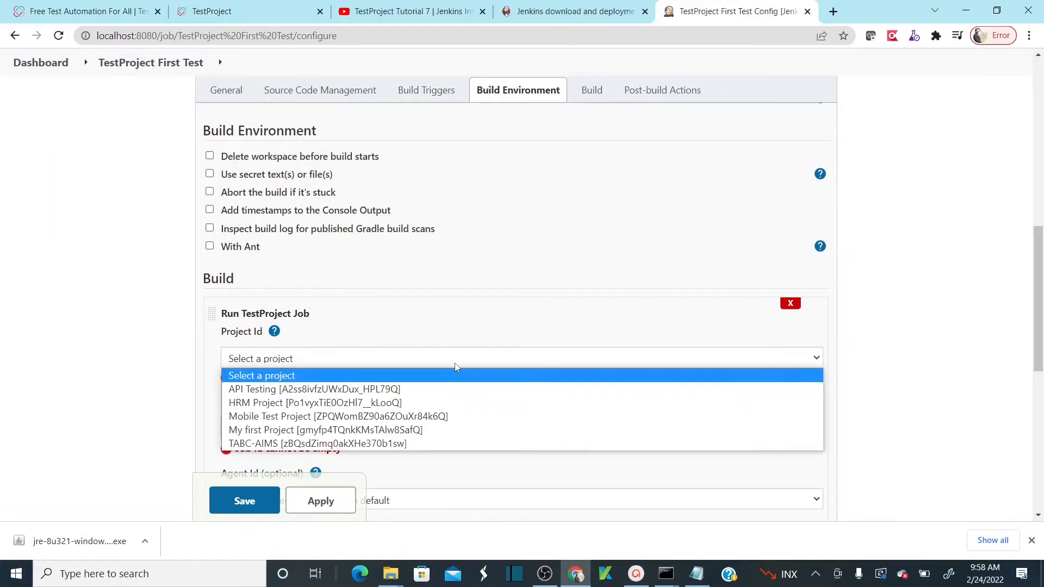
pyautogui.click(454, 361)
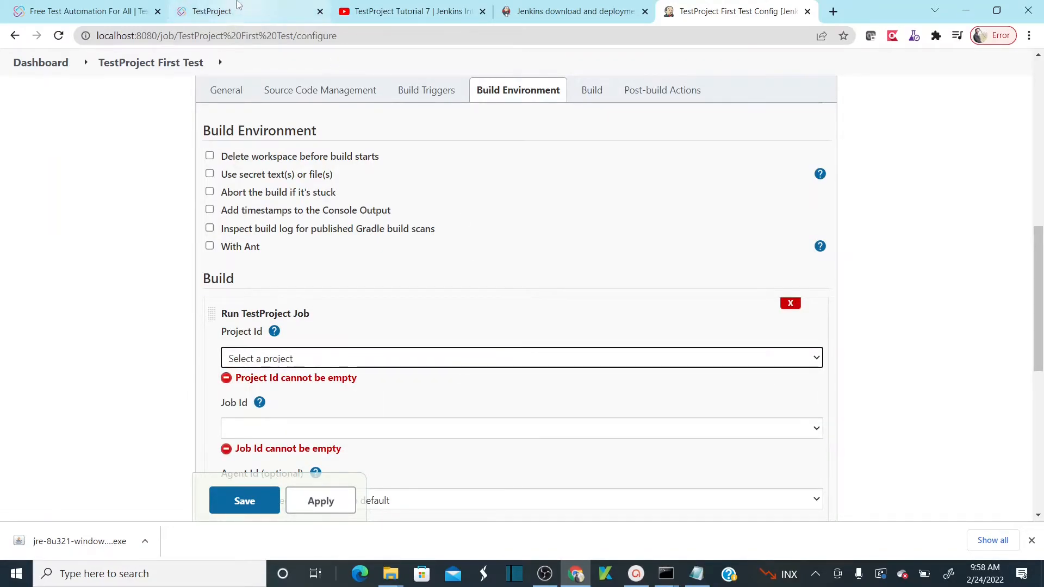
pyautogui.click(238, 5)
pyautogui.click(46, 305)
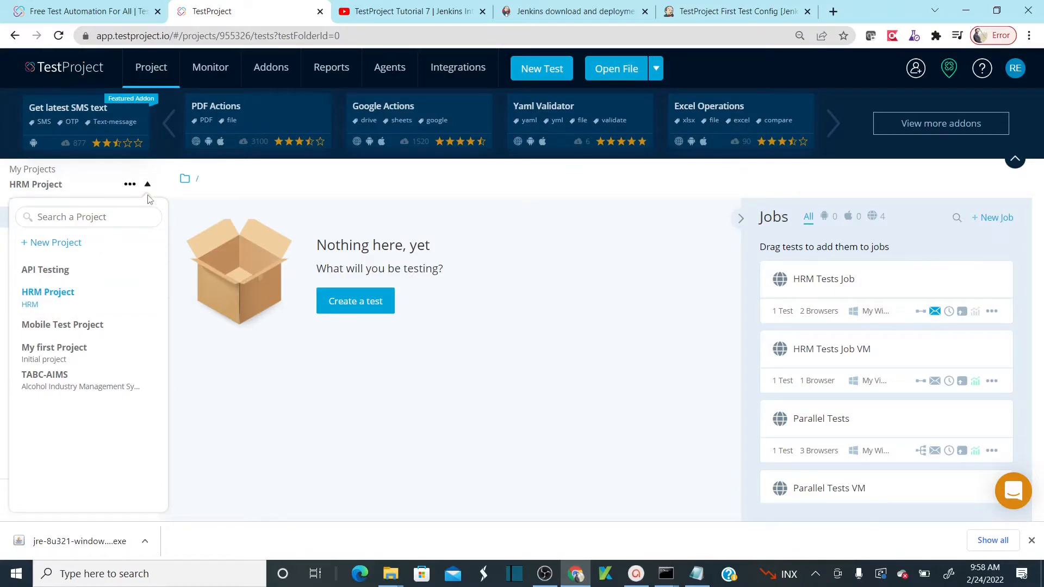
pyautogui.click(146, 186)
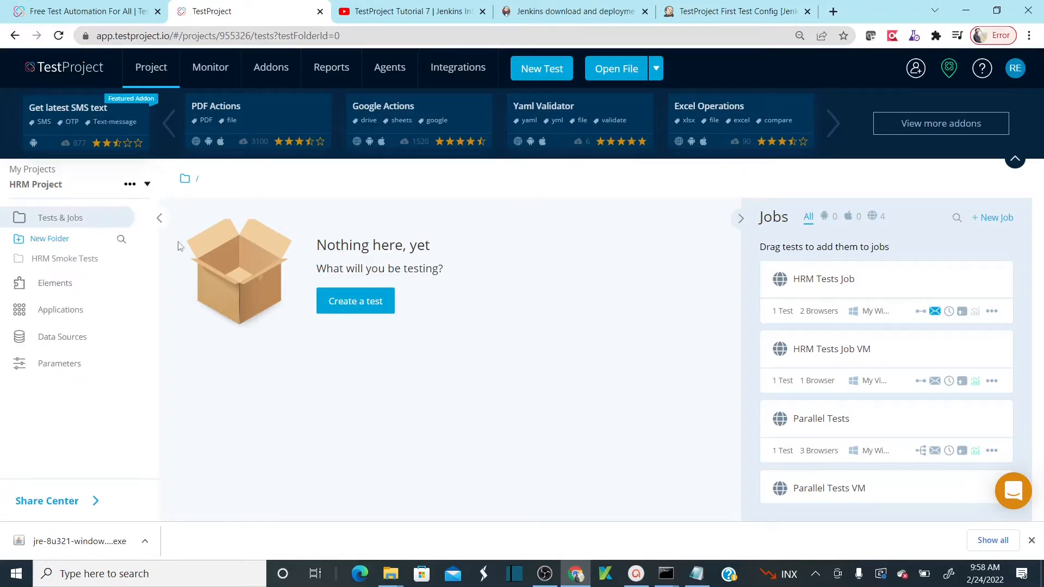
pyautogui.click(50, 258)
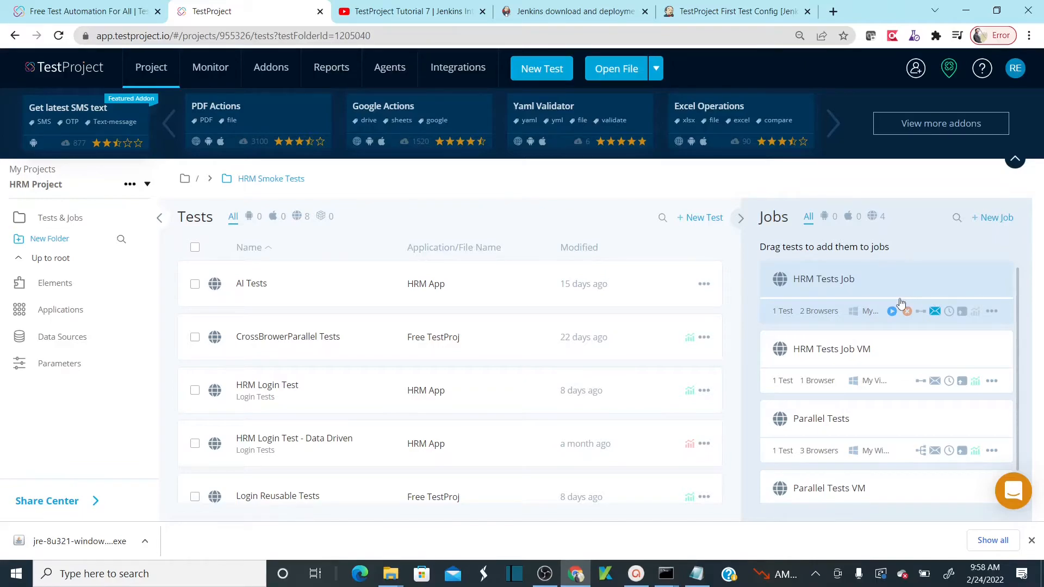
pyautogui.click(857, 282)
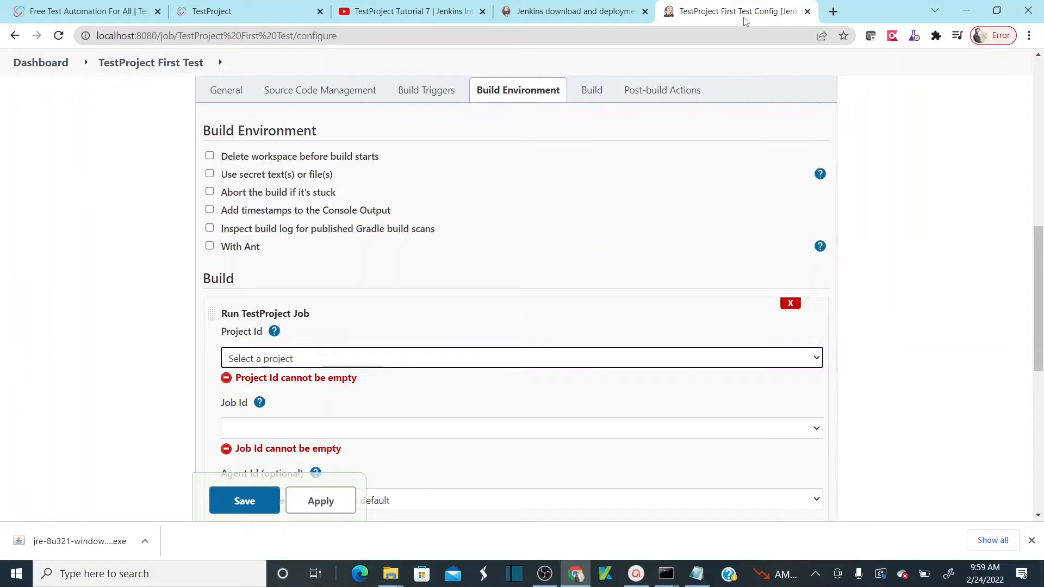
# - Select HRM Project in the build step's Project Id dropdown
pyautogui.click(744, 16)
pyautogui.click(551, 360)
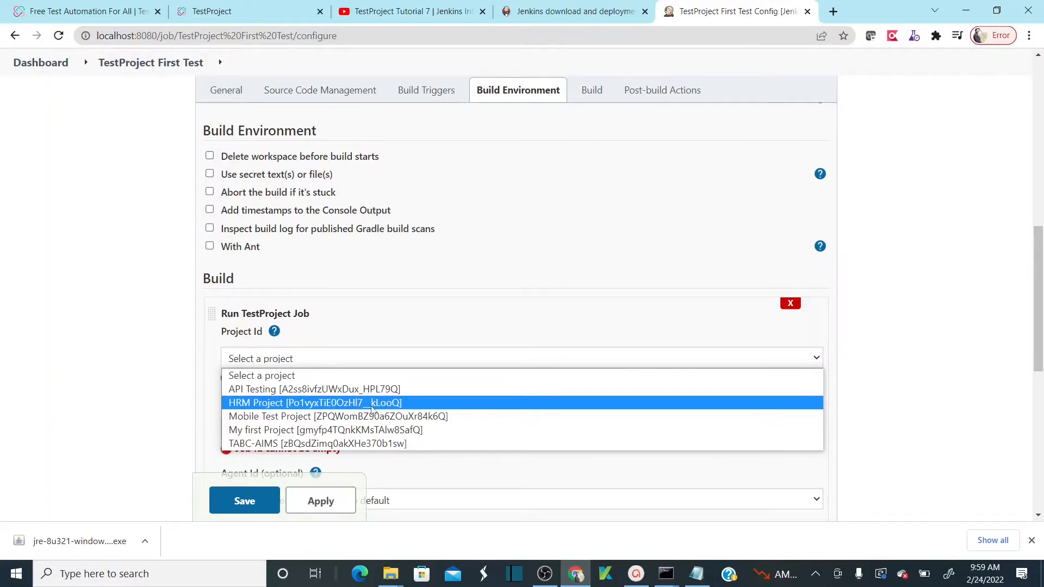
pyautogui.click(382, 401)
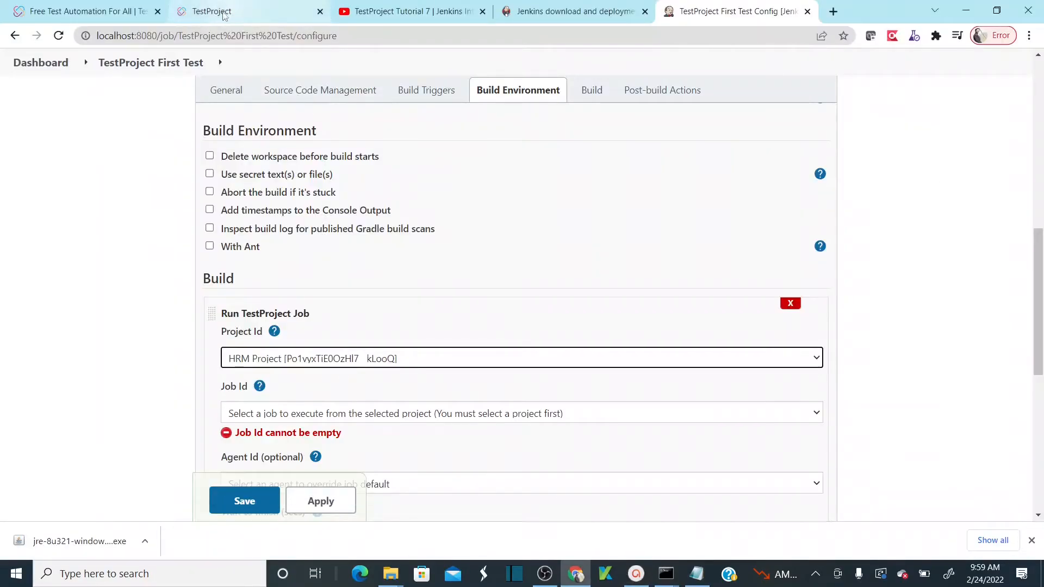
# - Copy HRM Project's ID from TestProject and paste it into Notepad
pyautogui.click(220, 11)
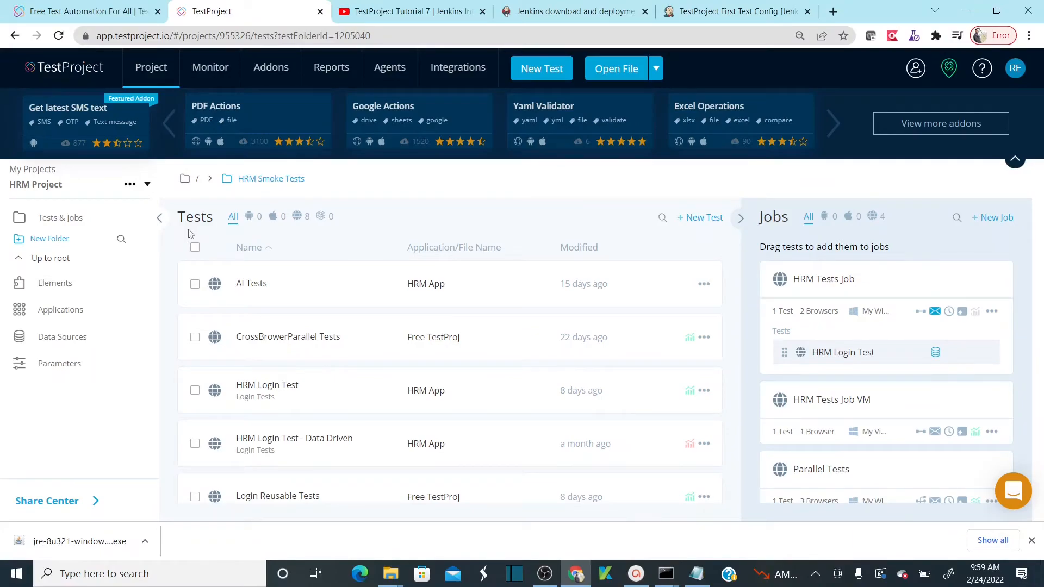
pyautogui.click(130, 185)
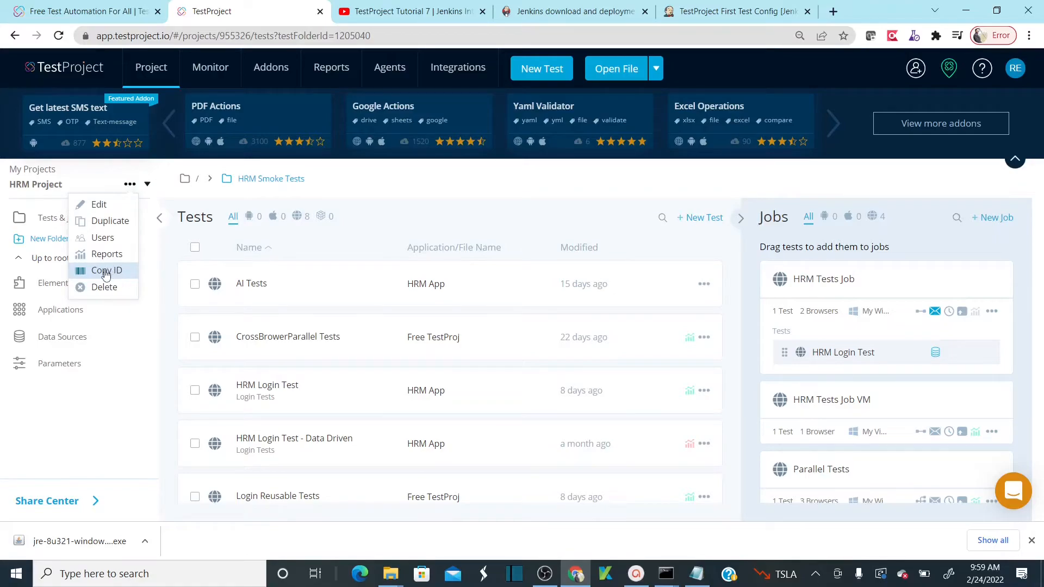
pyautogui.click(109, 270)
pyautogui.click(697, 573)
pyautogui.hotkey('ctrl', 'v')
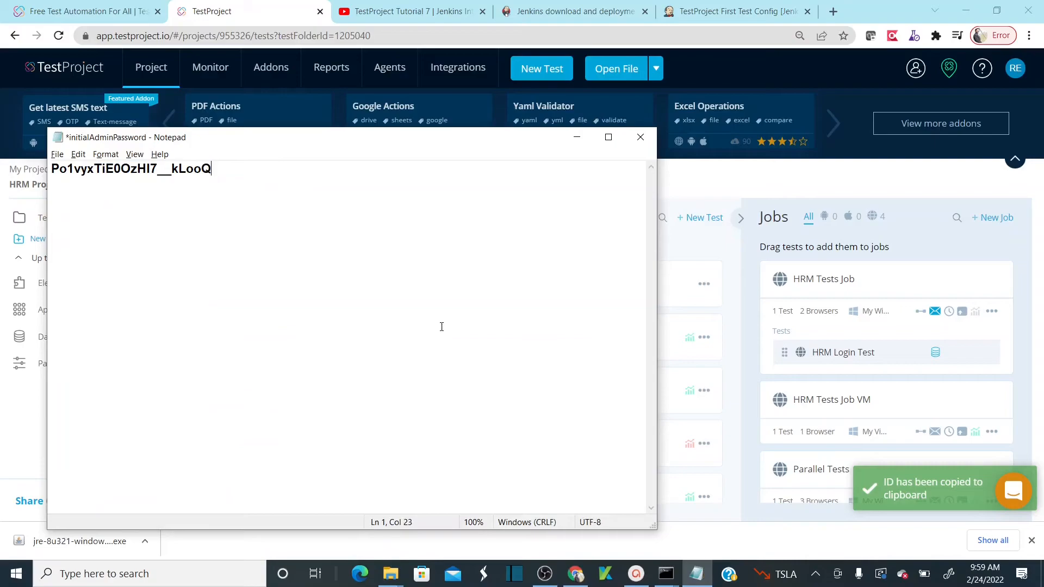
# - Check the pasted ID against Jenkins' Project Id dropdown, keeping HRM Project selected
pyautogui.click(734, 12)
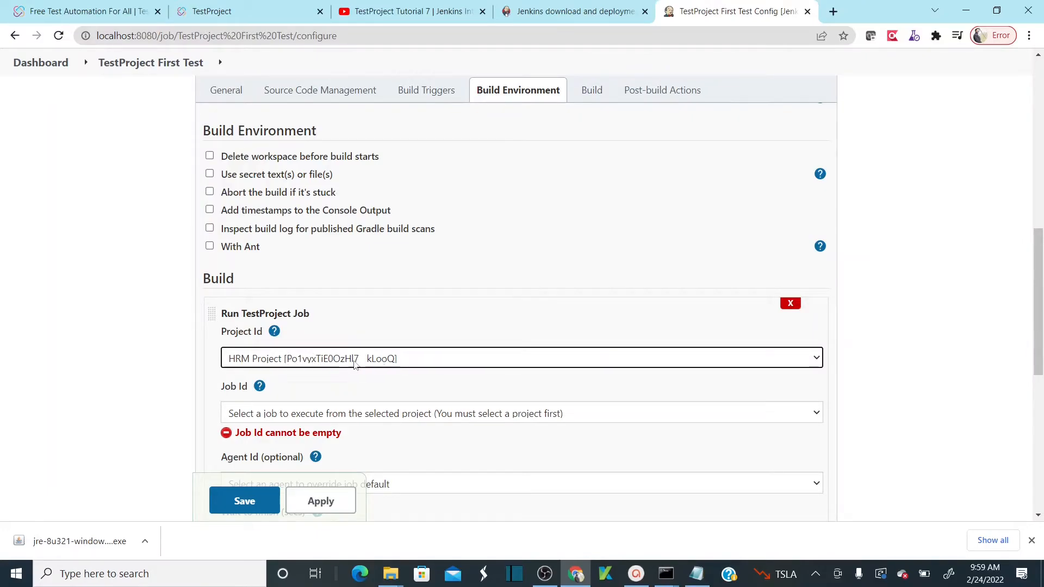
pyautogui.hotkey('alt', 'Tab')
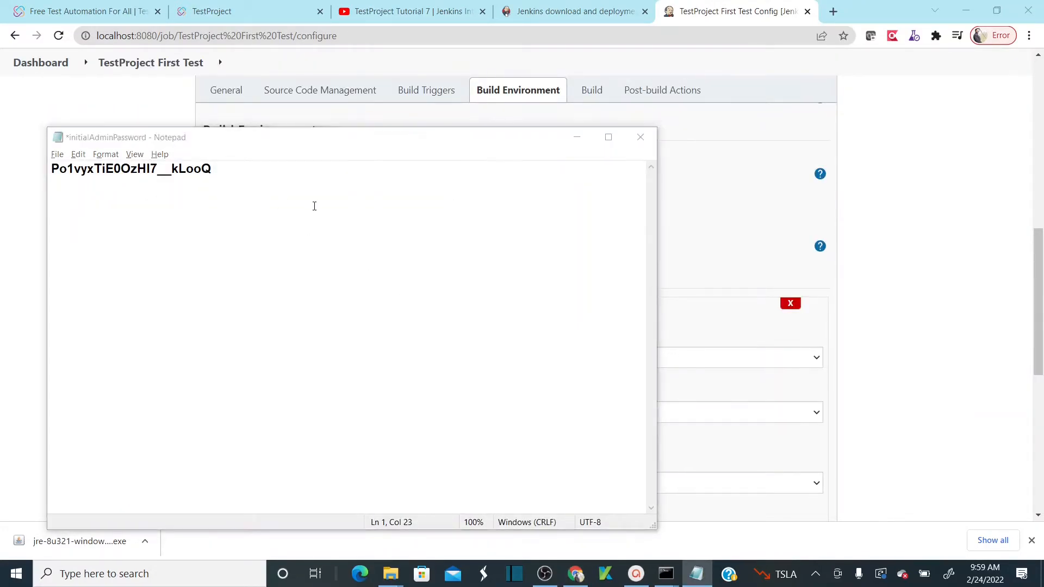
pyautogui.hotkey('alt', 'Tab')
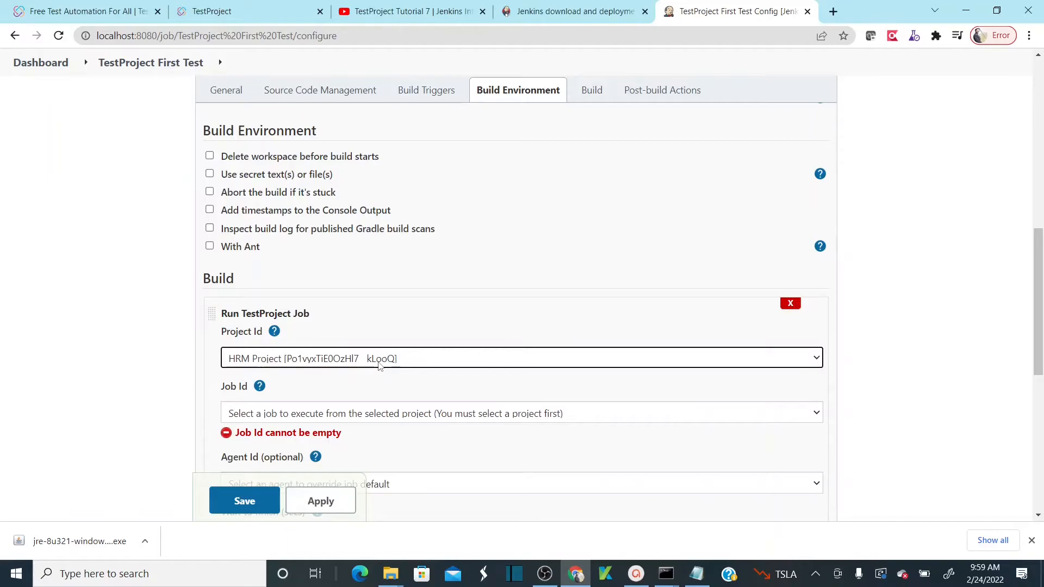
pyautogui.click(392, 364)
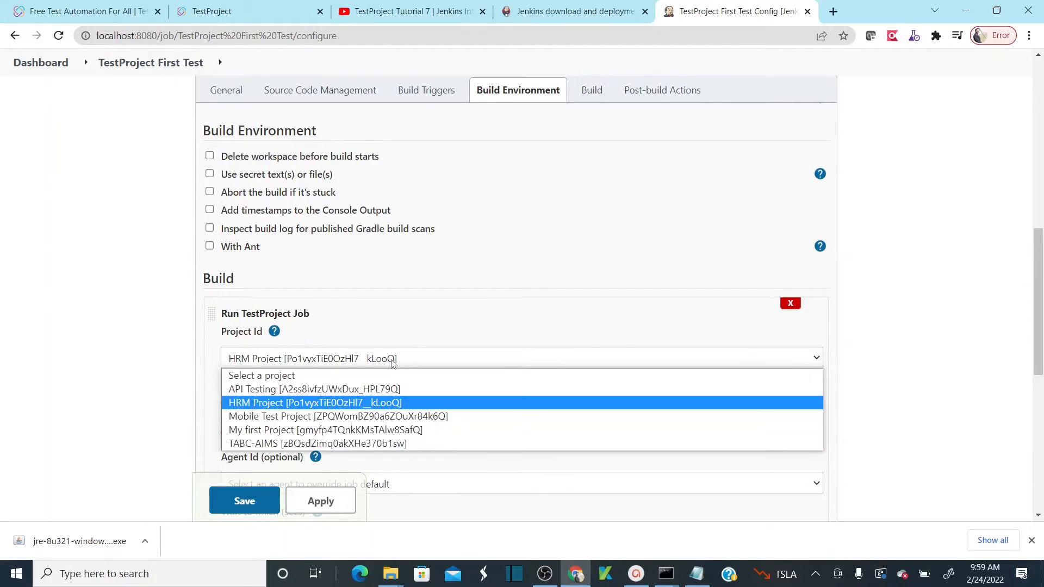
pyautogui.click(392, 363)
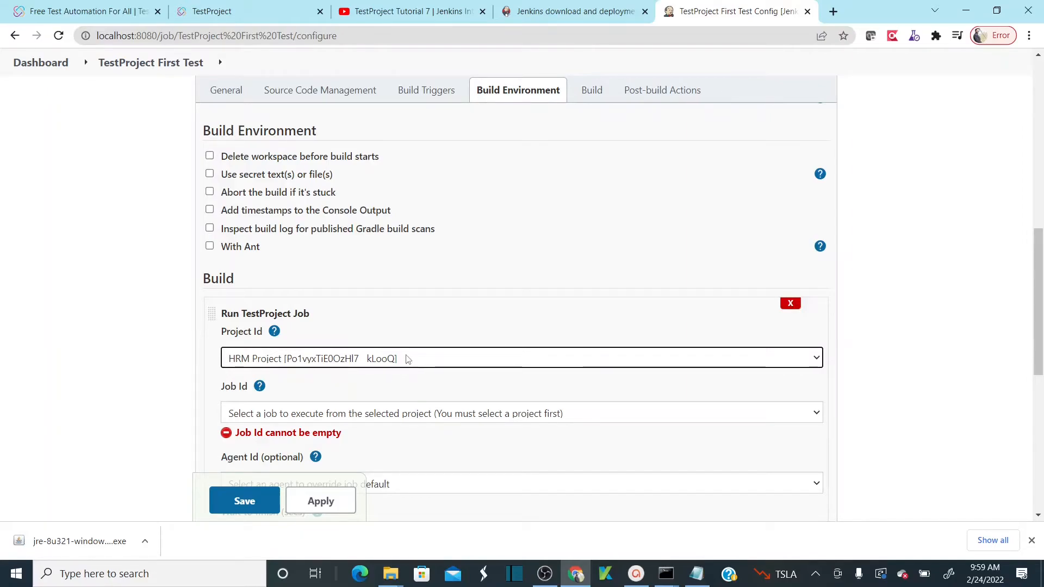
pyautogui.hotkey('alt', 'Tab')
pyautogui.hotkey('alt', 'Tab')
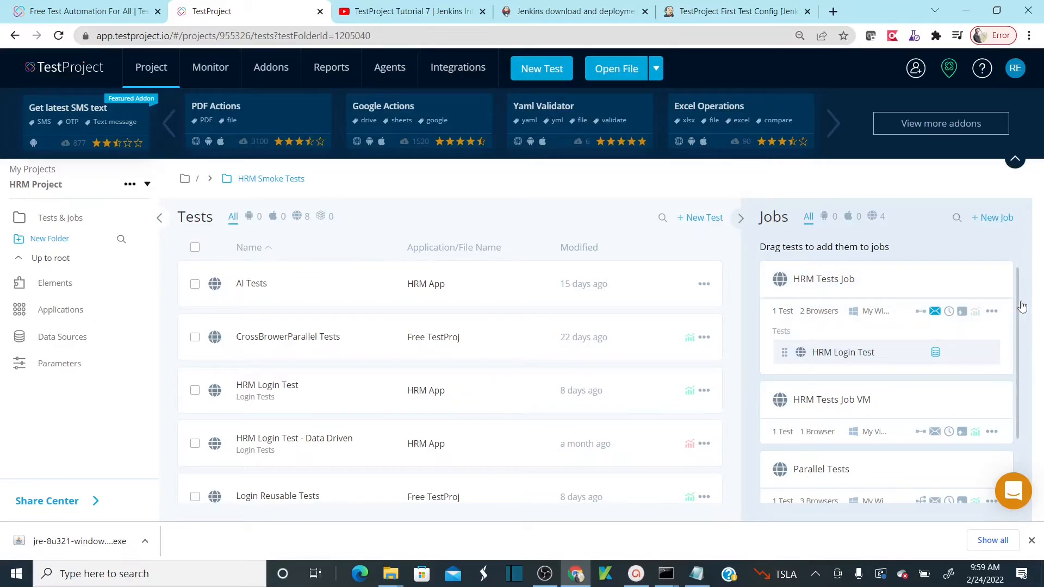
pyautogui.scroll(-2, 1020, 321)
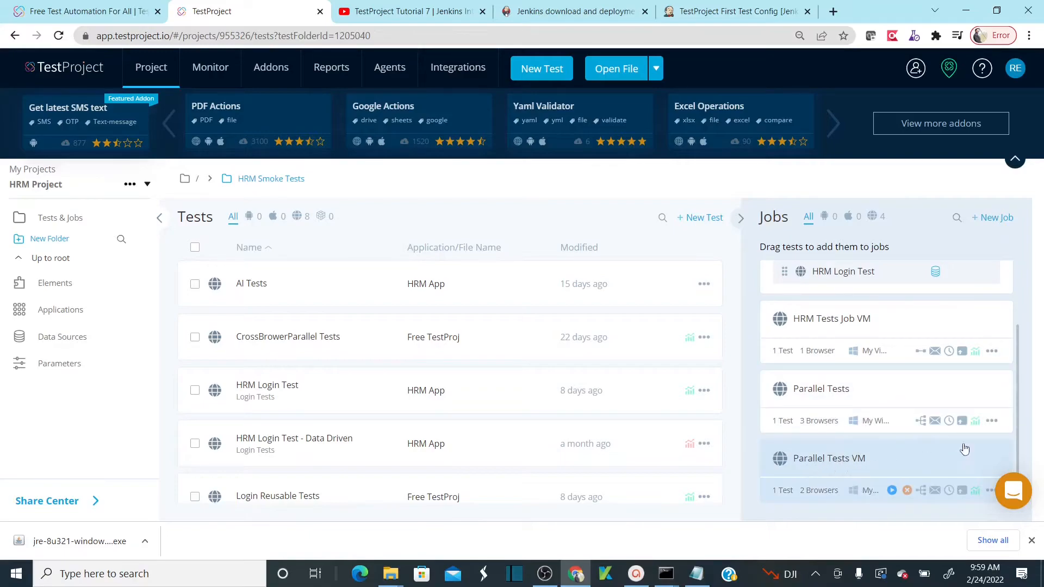
pyautogui.moveTo(1015, 401); pyautogui.dragTo(1015, 315)
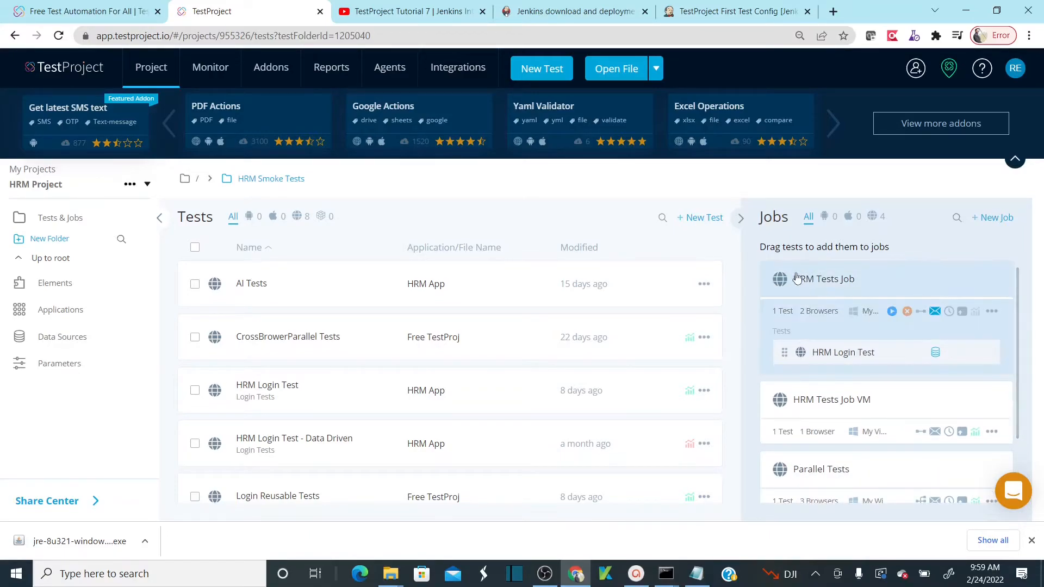
pyautogui.click(734, 10)
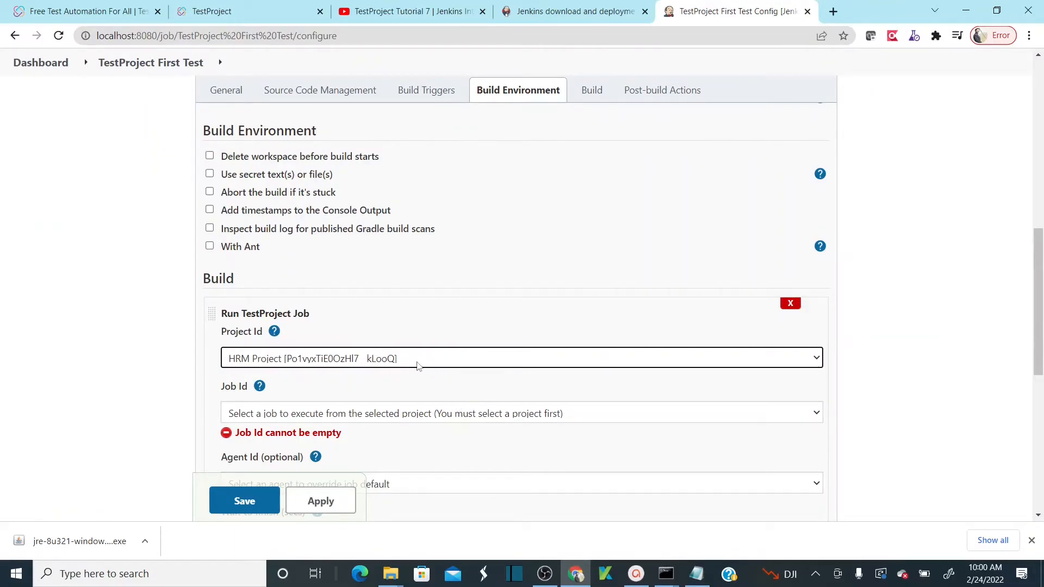
# - Set the build step's Job Id to HRM Tests Job and Agent Id to My Windows Agent
pyautogui.click(499, 417)
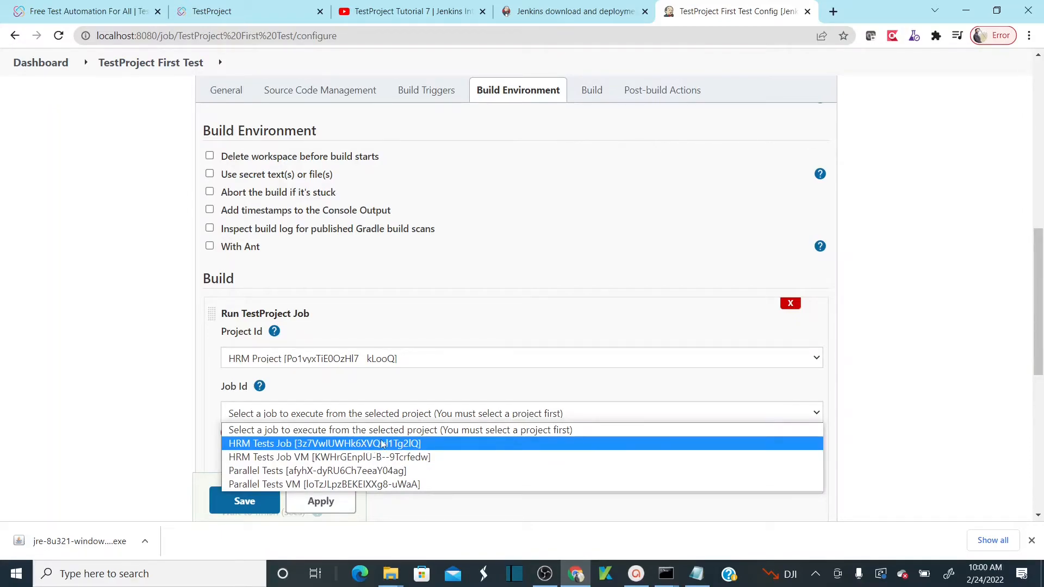
pyautogui.click(382, 444)
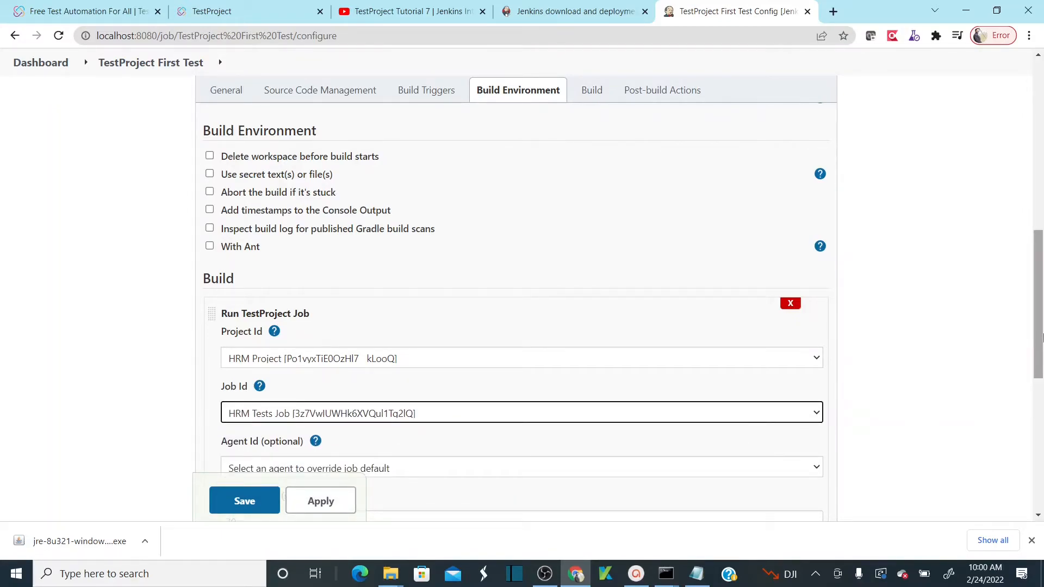
pyautogui.scroll(-2, 1039, 302)
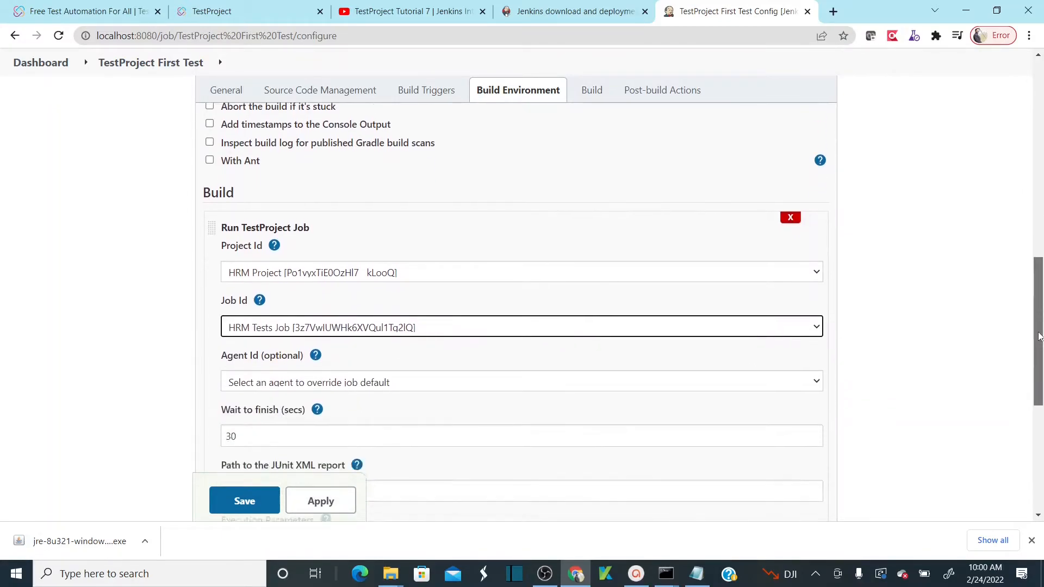
pyautogui.click(628, 338)
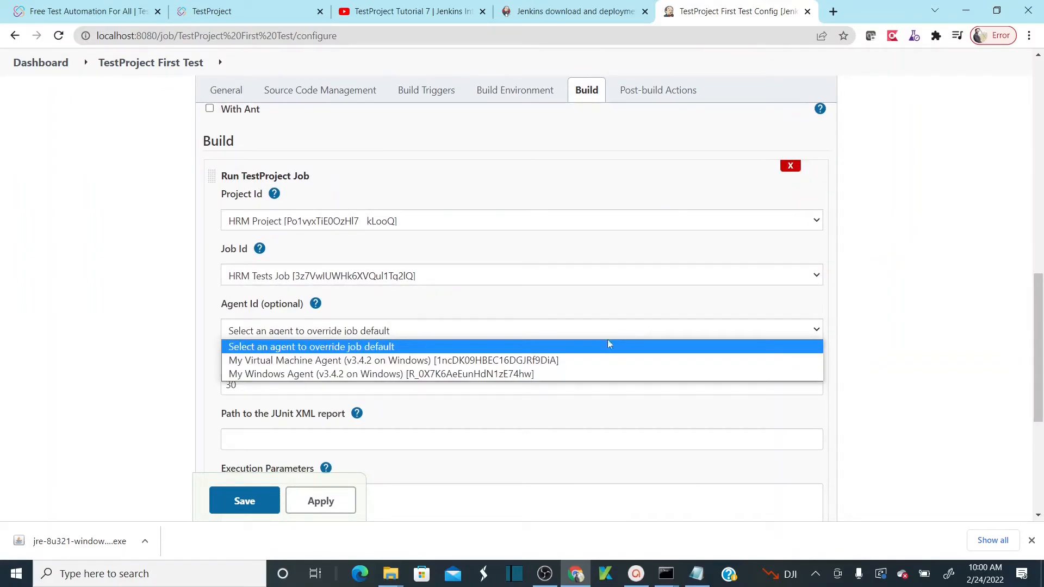
pyautogui.click(456, 374)
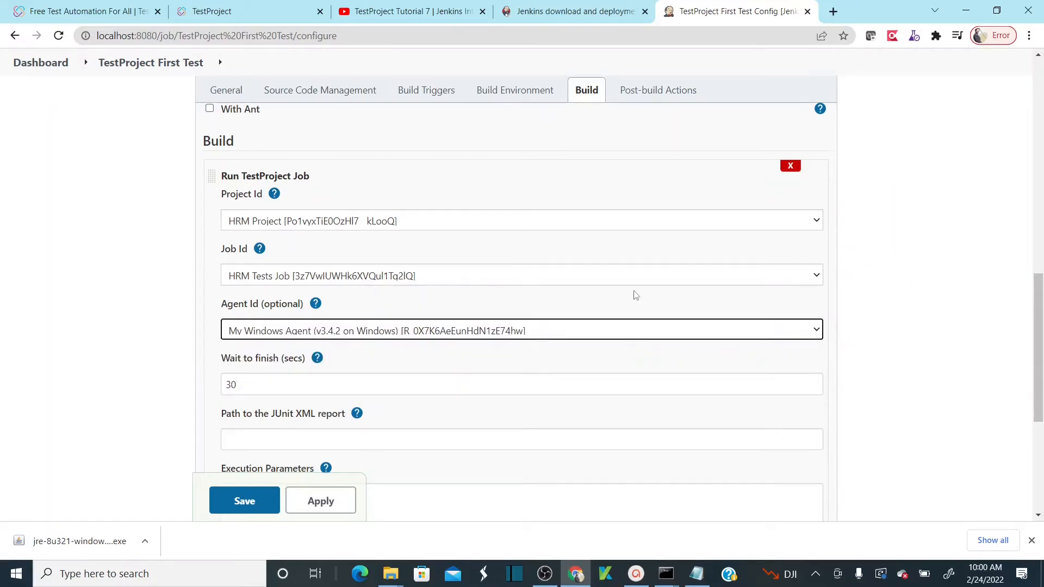
# - Confirm on TestProject's Agents page that My Windows Agent is Ready
pyautogui.click(250, 11)
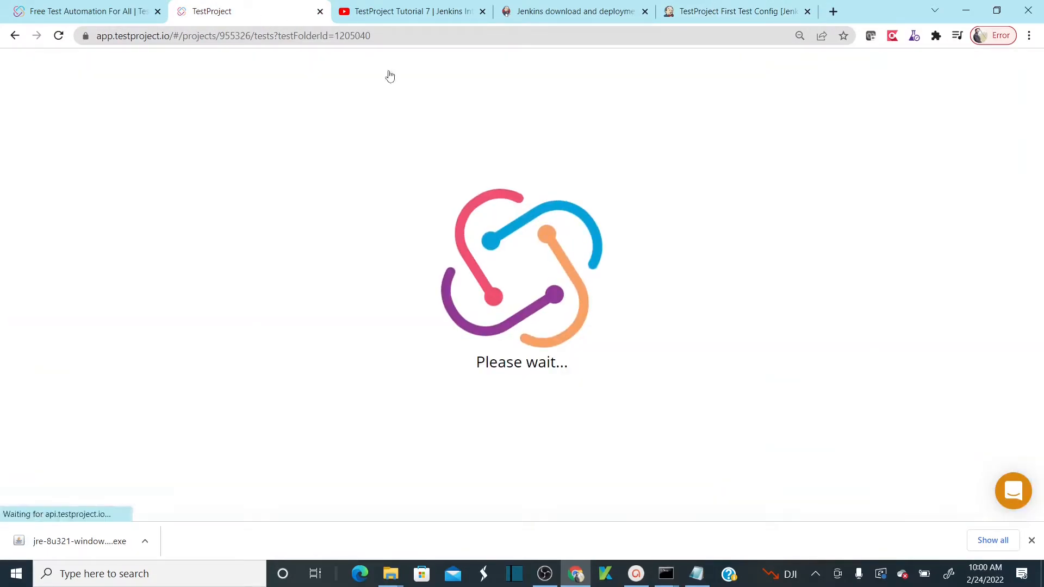
pyautogui.click(390, 77)
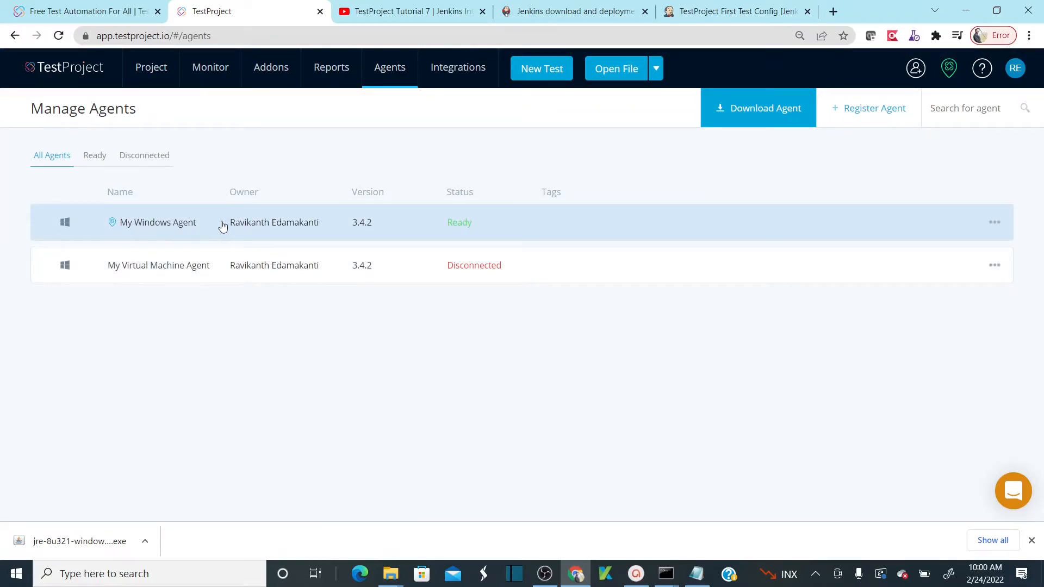
pyautogui.click(717, 12)
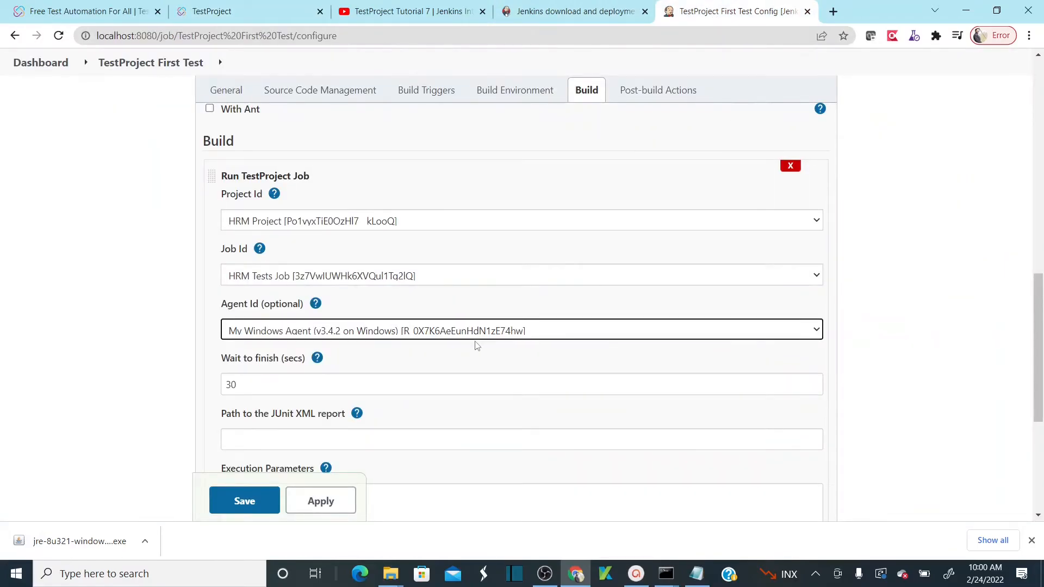
# - Start editing the TestProject build step's Wait to finish (secs) value, replacing the default 30
pyautogui.moveTo(1038, 340); pyautogui.dragTo(1037, 412)
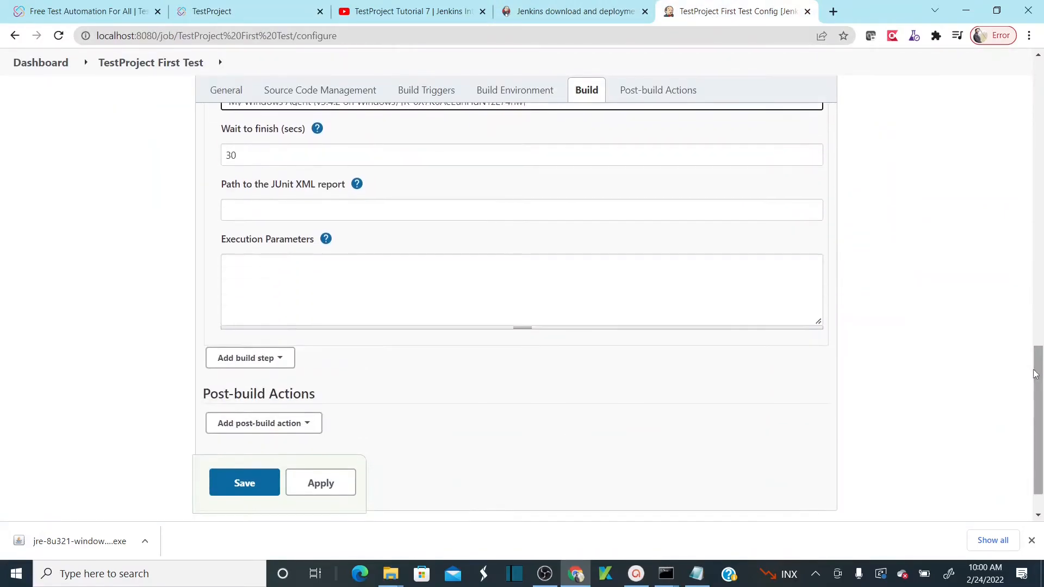
pyautogui.click(250, 155)
pyautogui.moveTo(250, 155); pyautogui.dragTo(220, 157)
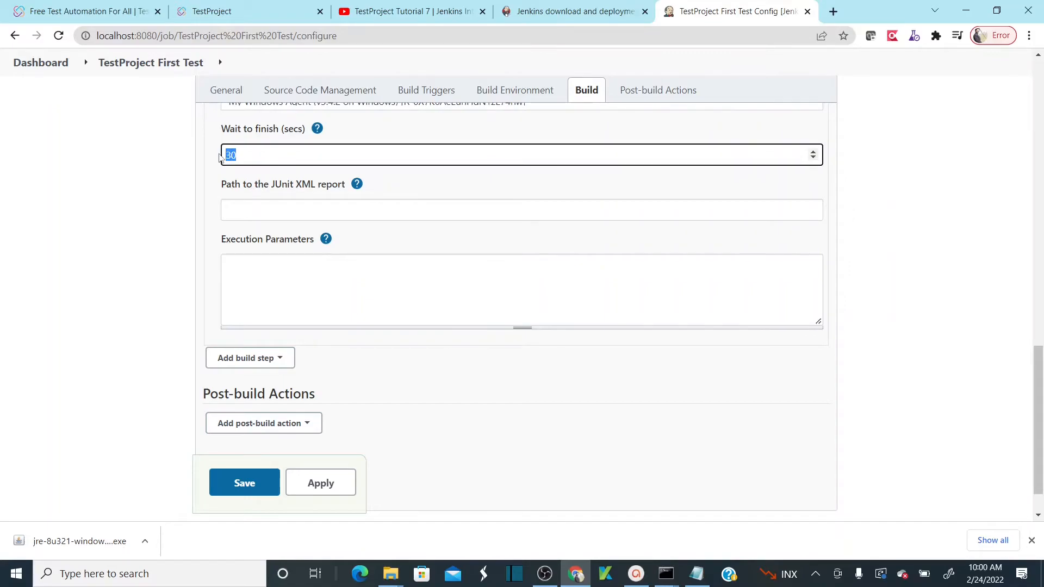
pyautogui.write('0')
pyautogui.click(64, 207)
pyautogui.scroll(1, 64, 207)
pyautogui.press('Up')
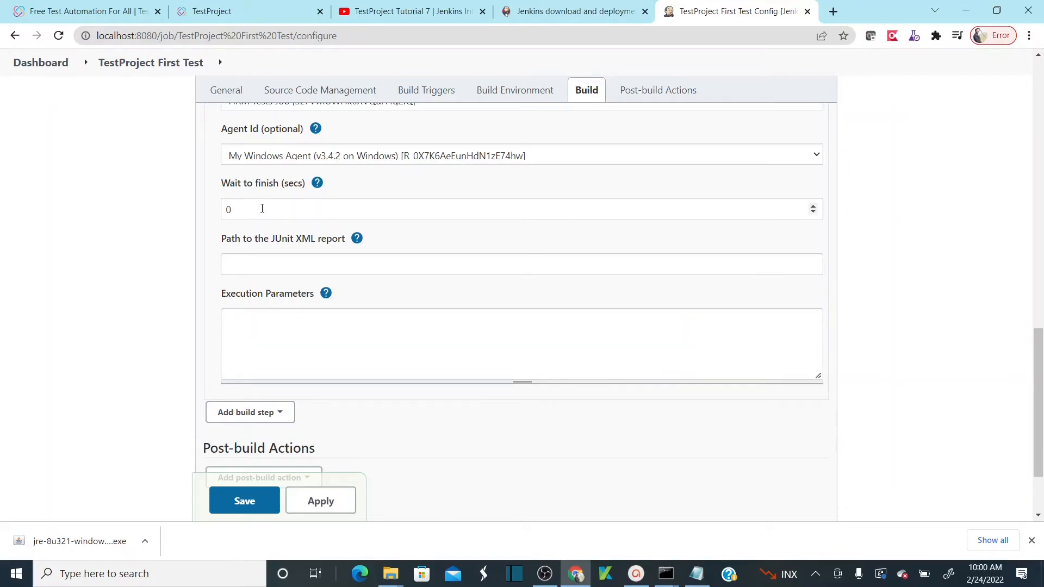
pyautogui.moveTo(262, 209); pyautogui.dragTo(197, 218)
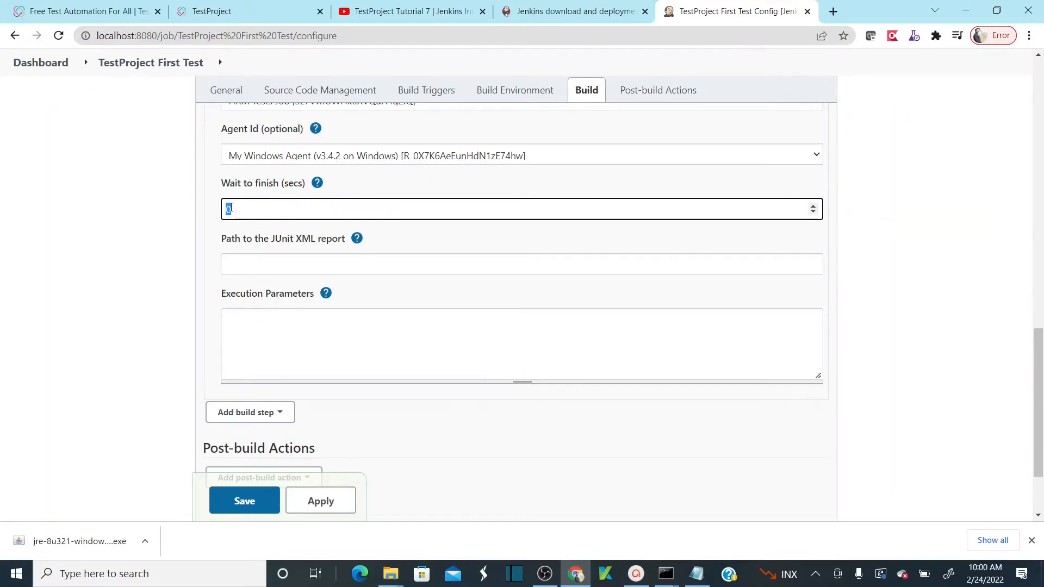
pyautogui.write('60')
pyautogui.click(146, 221)
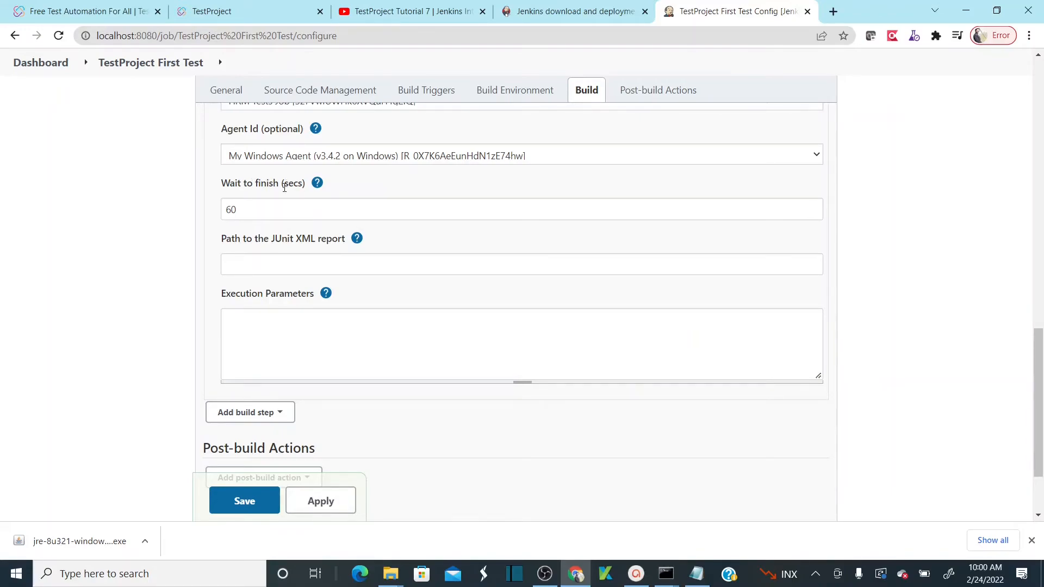
# - Set Wait to finish to 120 seconds and save the job configuration
pyautogui.moveTo(268, 214); pyautogui.dragTo(213, 217)
pyautogui.write('12')
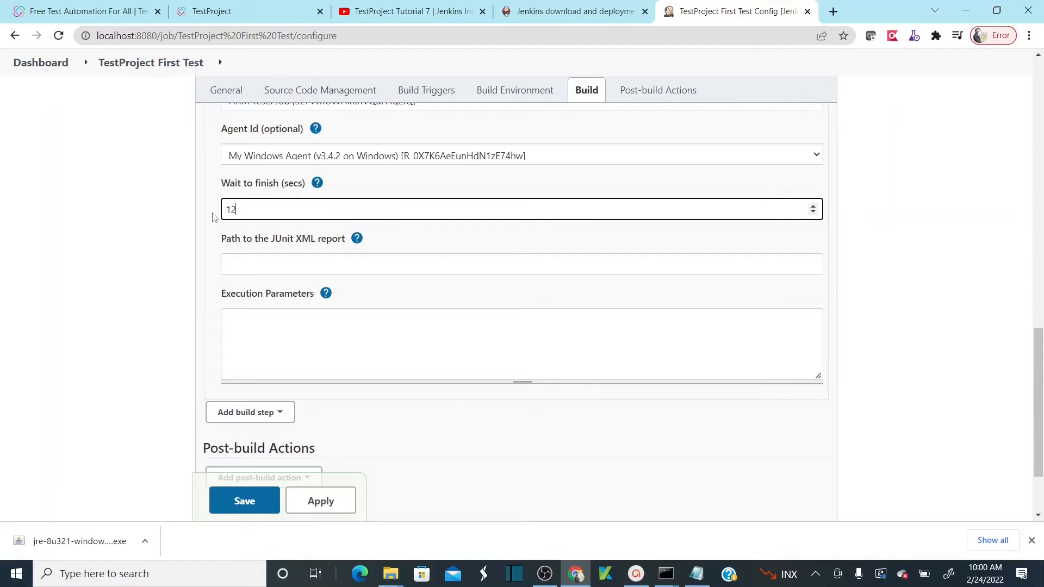
pyautogui.click(86, 261)
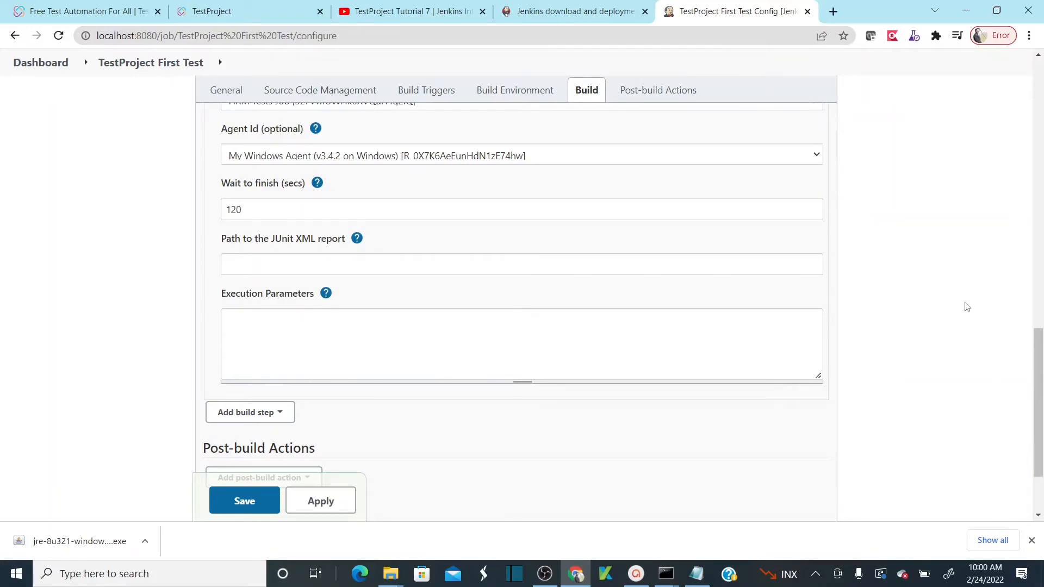
pyautogui.scroll(-2, 1040, 325)
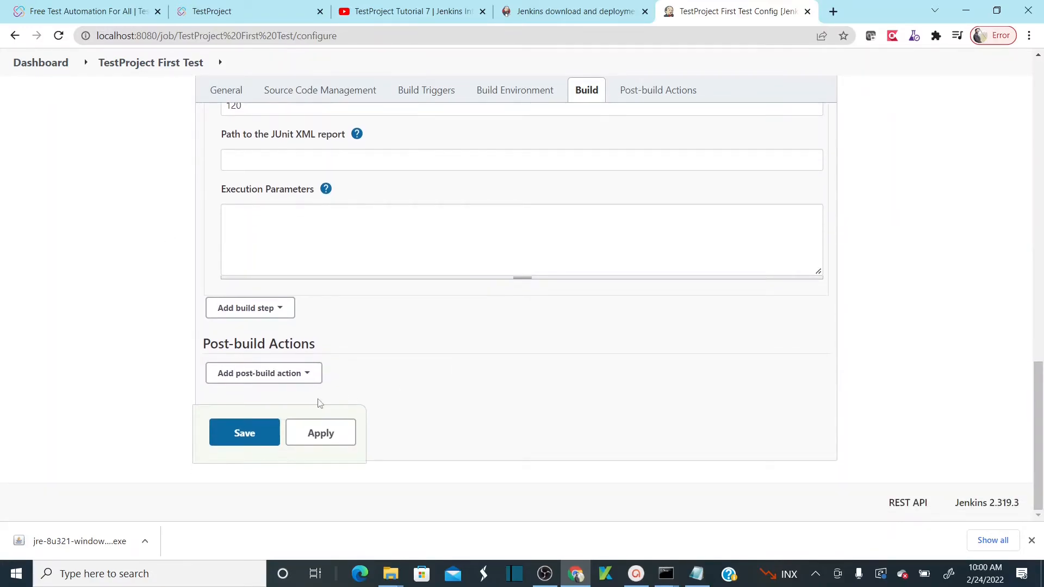
pyautogui.click(244, 433)
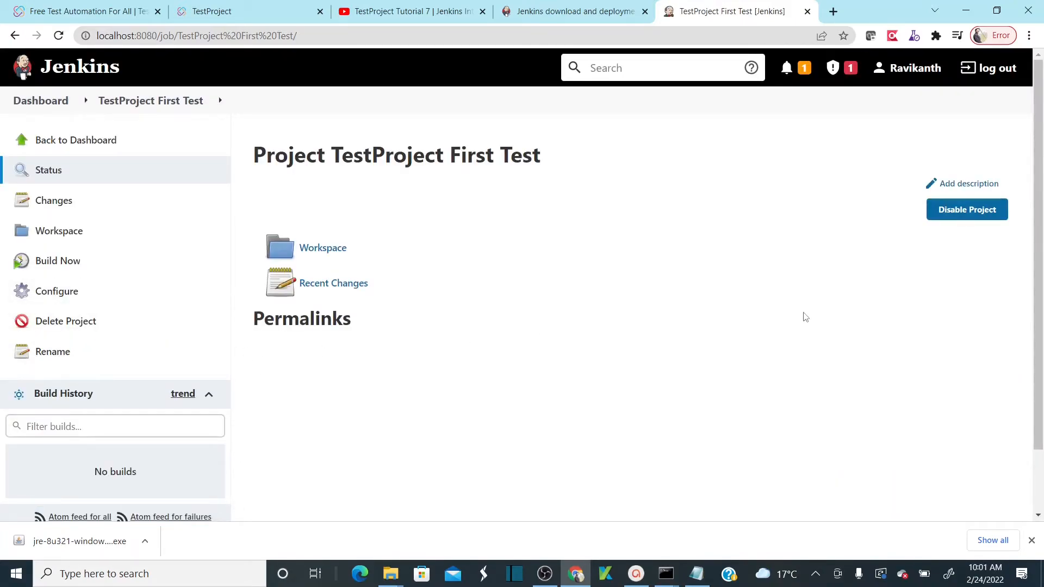
# - Trigger build #1 of TestProject First Test with Build Now, then go back to TestProject
pyautogui.scroll(-1, 1039, 196)
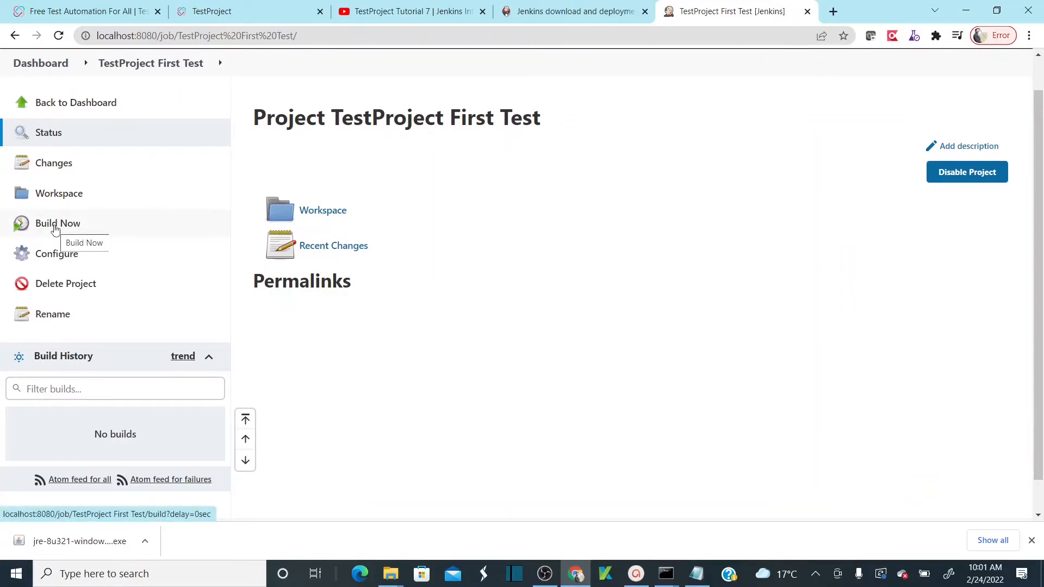
pyautogui.click(55, 230)
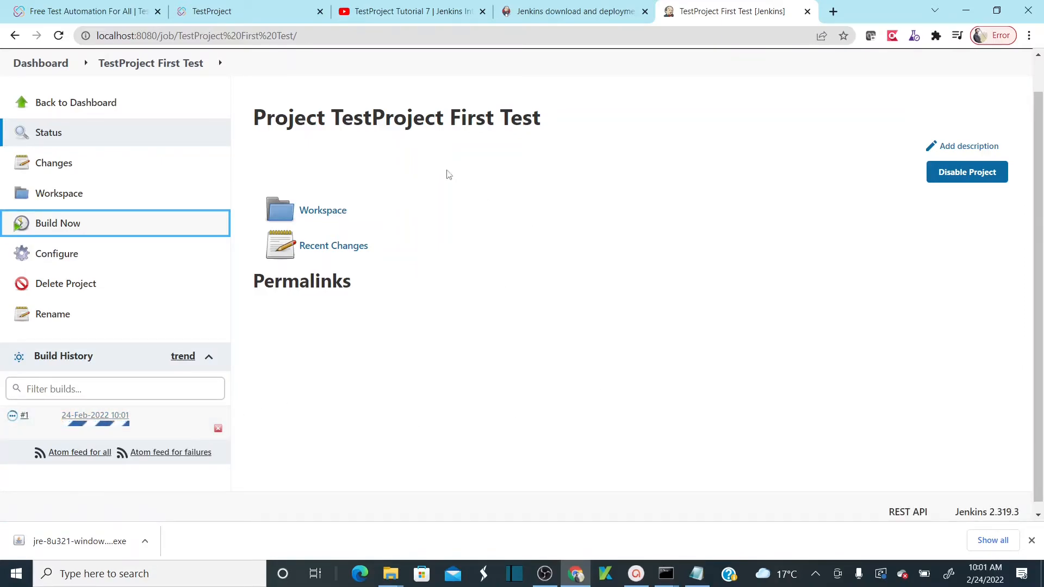
pyautogui.click(235, 15)
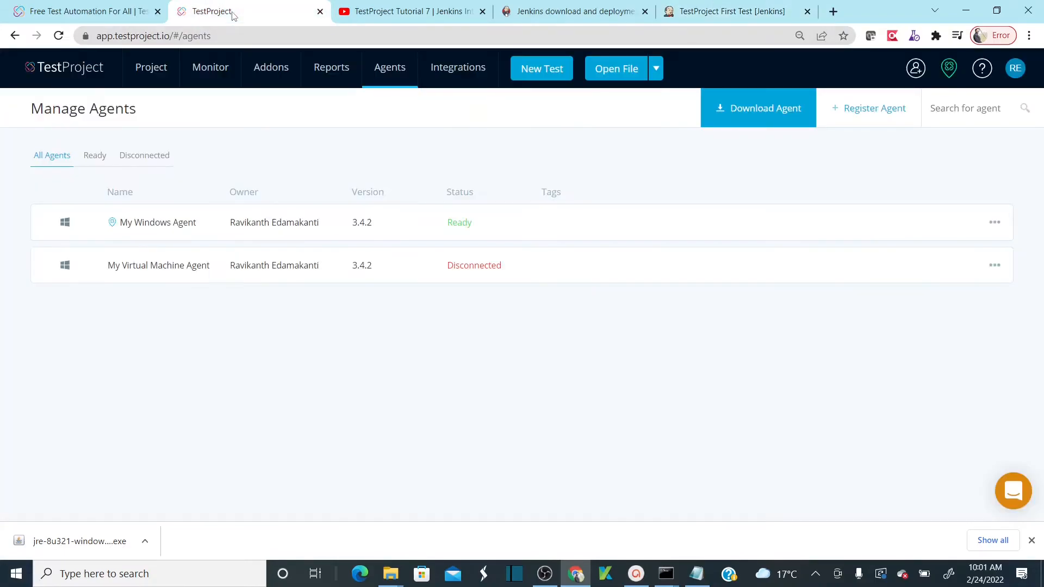
# - Open HRM Project's HRM Smoke Tests folder, view the agent's Local Executions, and compare with the running Jenkins build
pyautogui.click(155, 71)
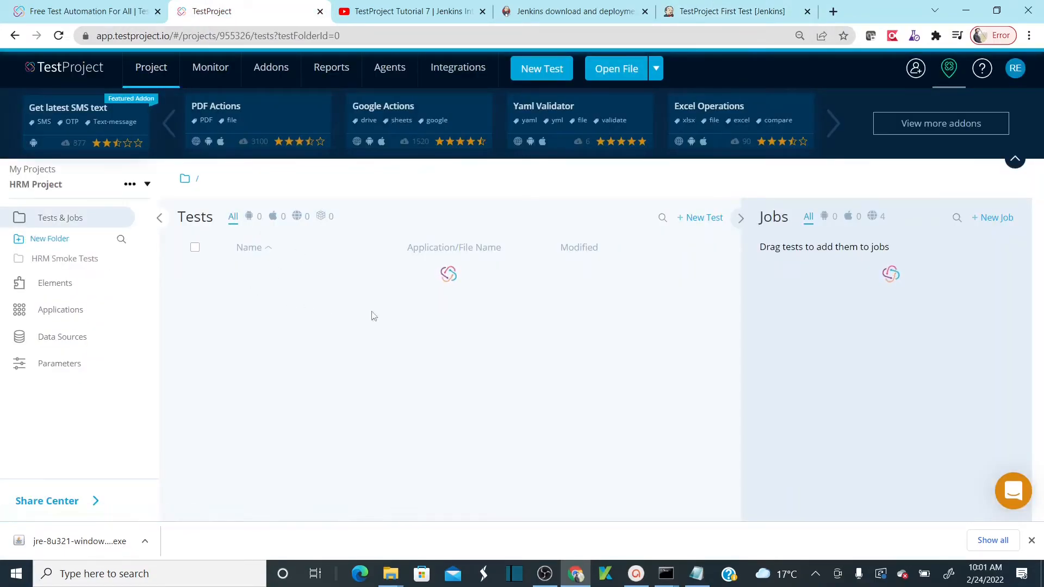
pyautogui.click(72, 266)
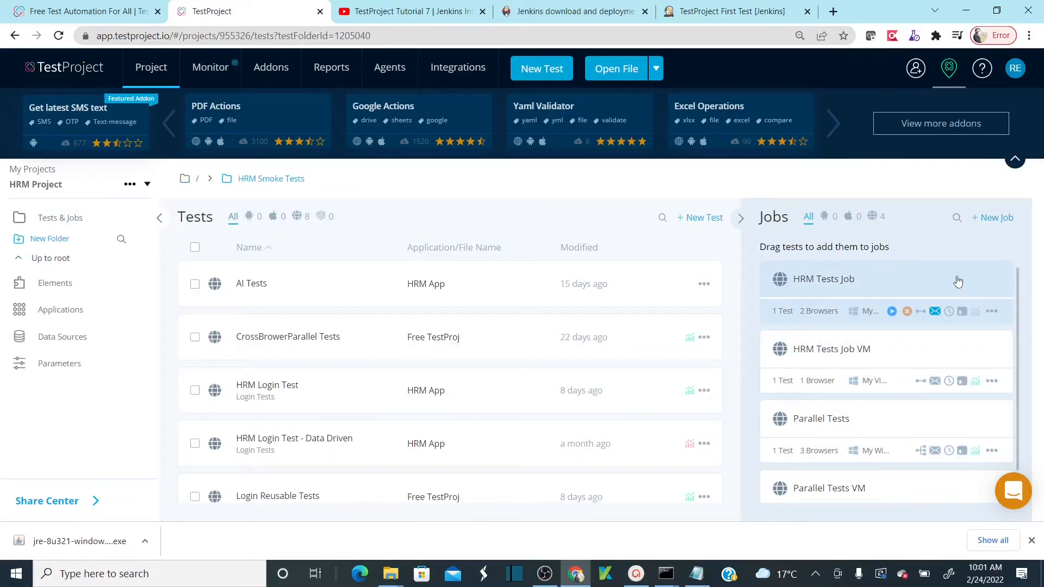
pyautogui.moveTo(961, 89)
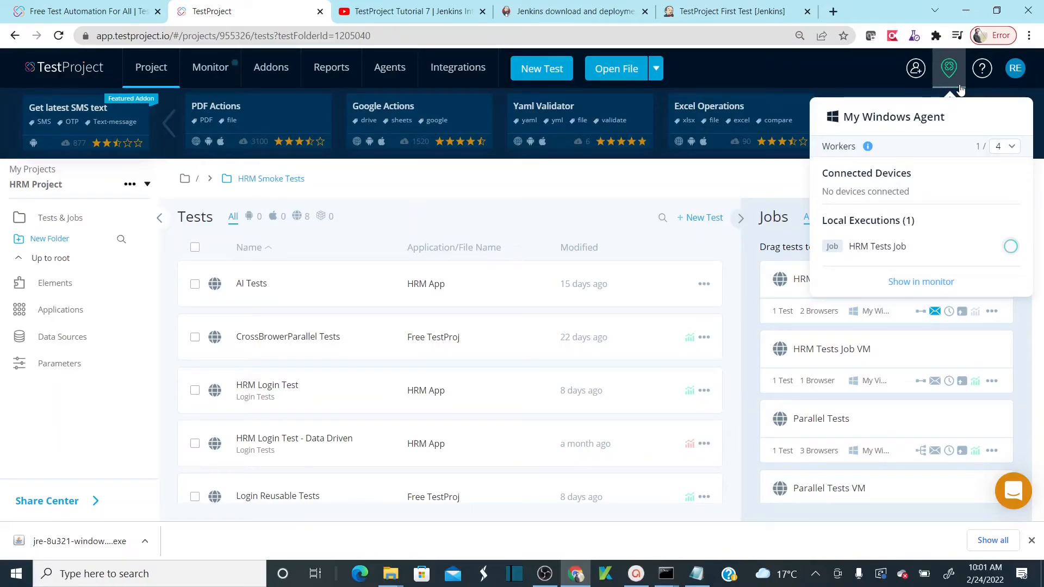
pyautogui.click(749, 11)
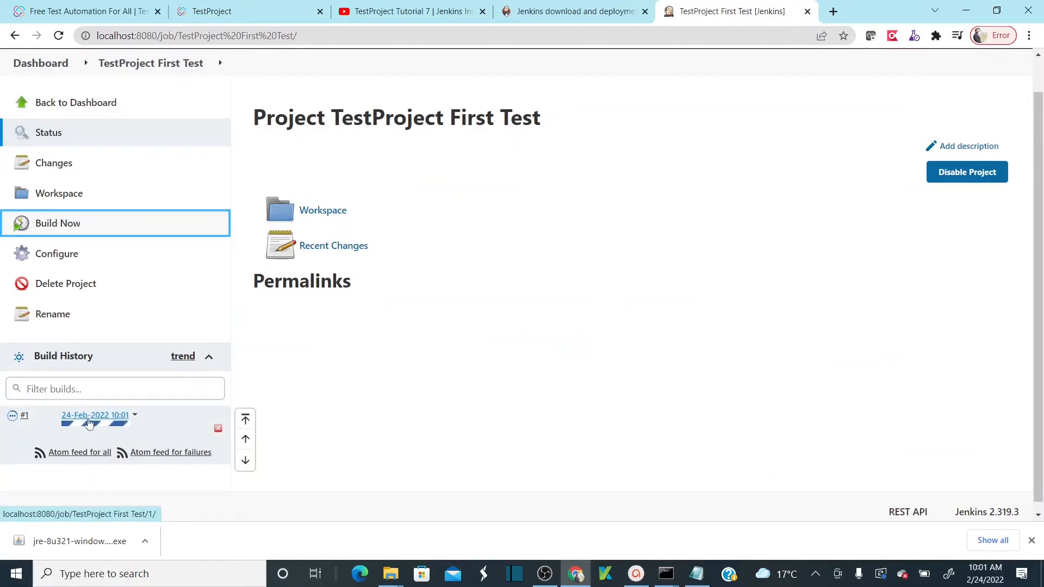
pyautogui.click(212, 11)
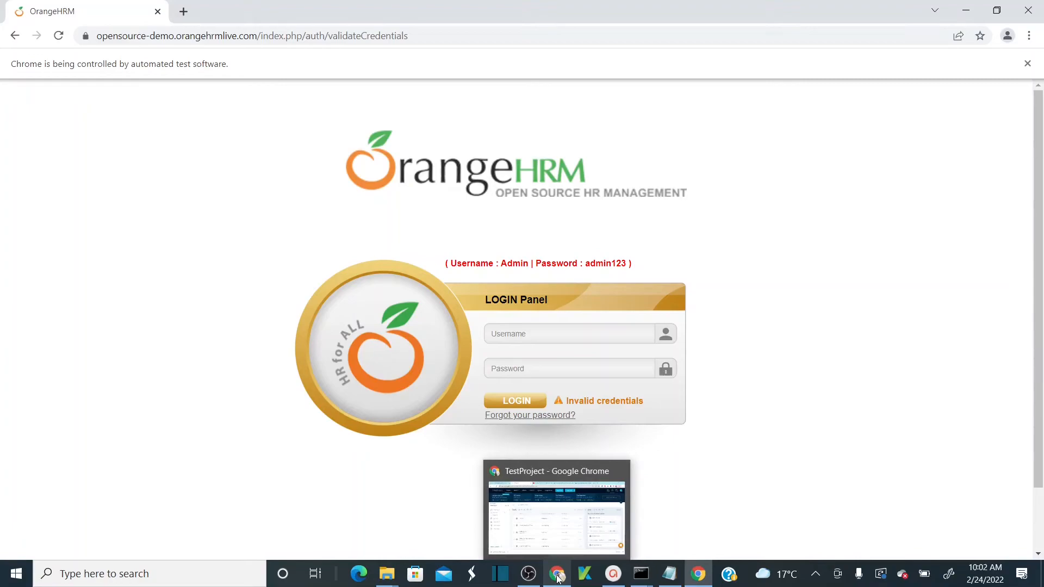
# - Alternate between the automated OrangeHRM Chrome run and TestProject, checking My Windows Agent's current executions
pyautogui.click(559, 578)
pyautogui.click(949, 68)
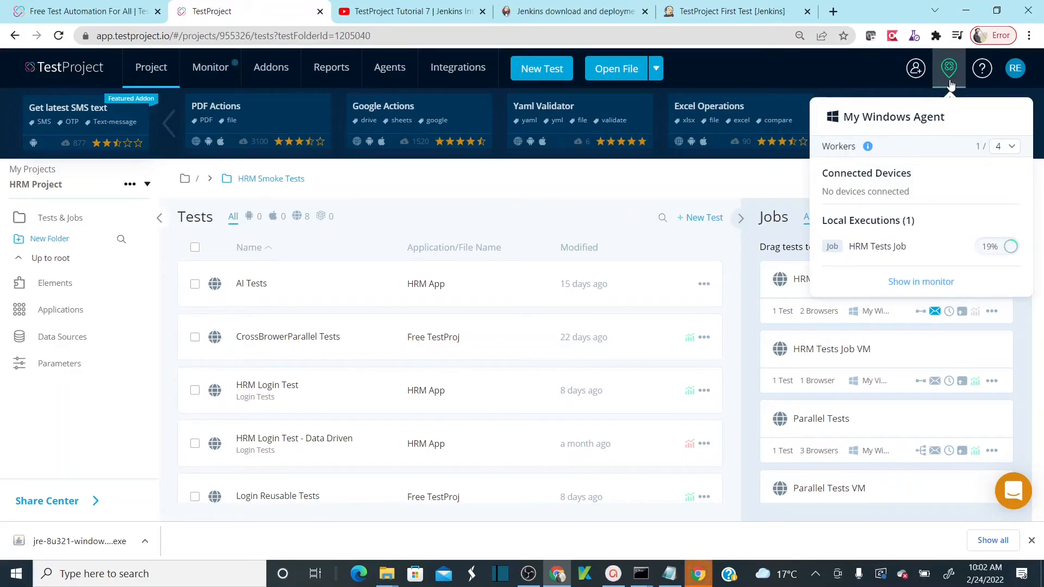
pyautogui.click(698, 577)
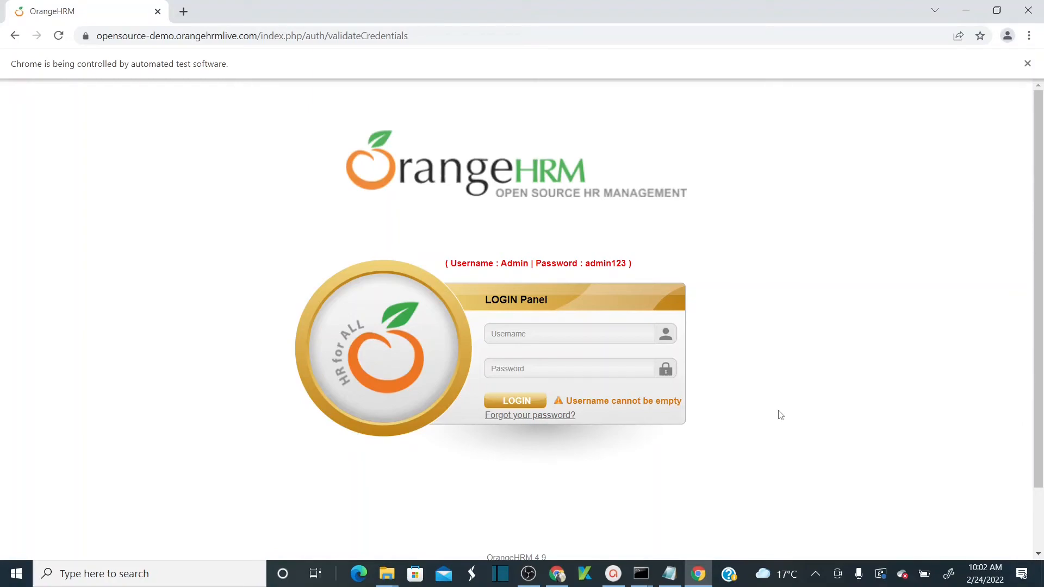
pyautogui.hotkey('alt', 'Tab')
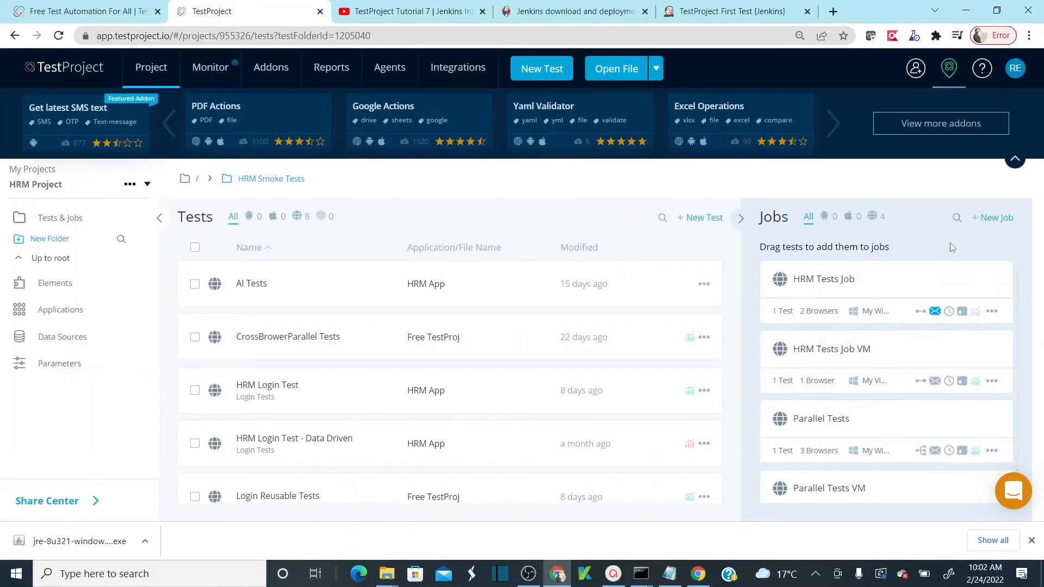
pyautogui.moveTo(945, 77)
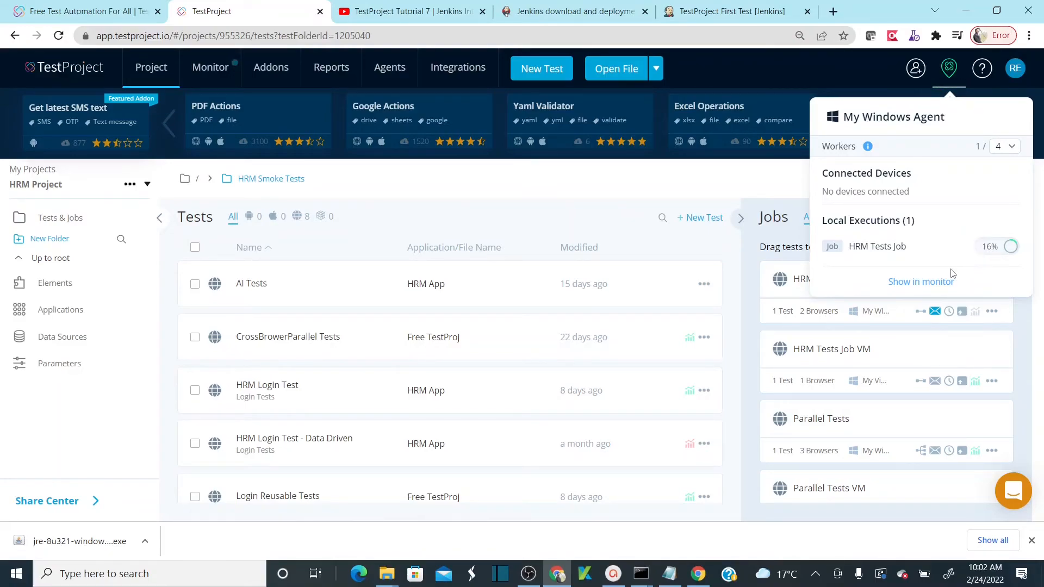
# - Abort the running HRM Tests Job from the monitor and confirm Jenkins build #1 now shows as failed
pyautogui.click(931, 283)
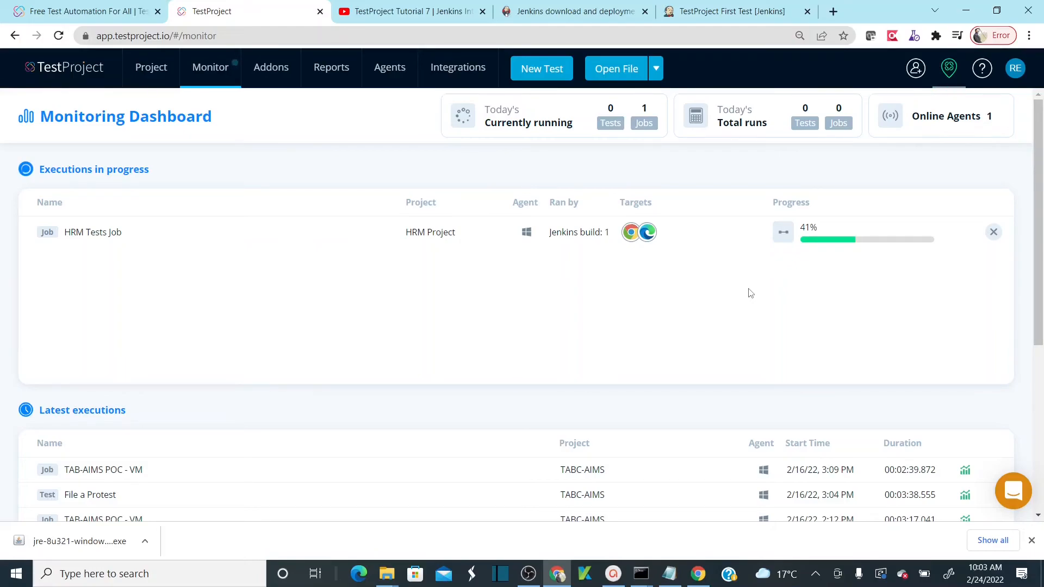
pyautogui.click(995, 231)
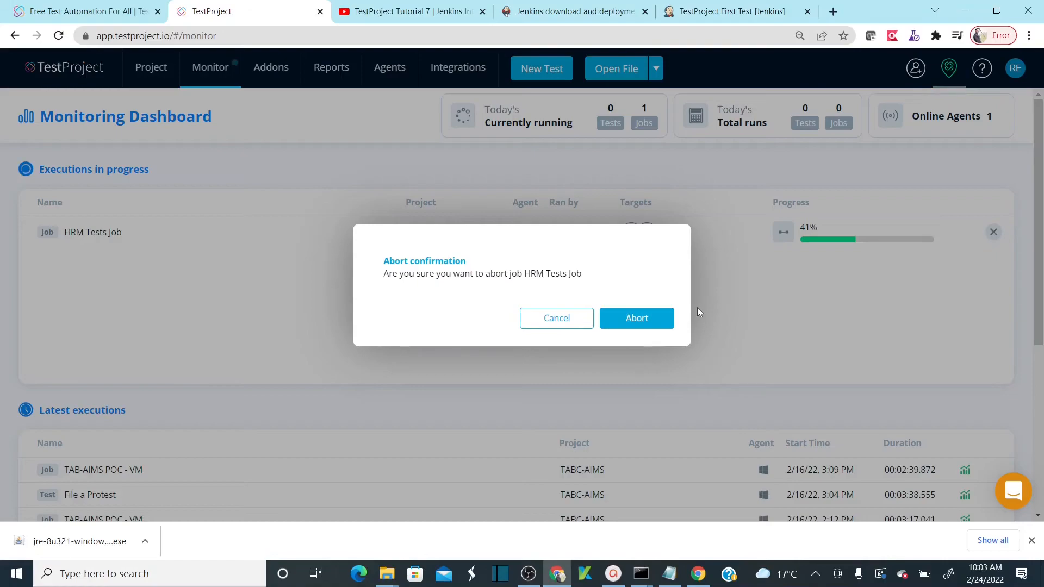
pyautogui.click(659, 324)
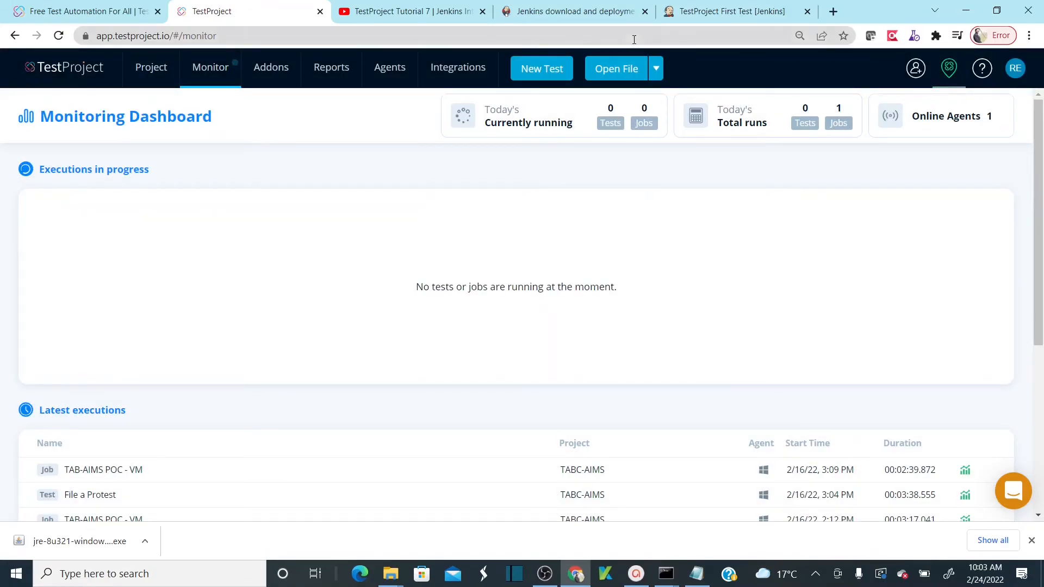
pyautogui.click(736, 18)
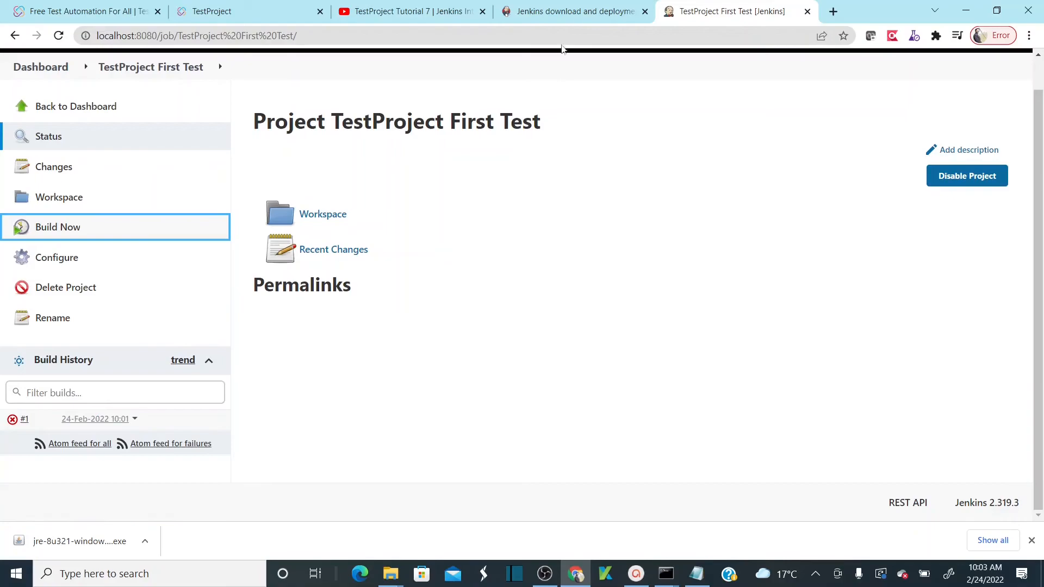
# - Open the HRM Tests Job report for the 2/24/22 10:01 AM run, highlighting that Jenkins build 1 triggered it
pyautogui.click(242, 18)
pyautogui.click(333, 72)
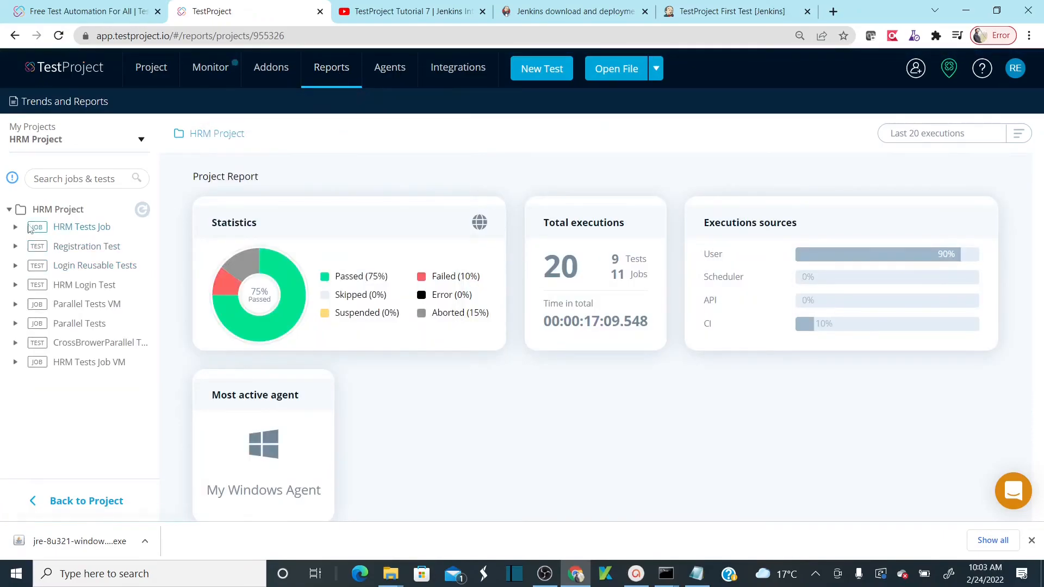
pyautogui.click(15, 228)
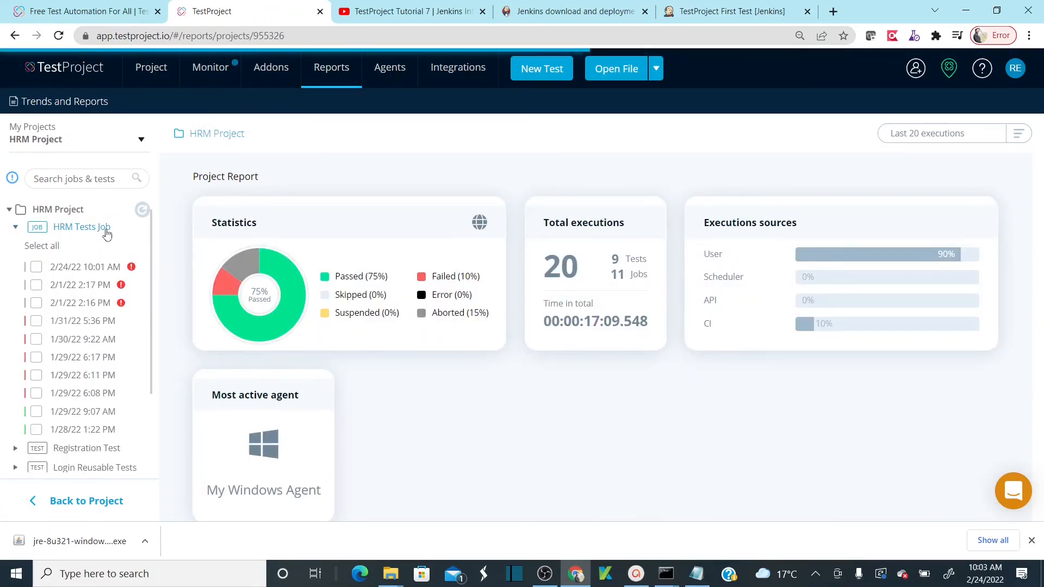
pyautogui.click(85, 268)
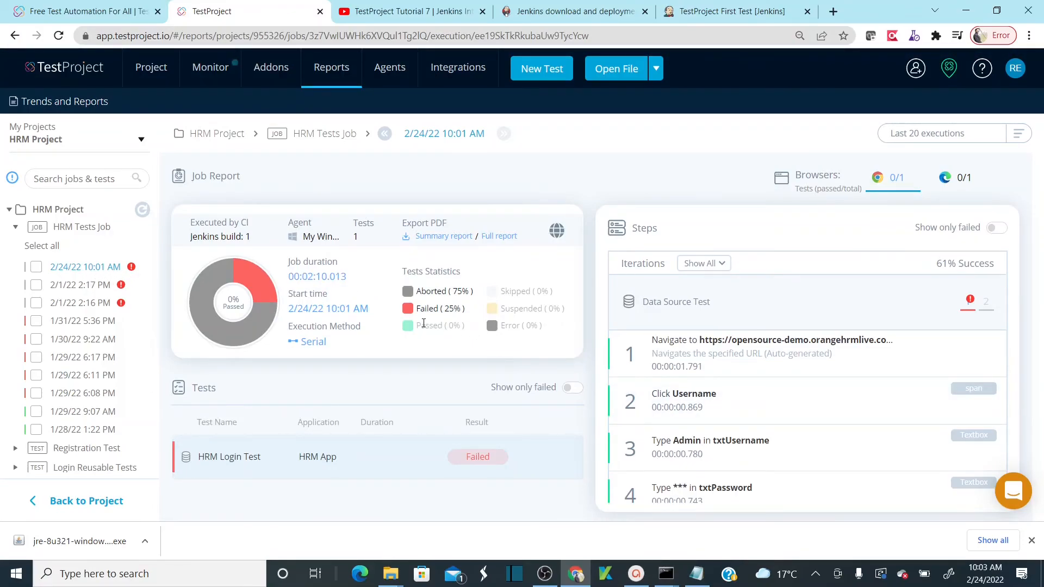
pyautogui.tripleClick(214, 235)
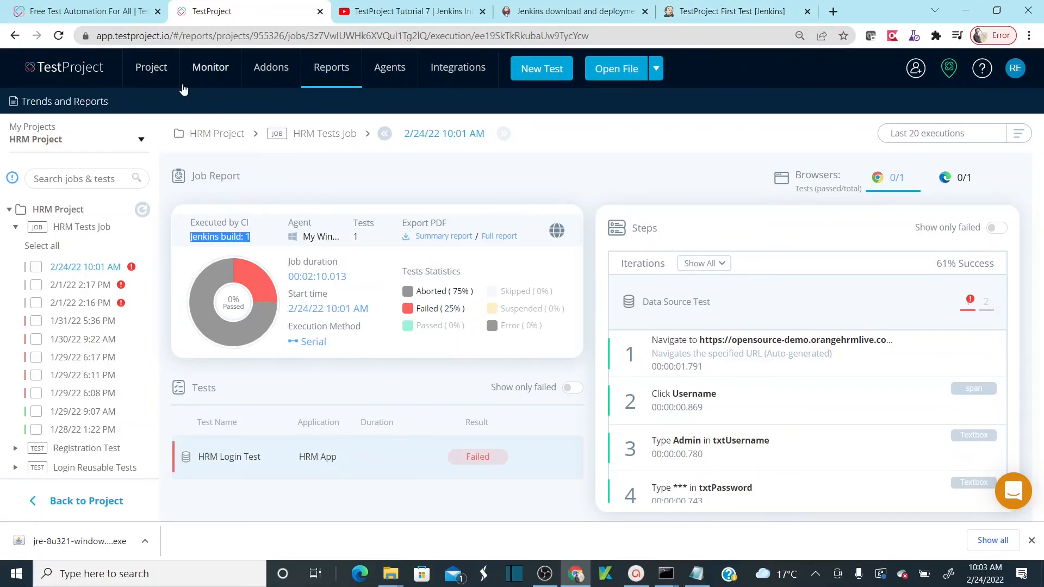
# - Return to the HRM Smoke Tests folder, then switch to the ActivePresenter lesson slides
pyautogui.click(151, 68)
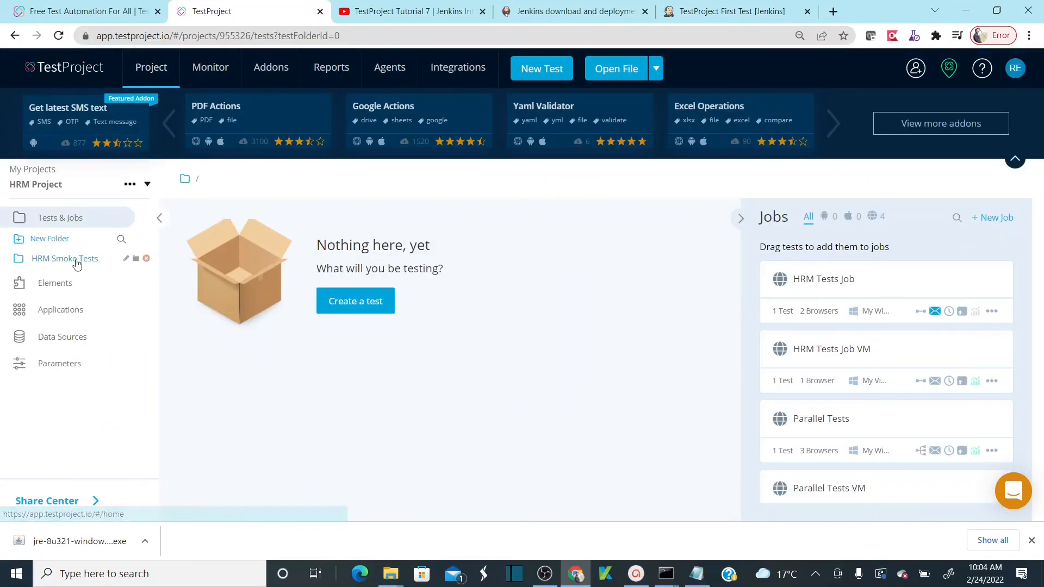
pyautogui.click(65, 260)
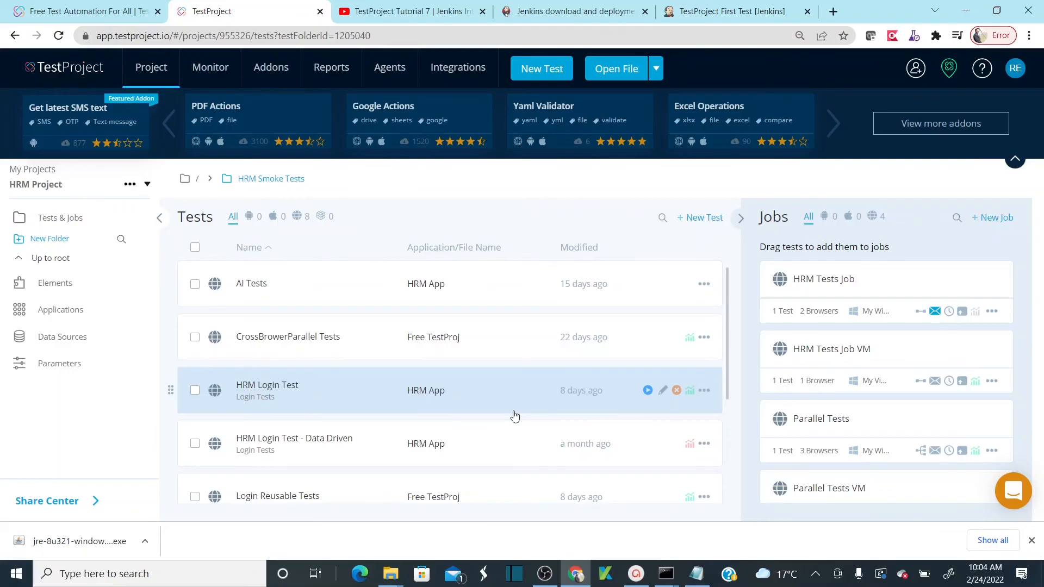
pyautogui.click(636, 573)
pyautogui.click(421, 293)
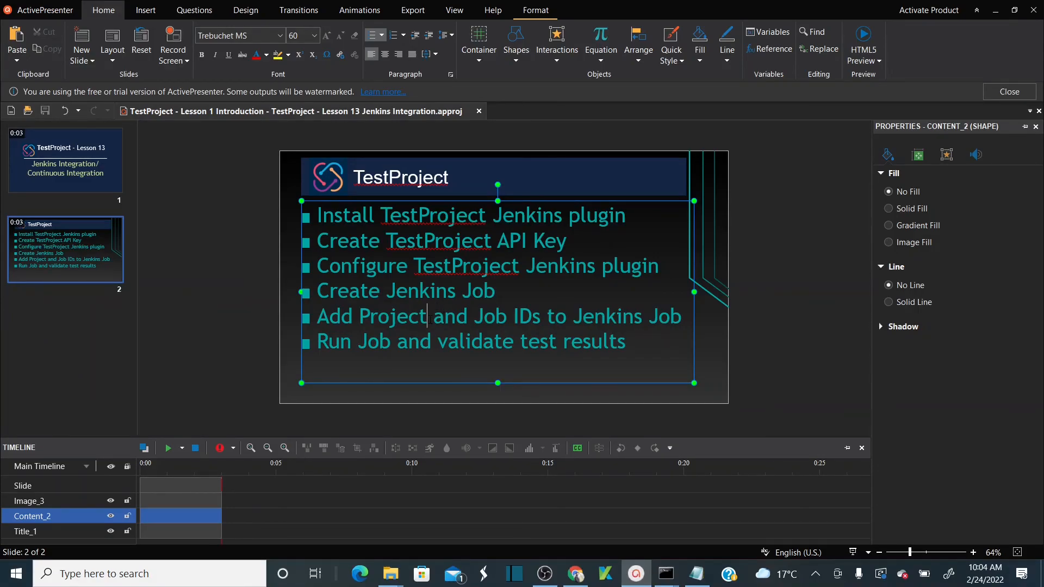
pyautogui.moveTo(681, 317); pyautogui.dragTo(328, 318)
pyautogui.doubleClick(440, 346)
pyautogui.click(438, 345)
pyautogui.moveTo(627, 342); pyautogui.dragTo(322, 336)
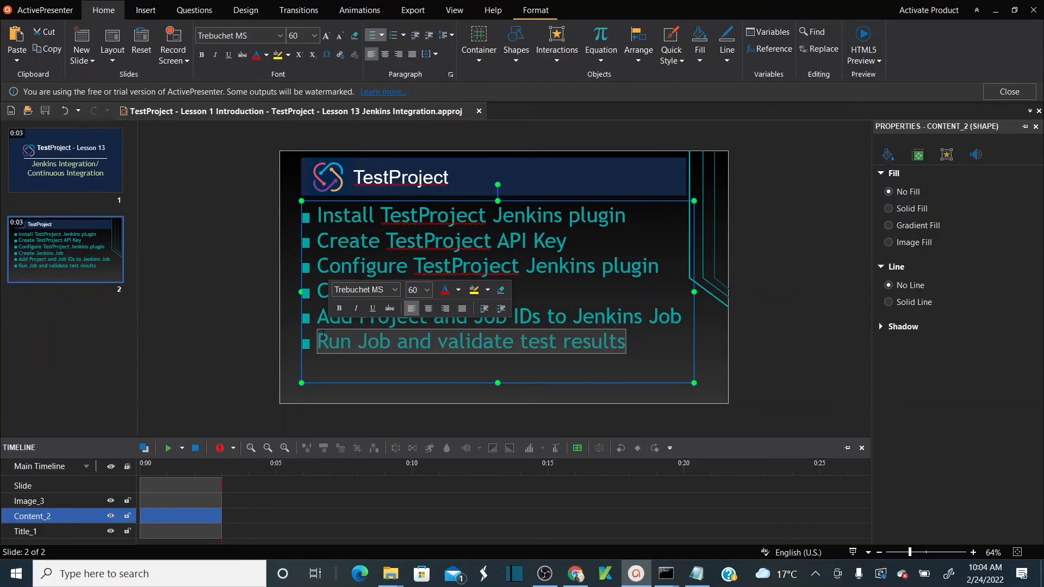
pyautogui.click(646, 340)
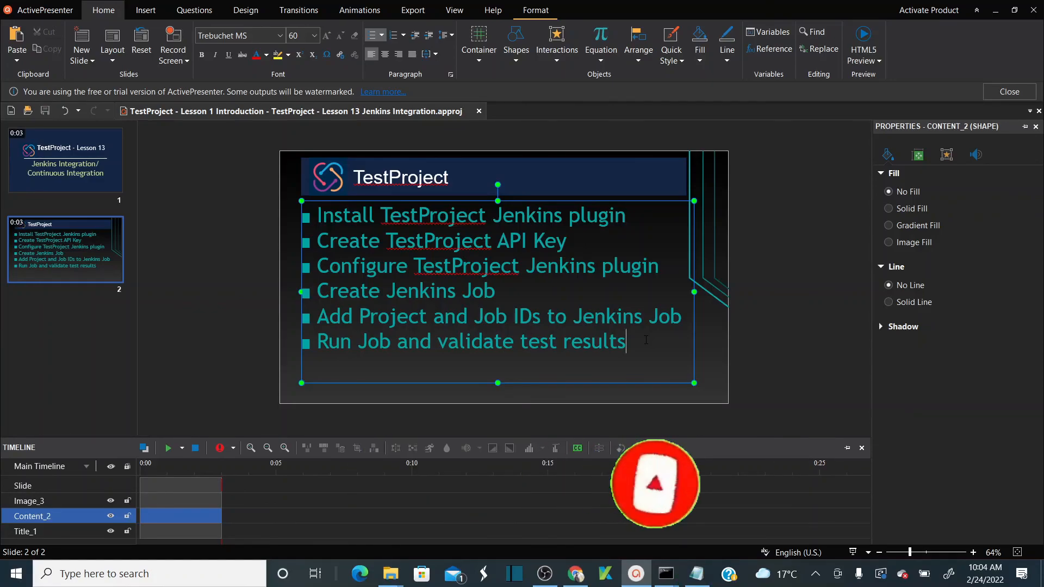
pyautogui.click(546, 573)
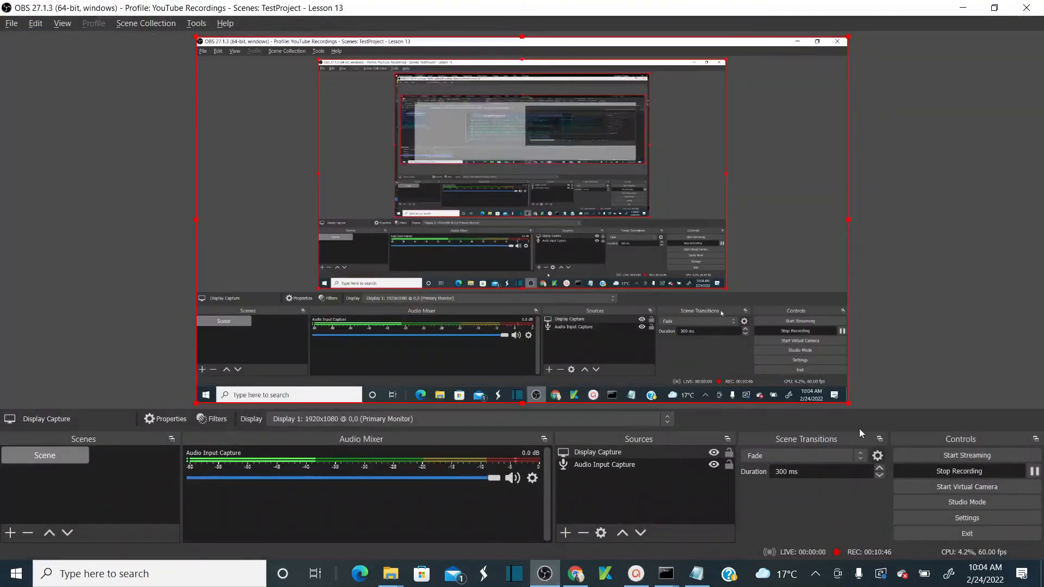